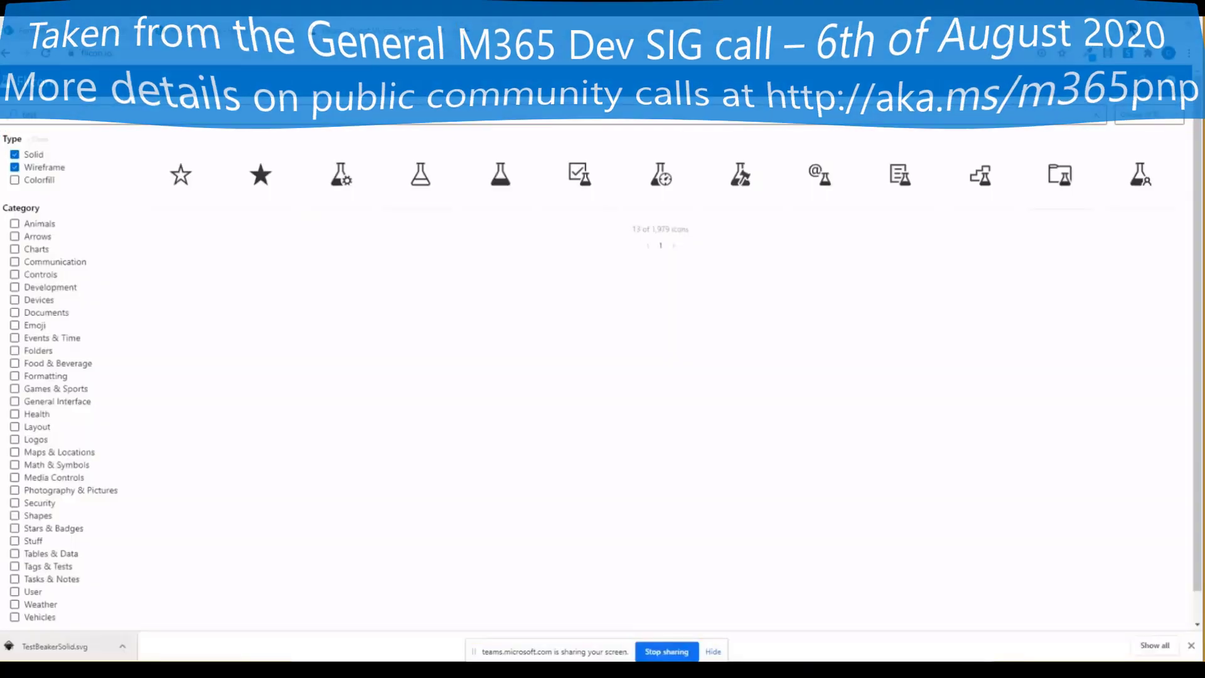
# Close the Flicon icon search and return to the Formatting site's Action Time list.
pyautogui.click(214, 31)
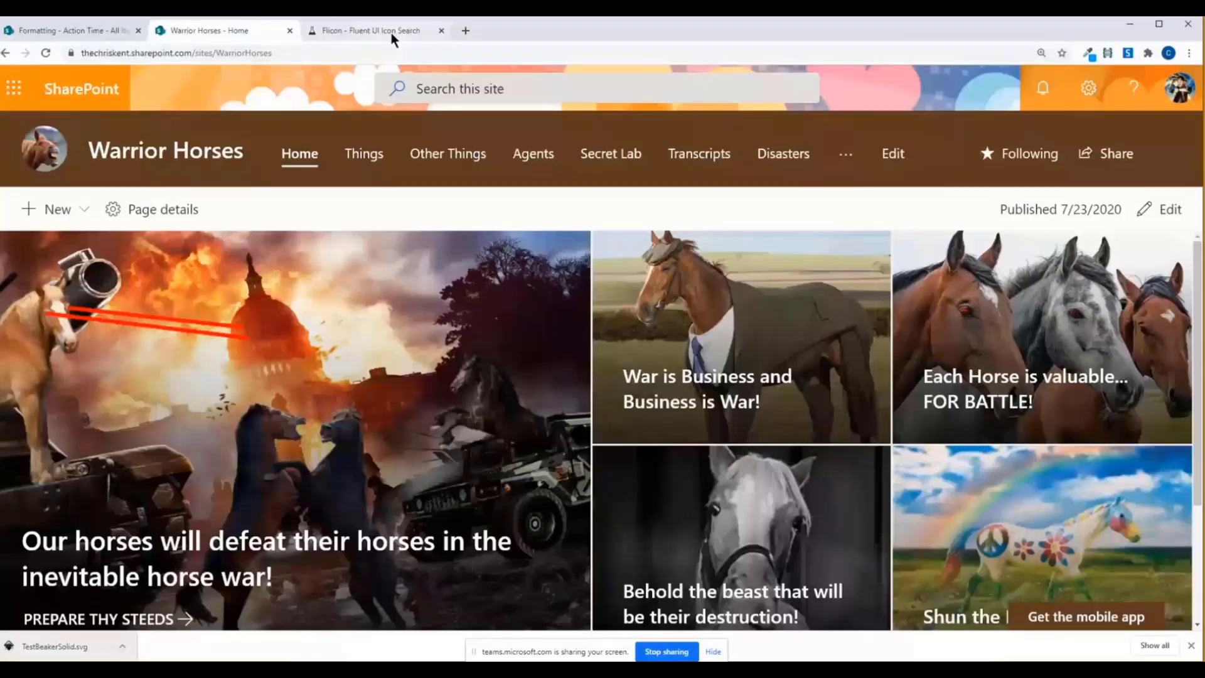
pyautogui.middleClick(391, 33)
pyautogui.click(103, 32)
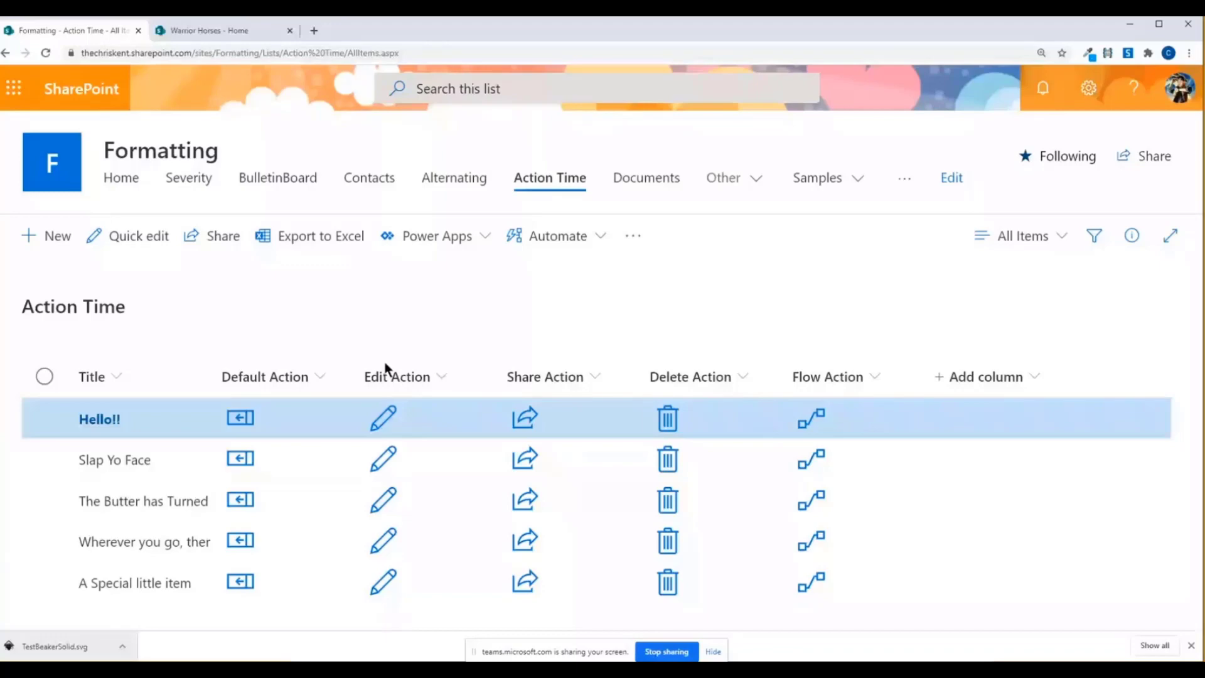
# Deselect and reselect the Hello!! item to demo its default, edit, share, delete and flow icons.
pyautogui.click(508, 432)
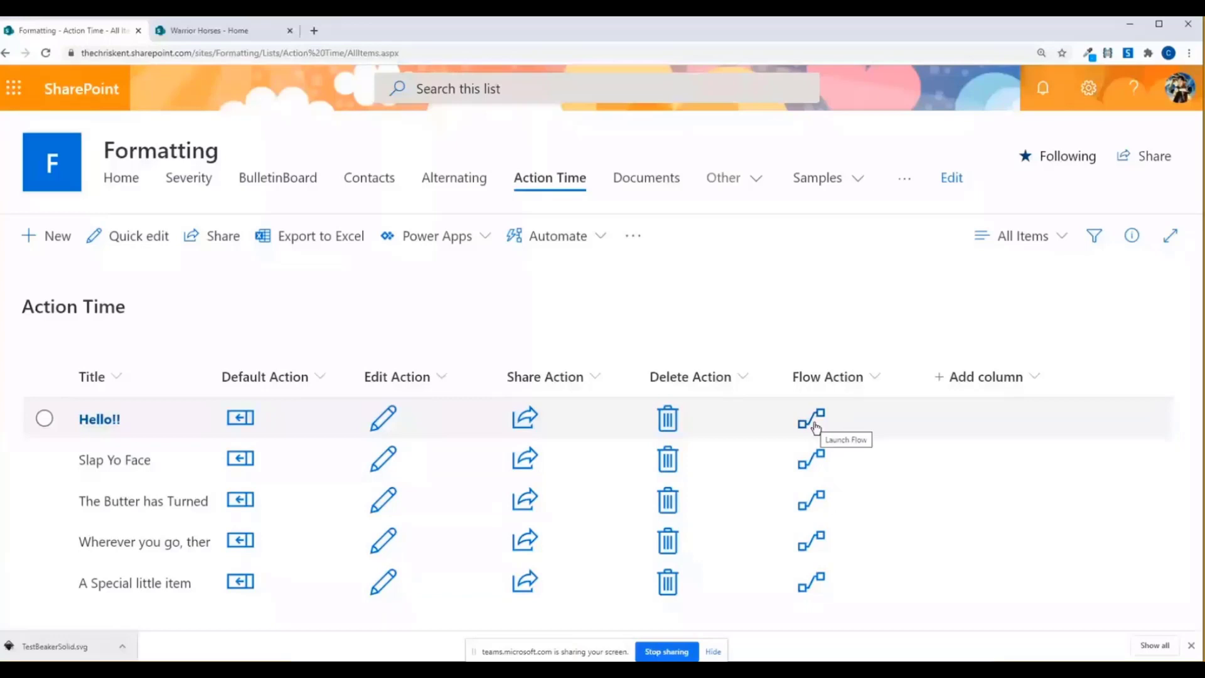
pyautogui.click(385, 432)
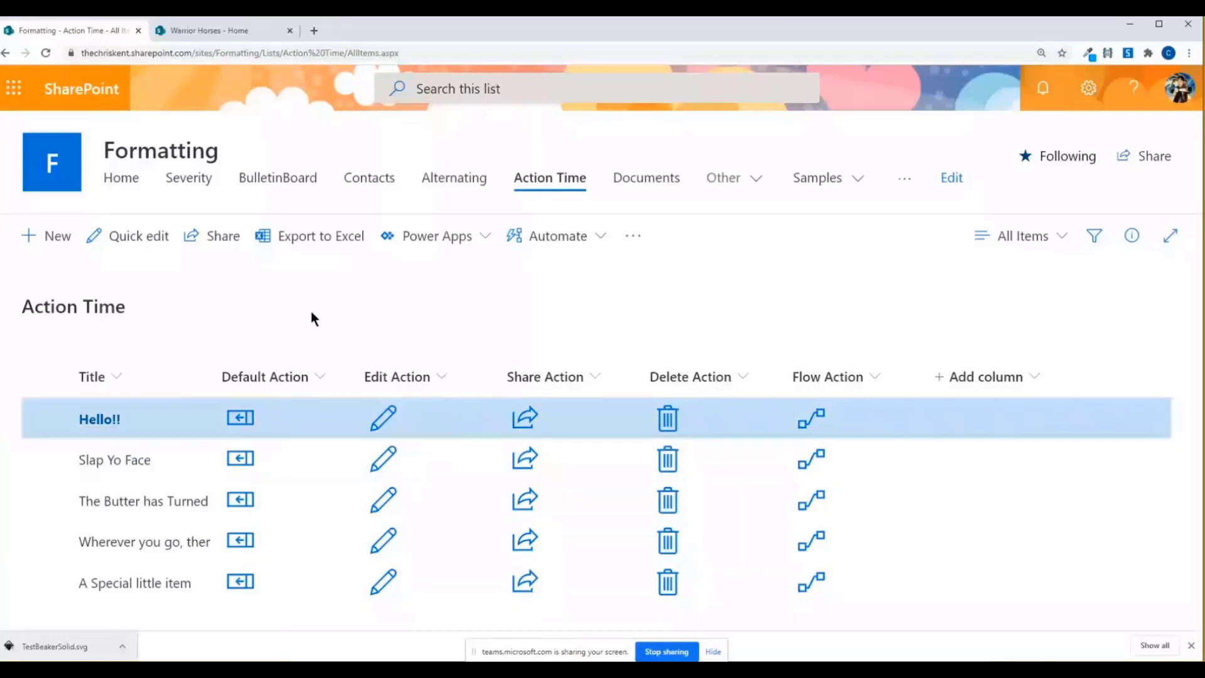
pyautogui.click(50, 428)
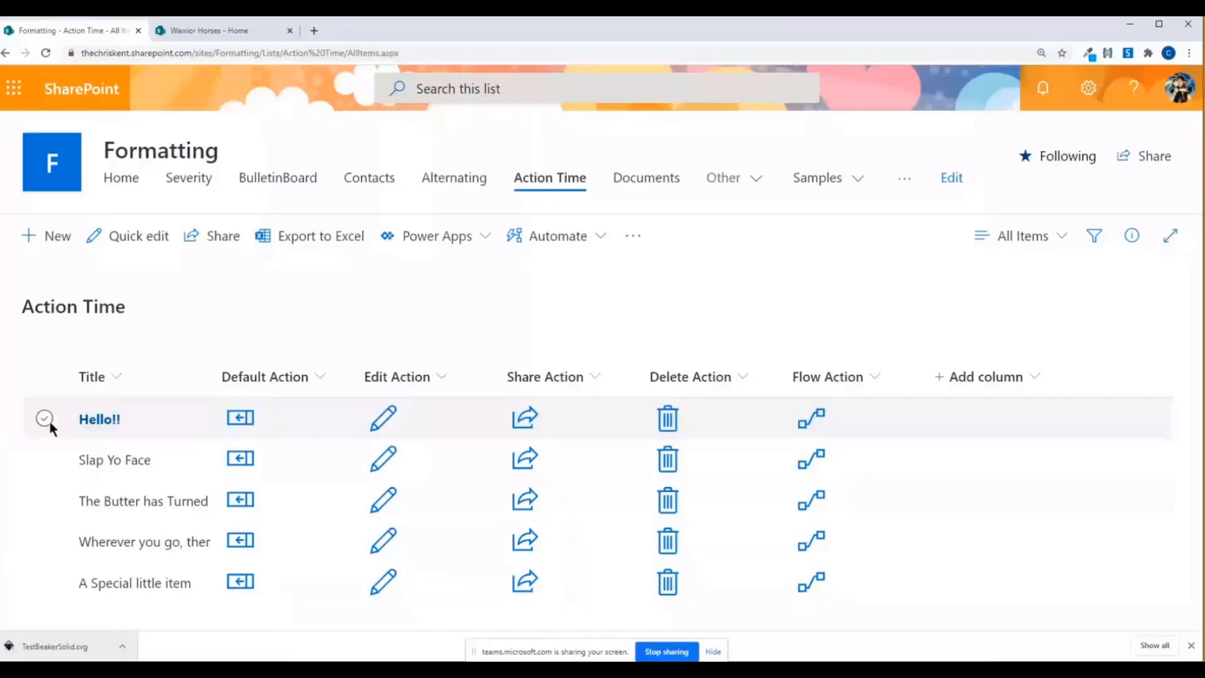
pyautogui.click(51, 421)
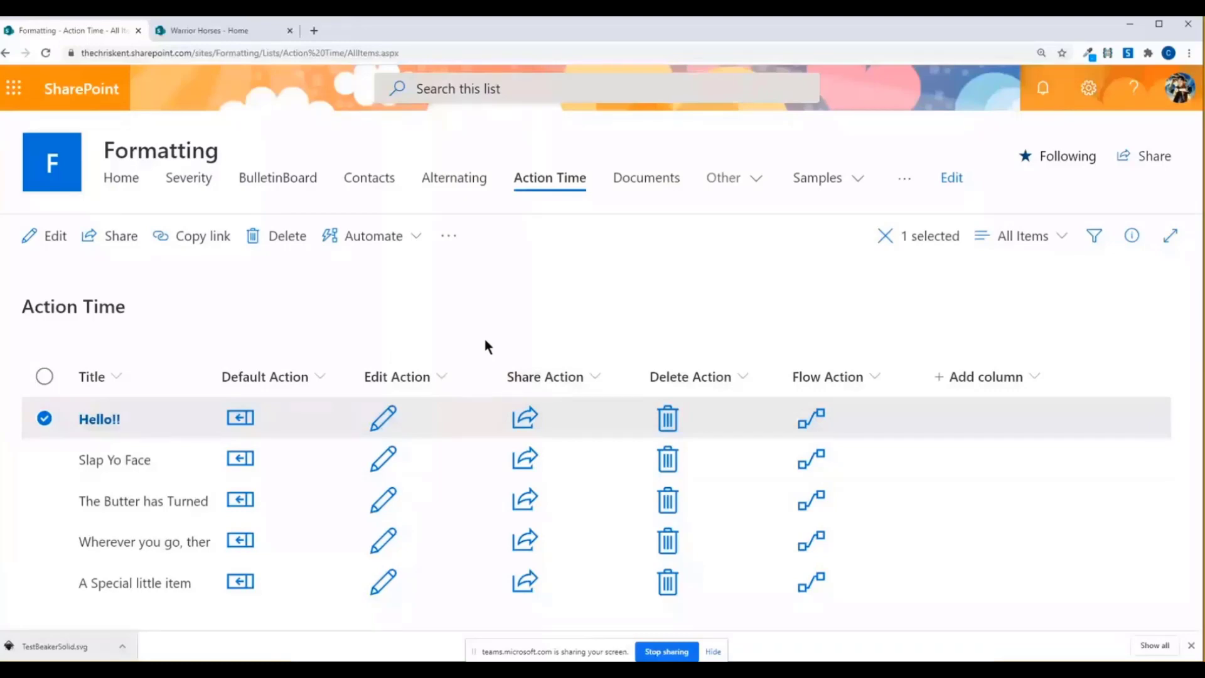
# View the colour-coded Severity list, then go back to the Warrior Horses home page.
pyautogui.click(188, 180)
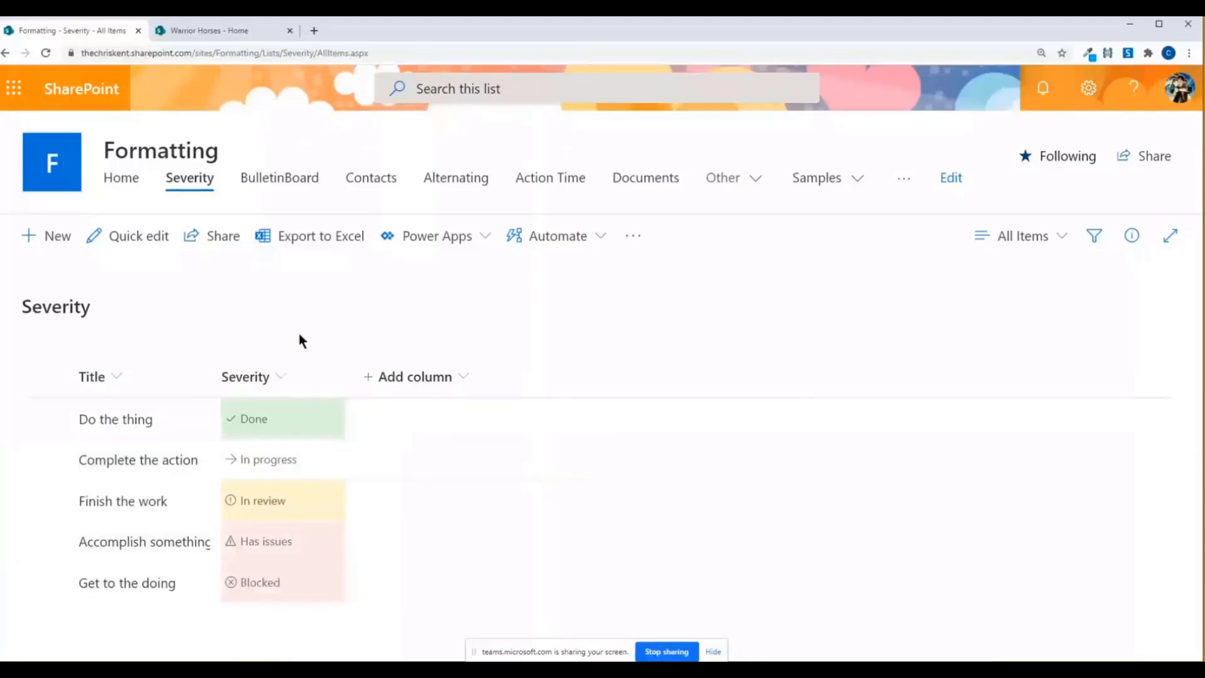
pyautogui.click(214, 30)
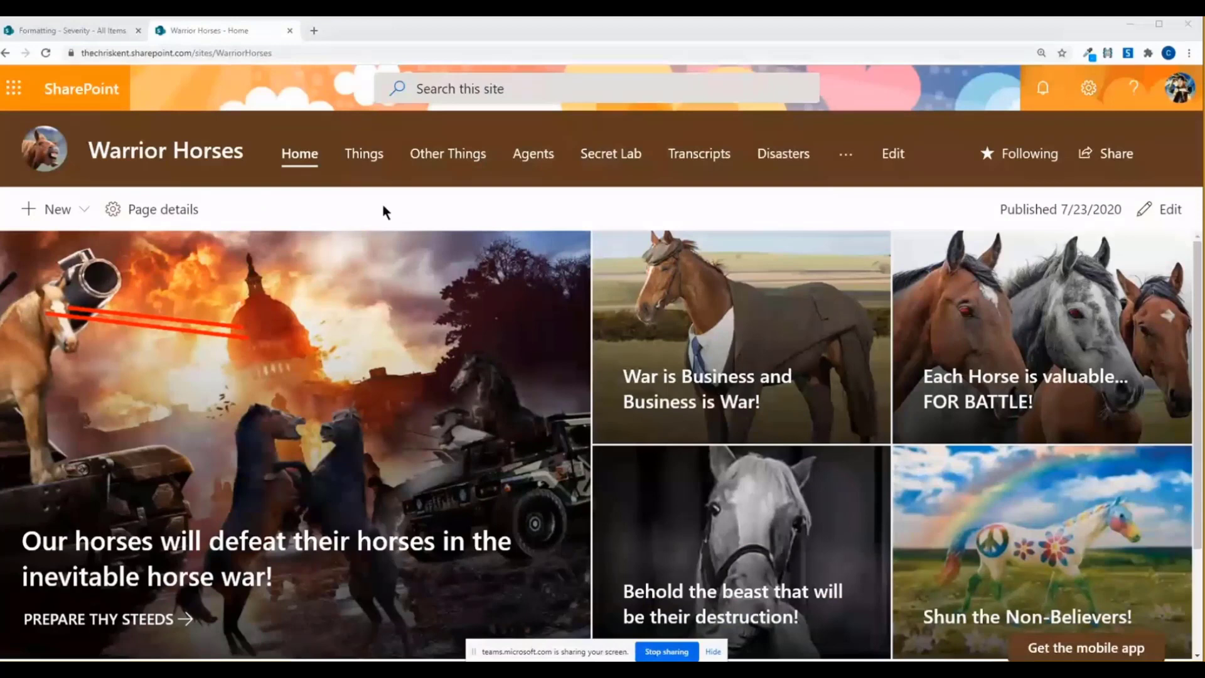
# Open the Warrior Horses Things list and scroll across to the Sentiment column and back.
pyautogui.click(517, 160)
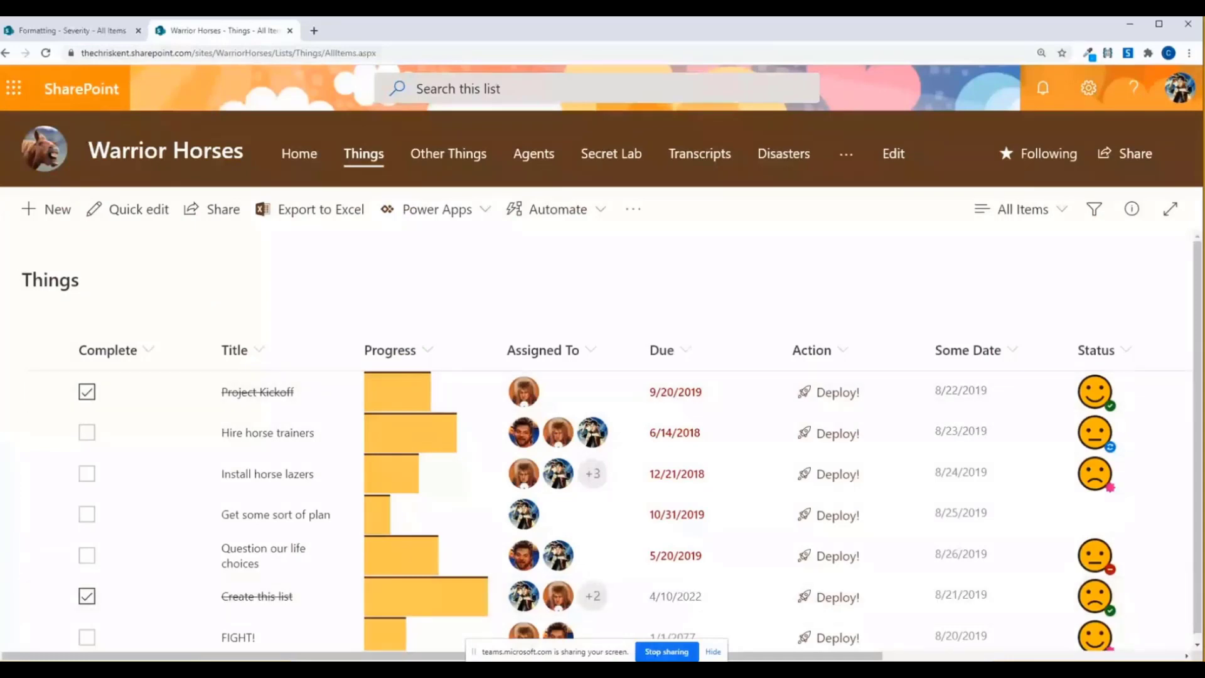
pyautogui.hscroll(4, 972, 645)
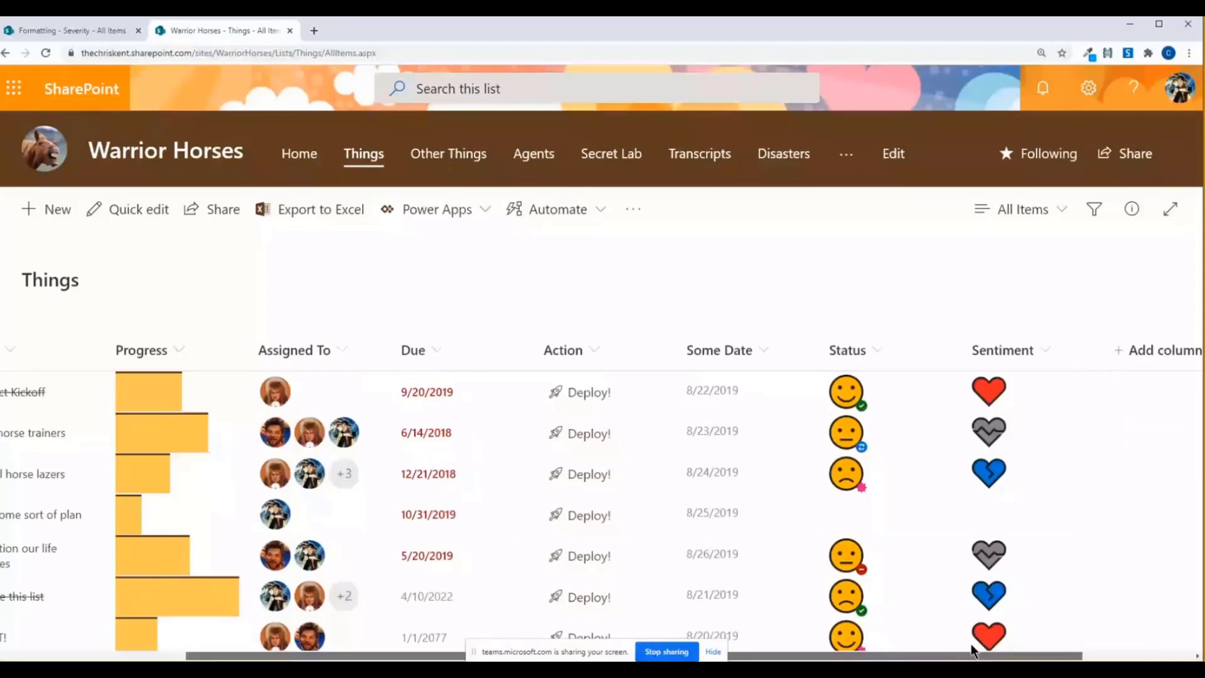
pyautogui.hscroll(2, 972, 646)
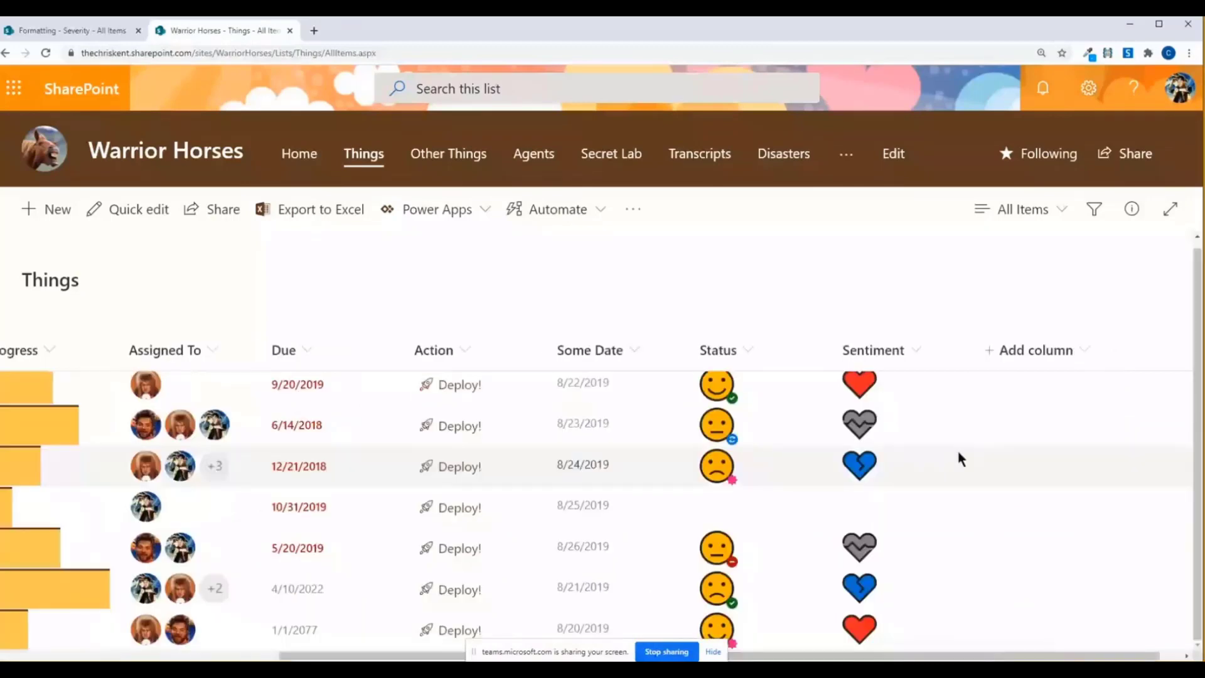
pyautogui.scroll(1, 956, 452)
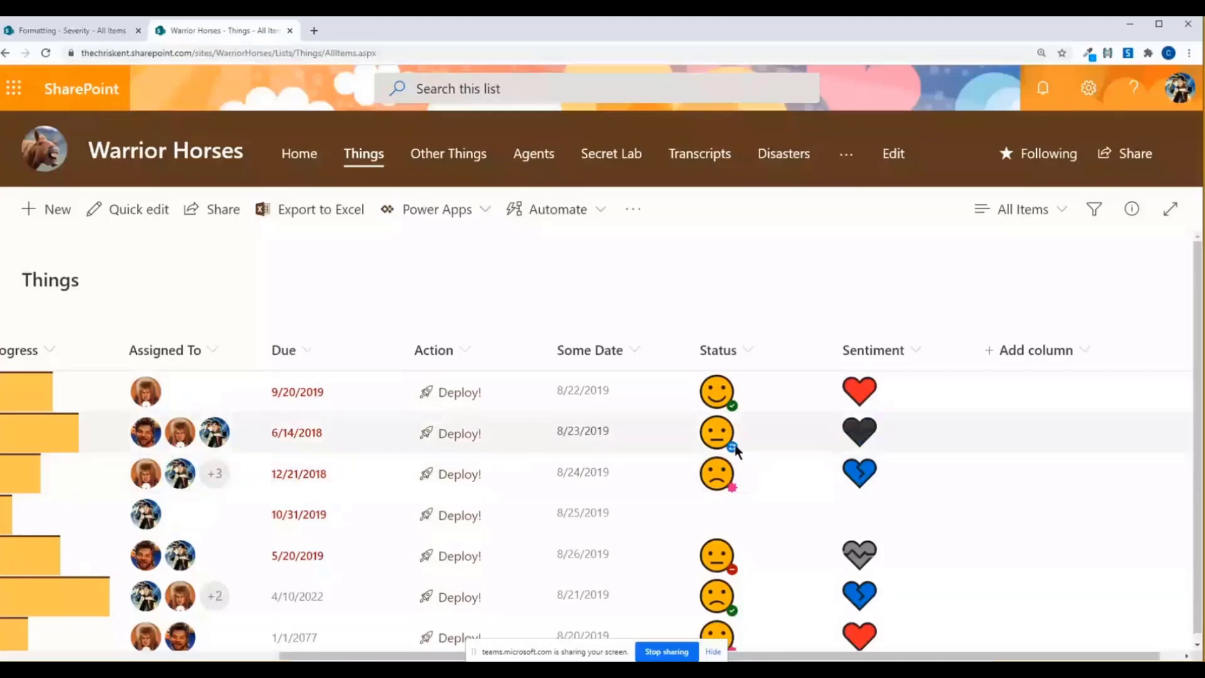
pyautogui.moveTo(374, 658); pyautogui.dragTo(63, 622)
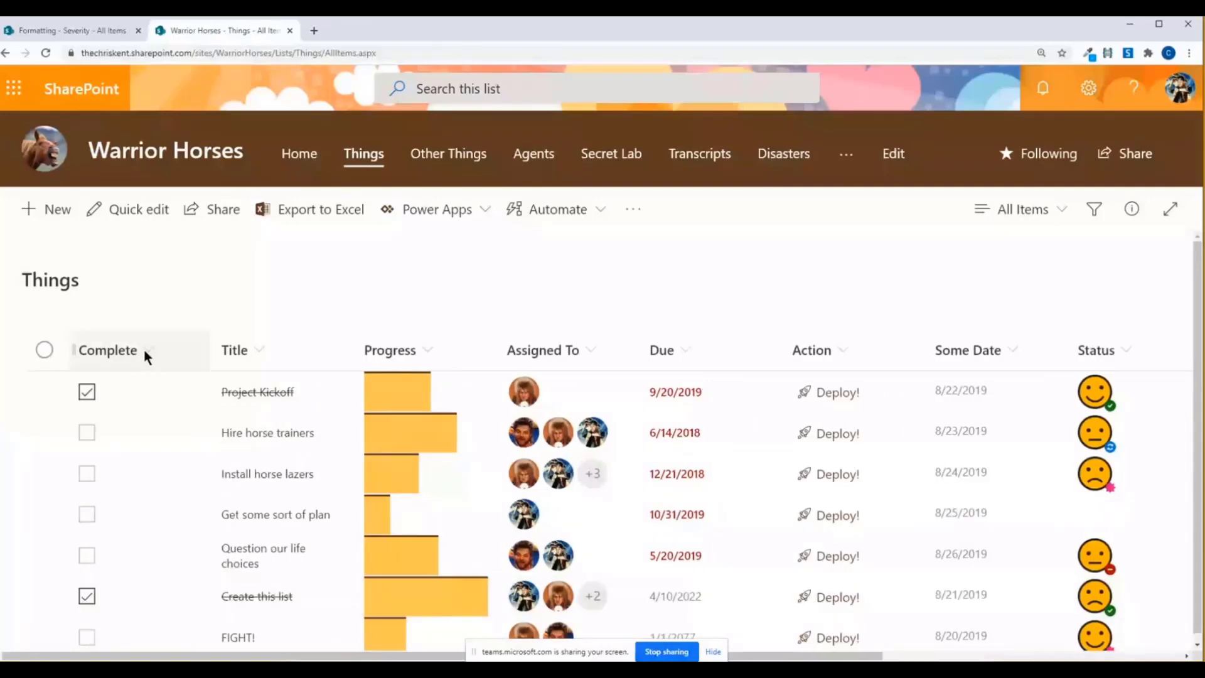
# Clear the Complete column's formatting JSON and preview it with no custom formatting.
pyautogui.click(144, 351)
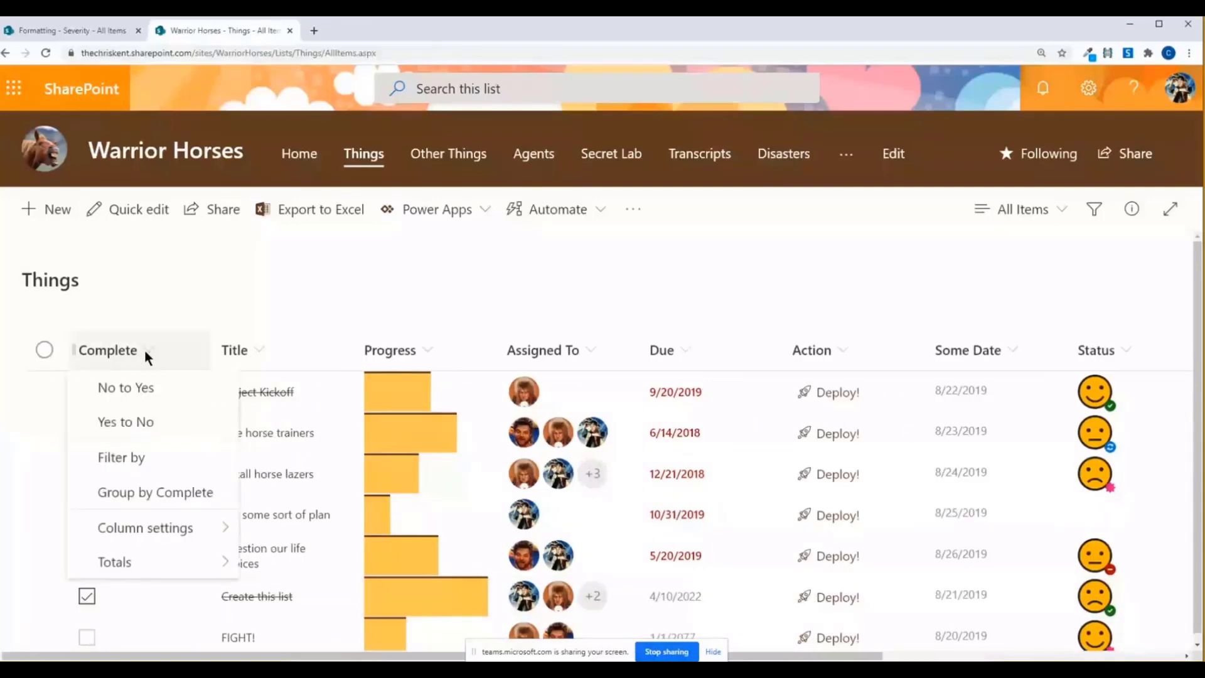
pyautogui.click(145, 527)
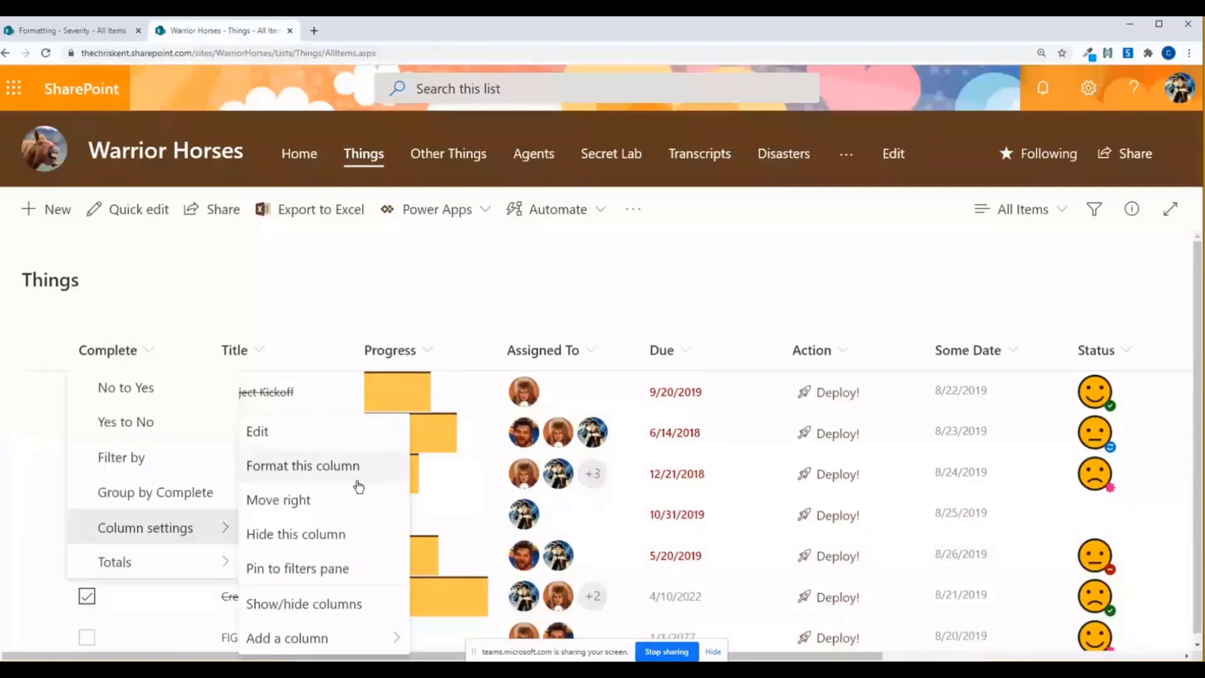
pyautogui.click(358, 468)
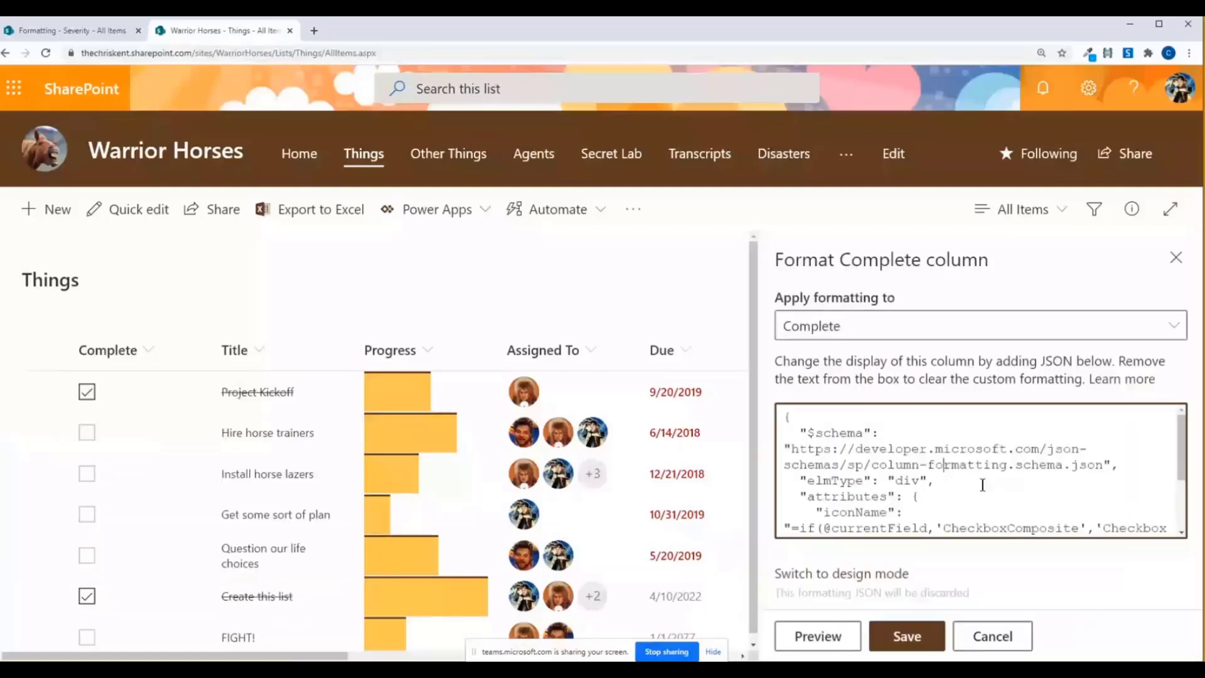
pyautogui.hotkey('ctrl', 'a')
pyautogui.press('Delete')
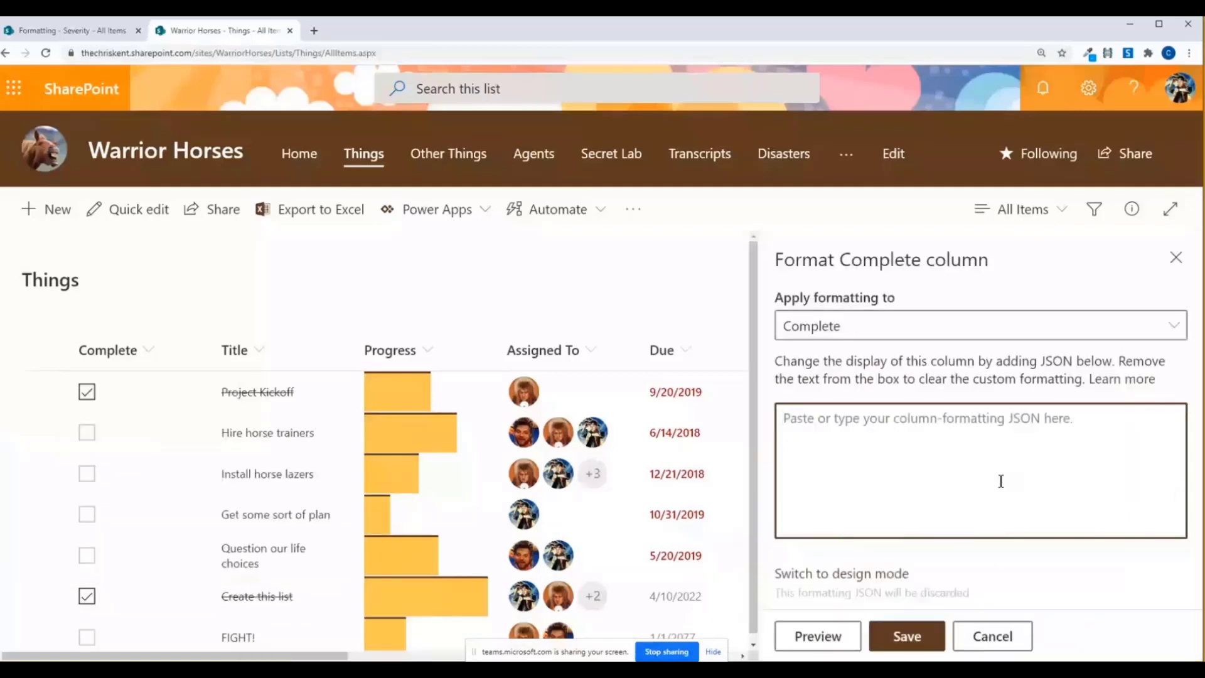
pyautogui.write('{')
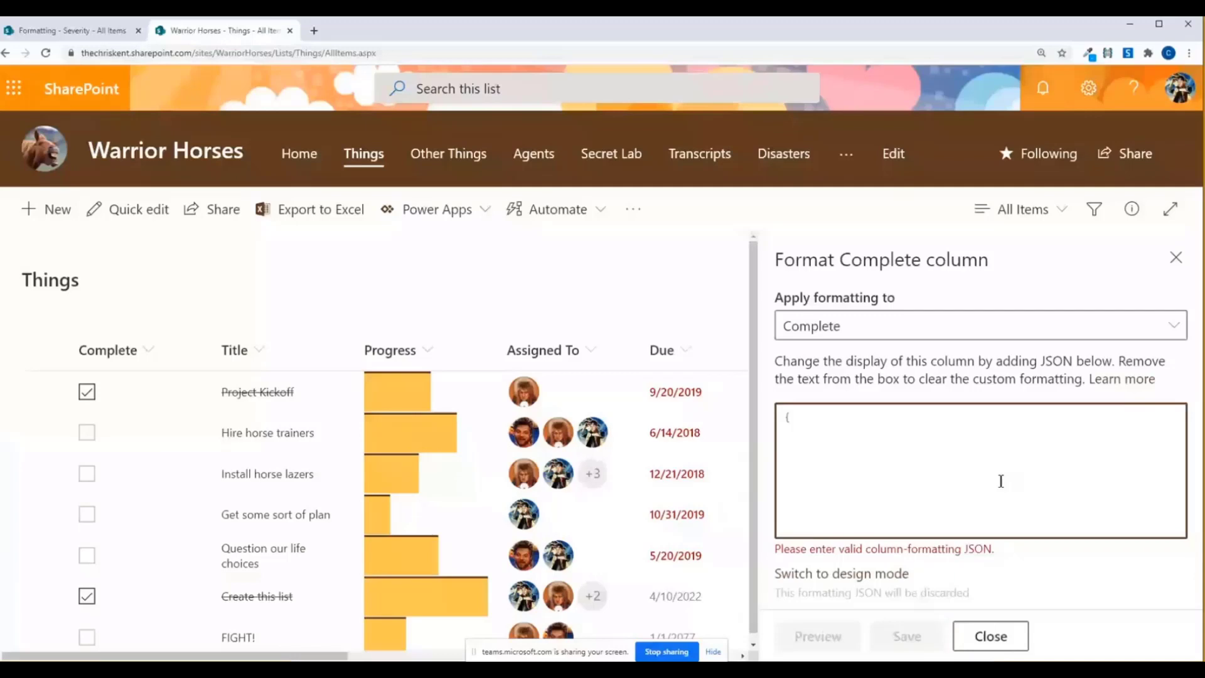
pyautogui.press('BackSpace')
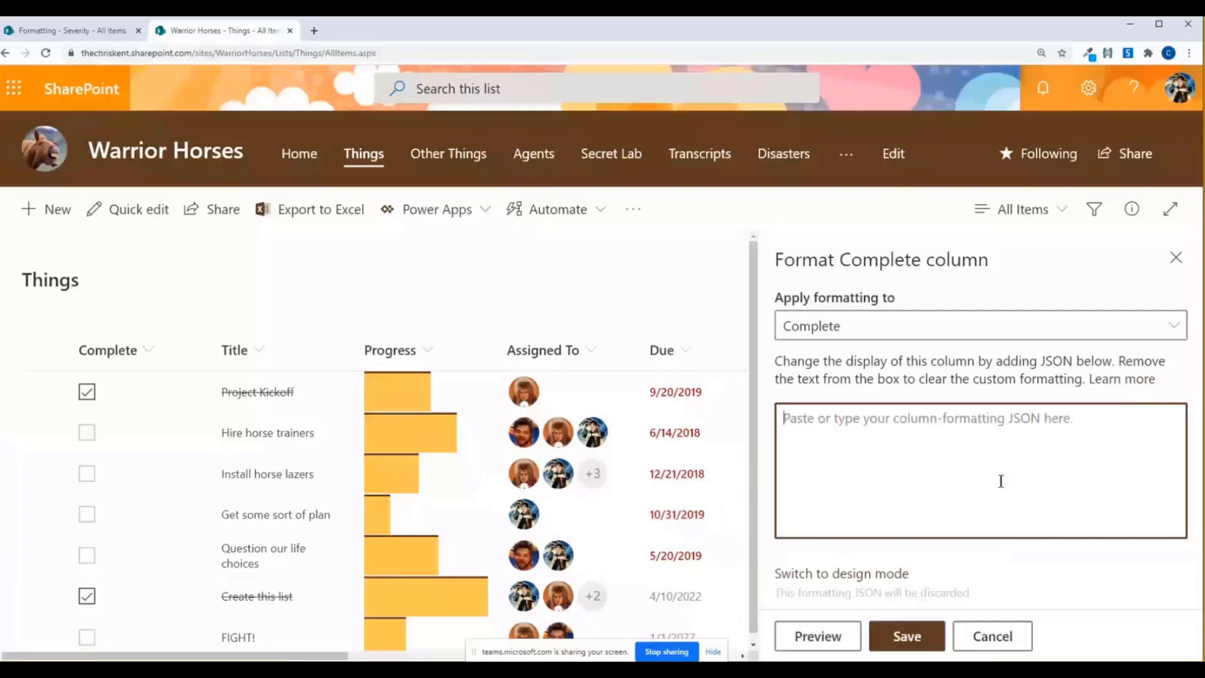
pyautogui.click(830, 634)
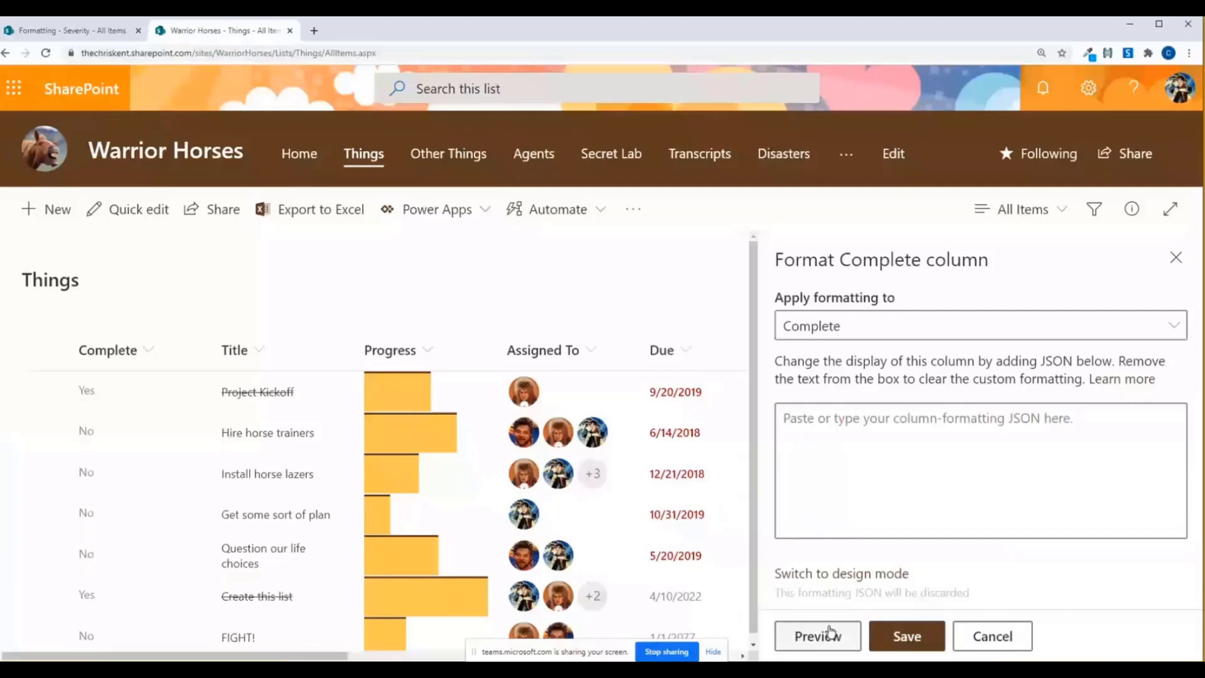
# Write column JSON with elmType div and an attributes block setting iconName to Bus.
pyautogui.click(844, 450)
pyautogui.write('{')
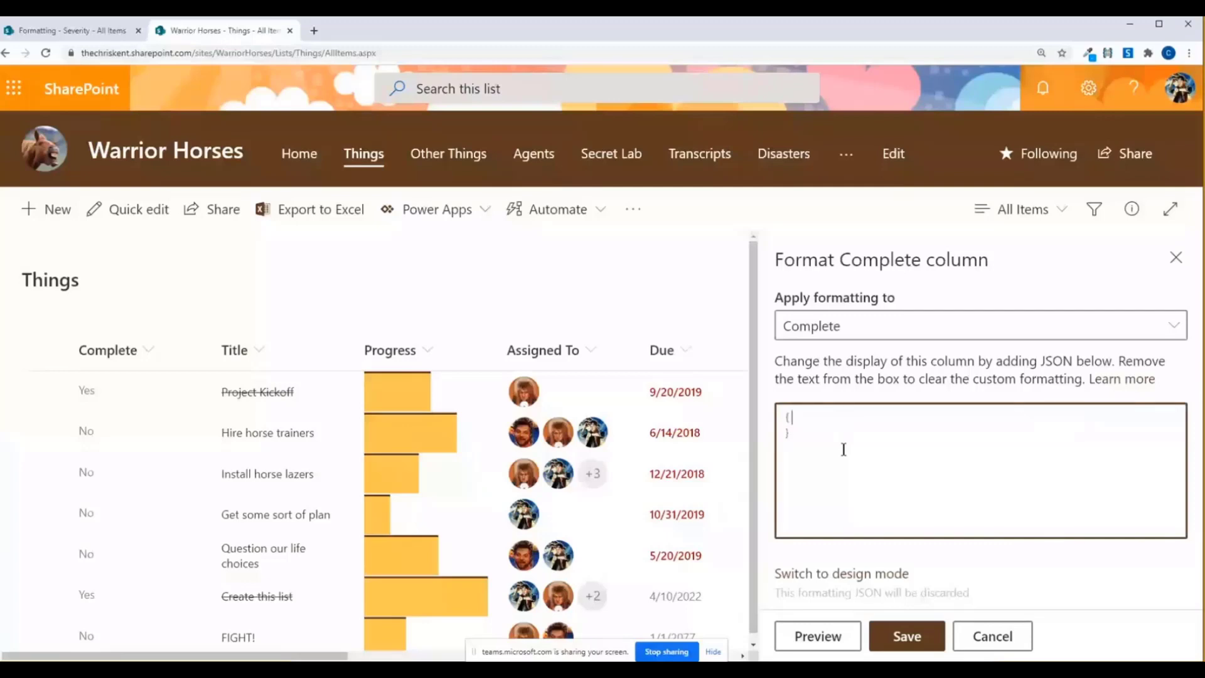
pyautogui.press('Return')
pyautogui.write('"elmType"')
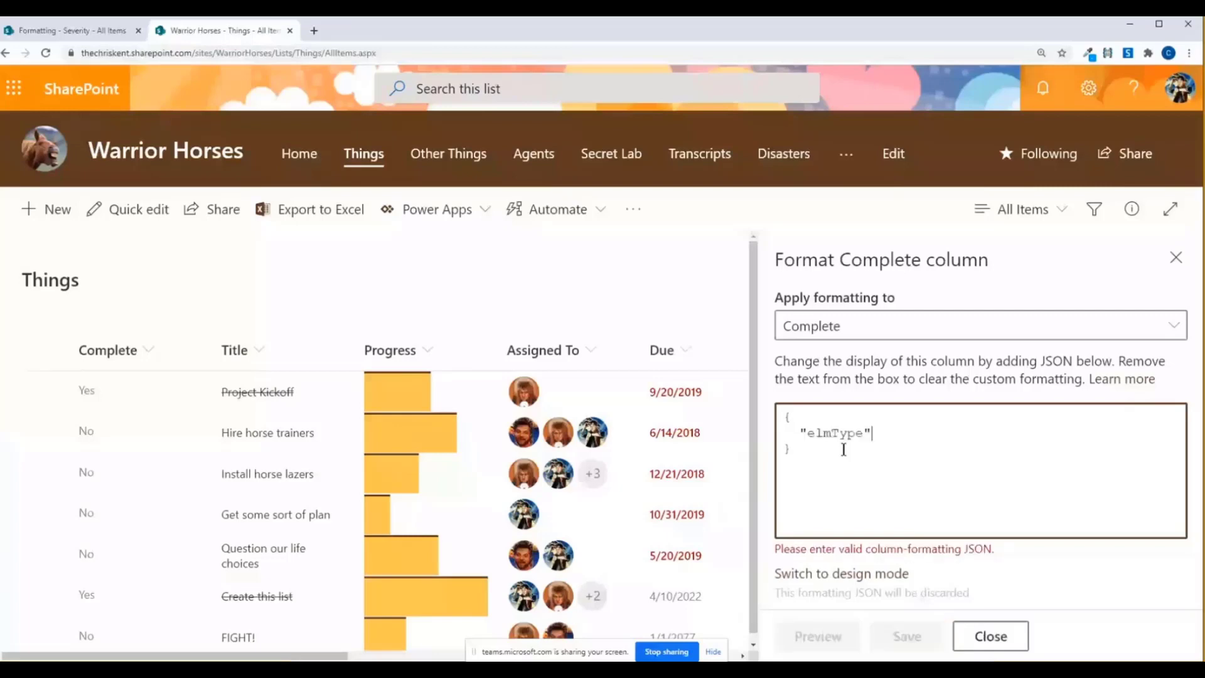
pyautogui.write(': "div",')
pyautogui.press('Return')
pyautogui.write('"attributes": {')
pyautogui.press('Return')
pyautogui.write('}')
pyautogui.press('Home')
pyautogui.press('Return')
pyautogui.press('Up')
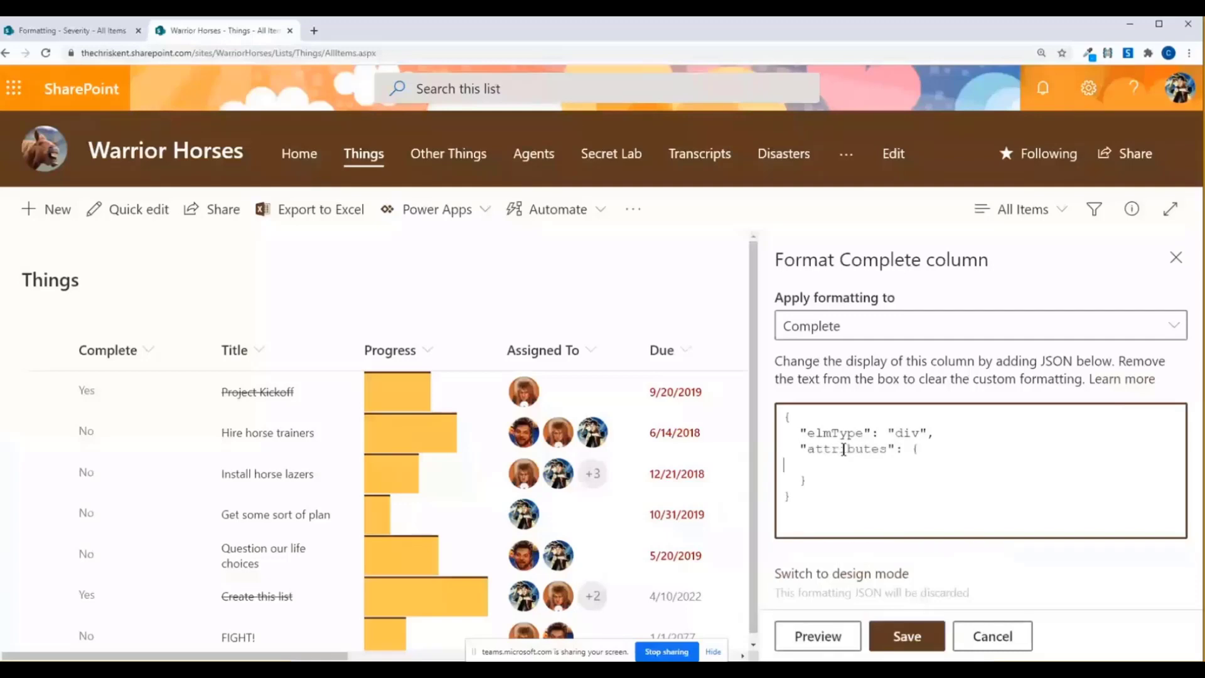
pyautogui.write('"i')
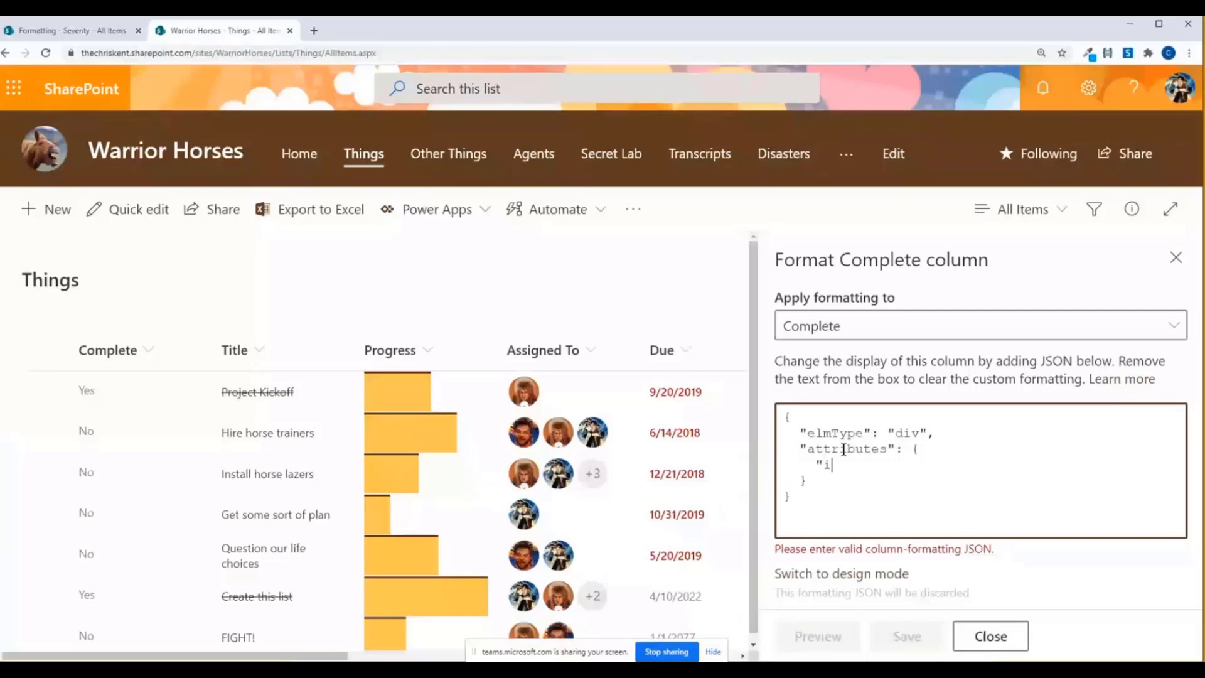
pyautogui.write('conName": "Bus"')
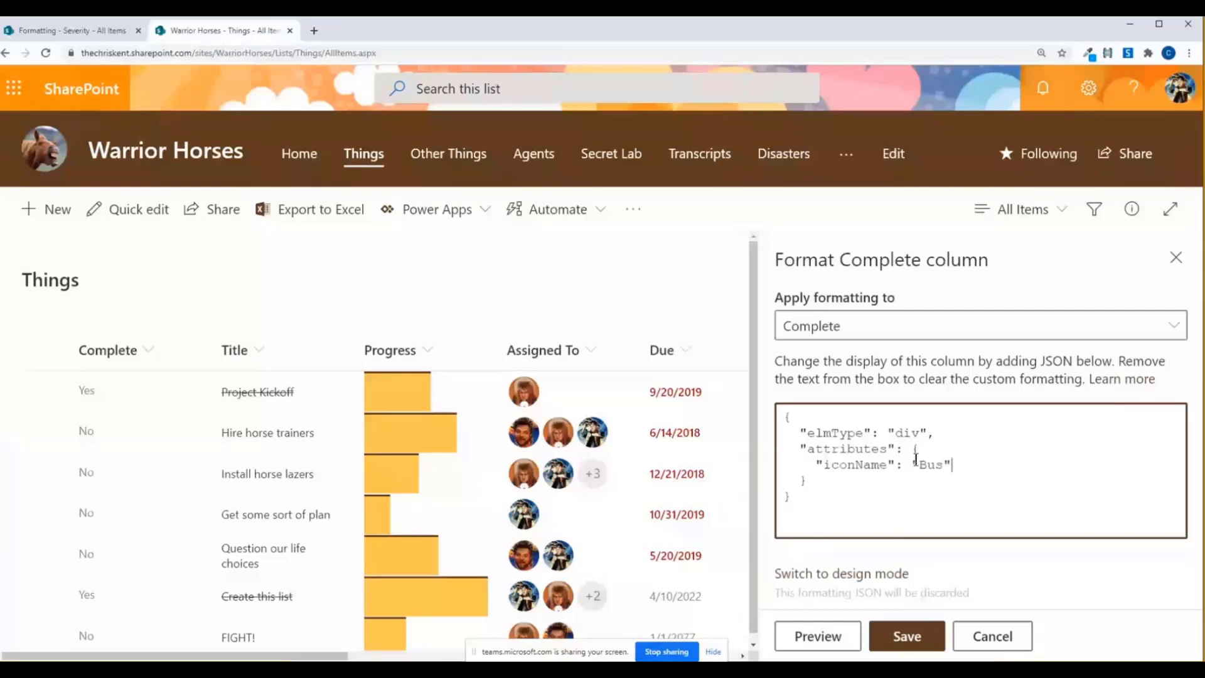
# Preview the bus icons, then add a style with font-size 48px and preview the larger icons.
pyautogui.click(827, 637)
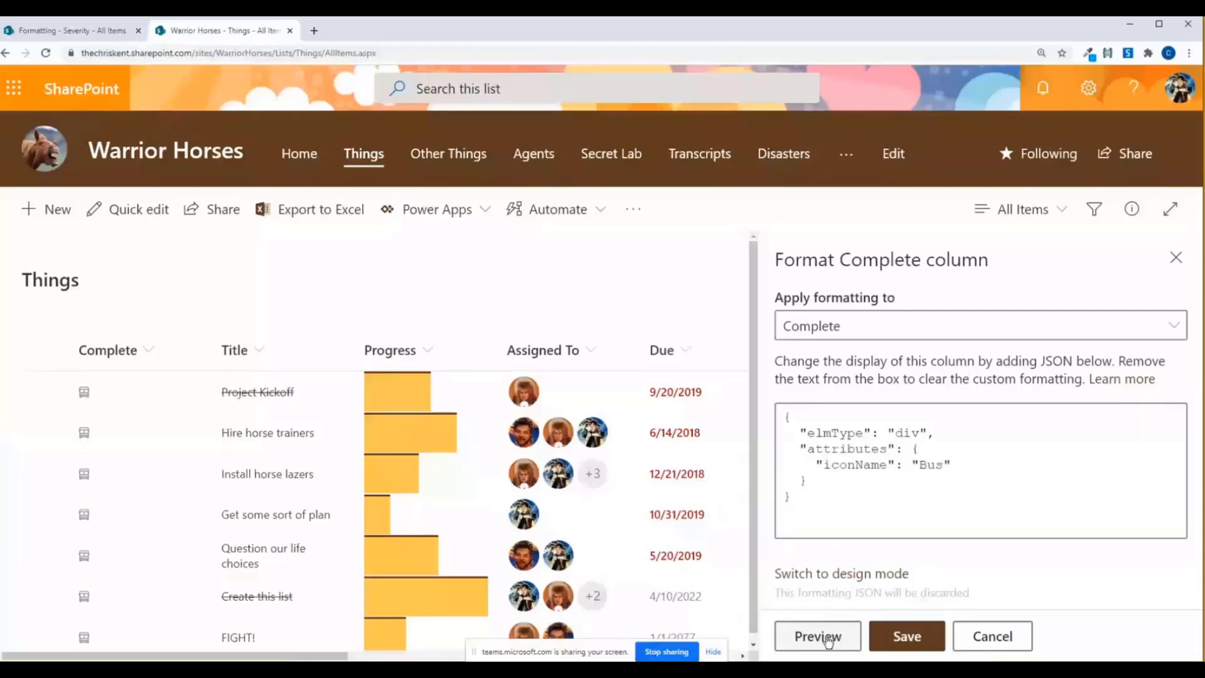
pyautogui.click(881, 481)
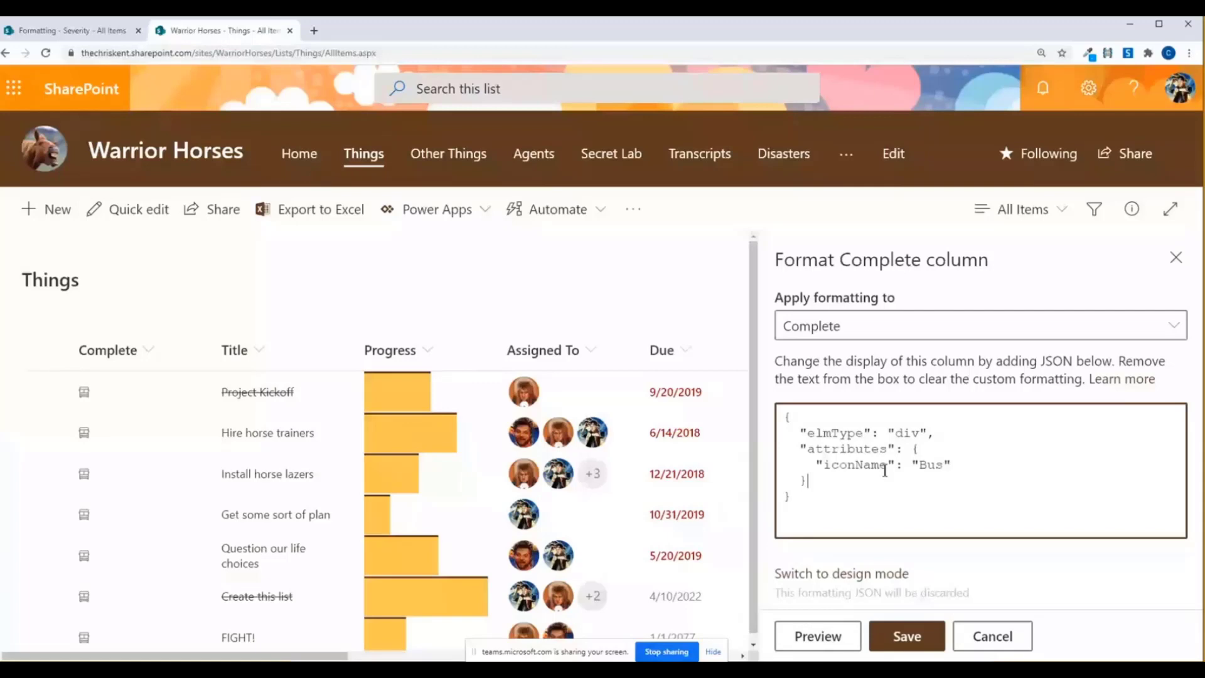
pyautogui.write(',')
pyautogui.press('Return')
pyautogui.write('"')
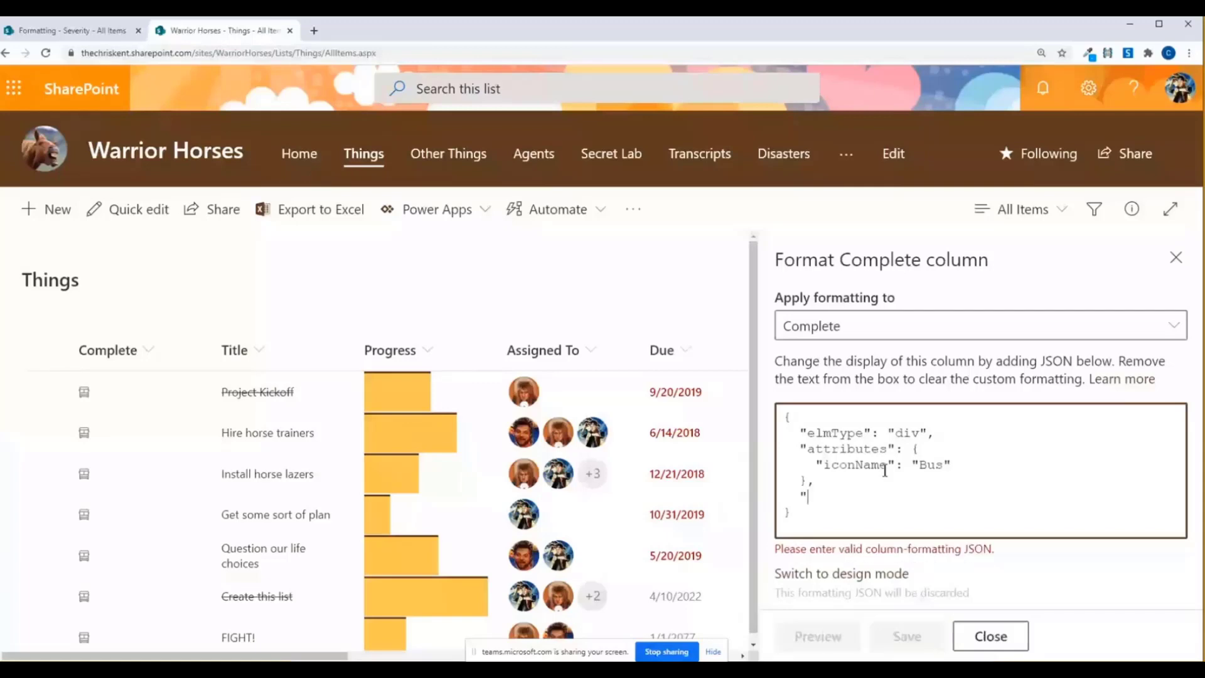
pyautogui.write('style": {')
pyautogui.press('Return')
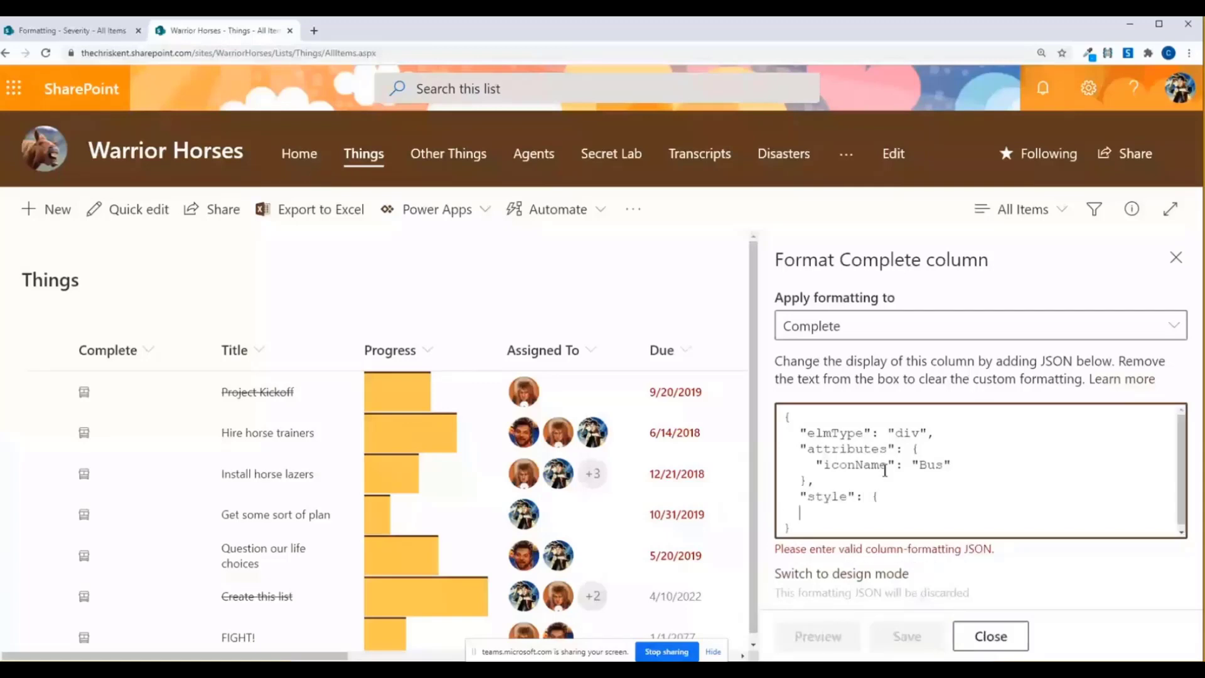
pyautogui.write('}, ')
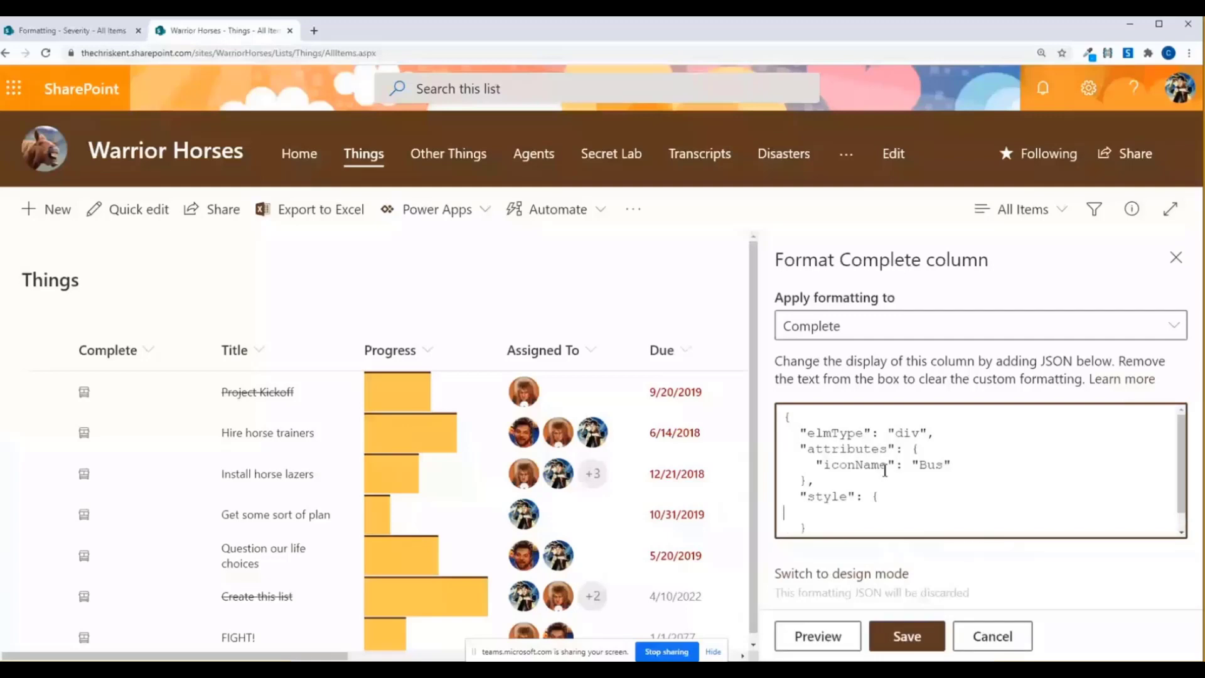
pyautogui.write('  "style": {     "fon')
pyautogui.write('t-size": "')
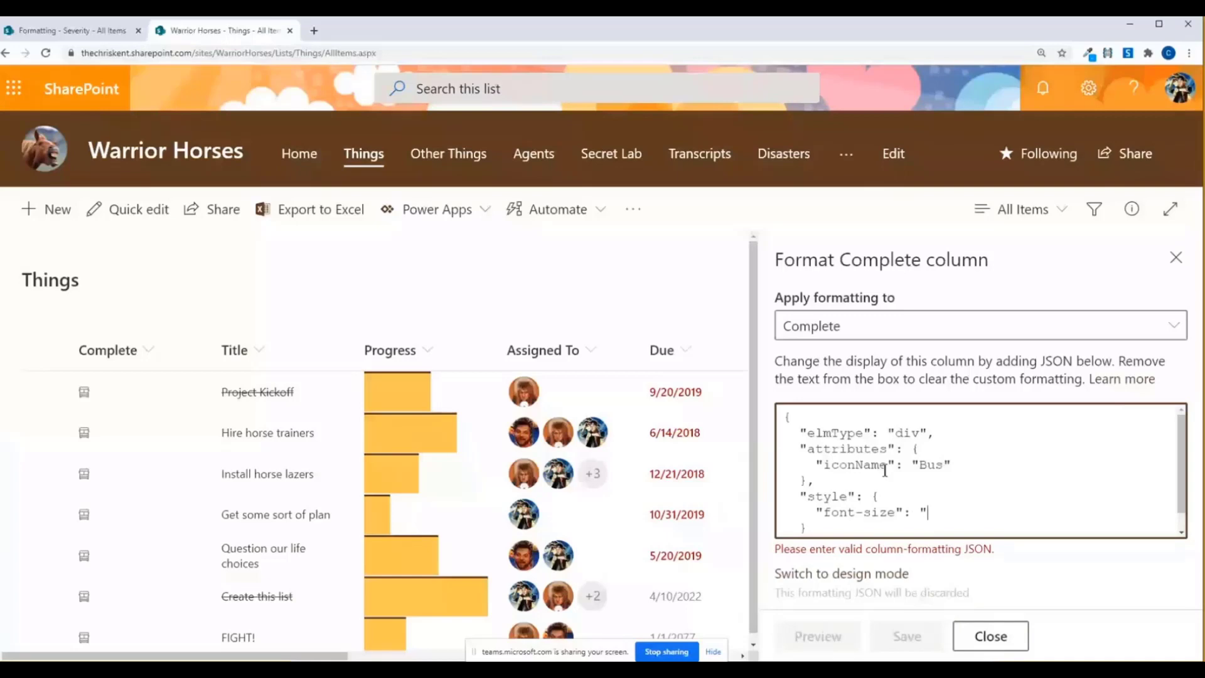
pyautogui.write('48px"')
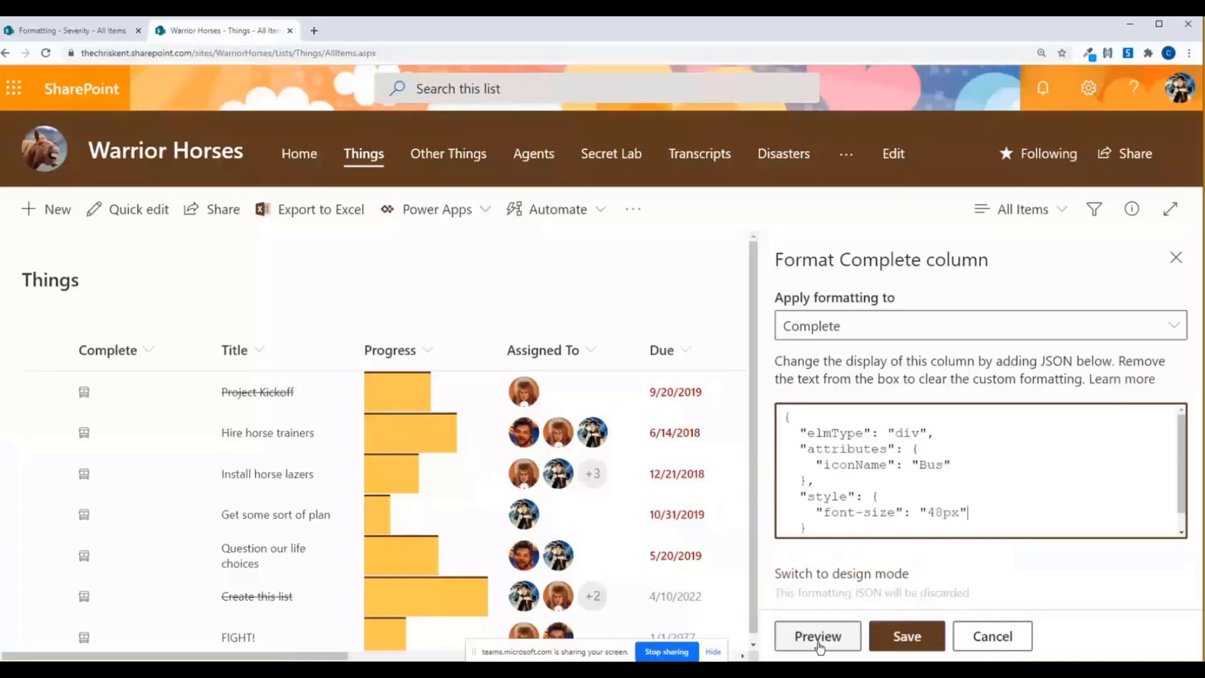
pyautogui.click(819, 647)
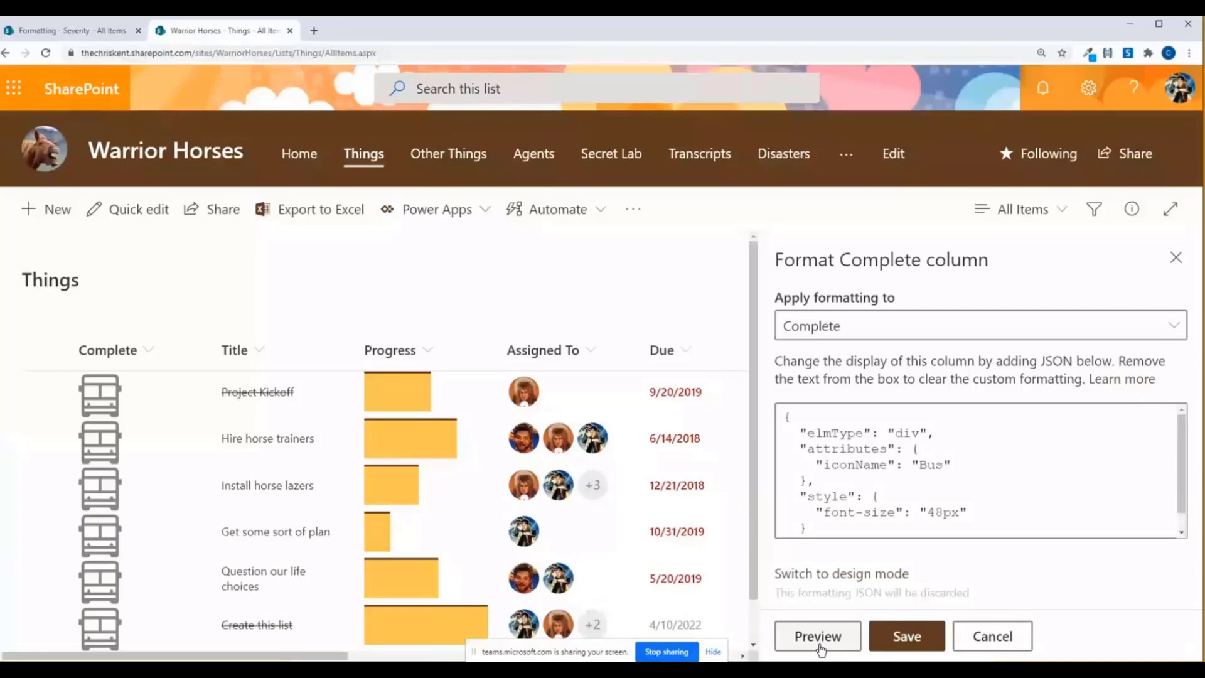
# Swap iconName to Taxi, then lowercase bus, previewing the column after each.
pyautogui.doubleClick(928, 464)
pyautogui.write('Fa')
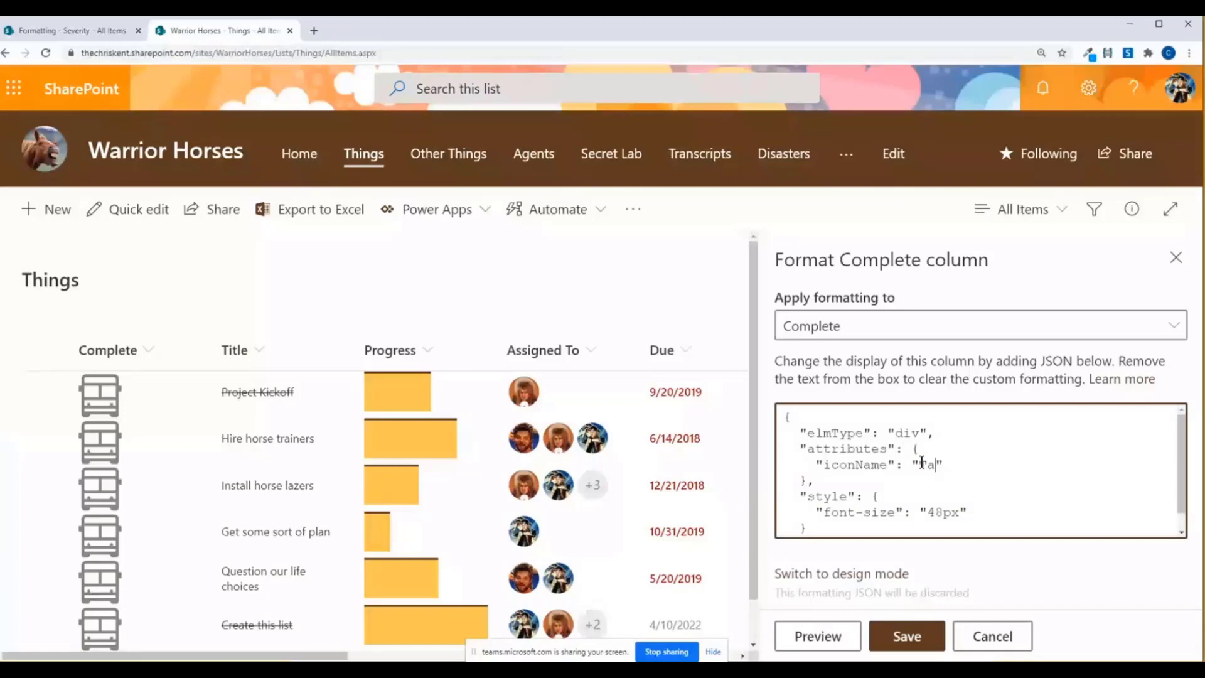
pyautogui.write('xi')
pyautogui.click(822, 637)
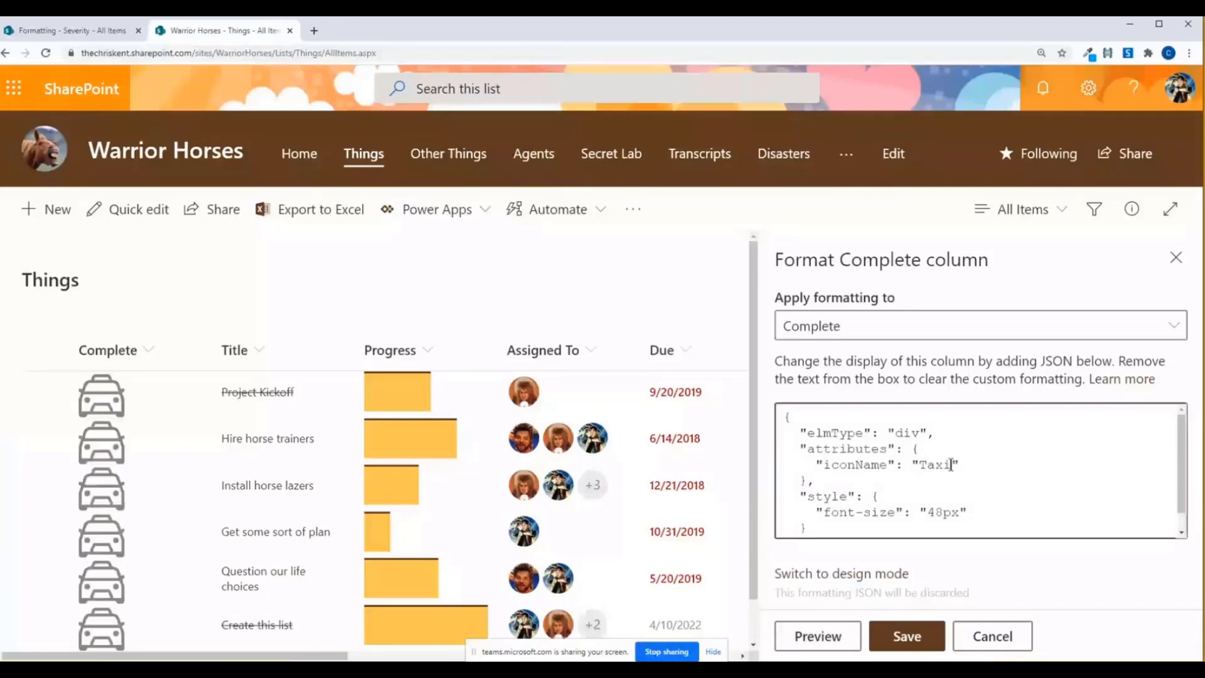
pyautogui.doubleClick(937, 465)
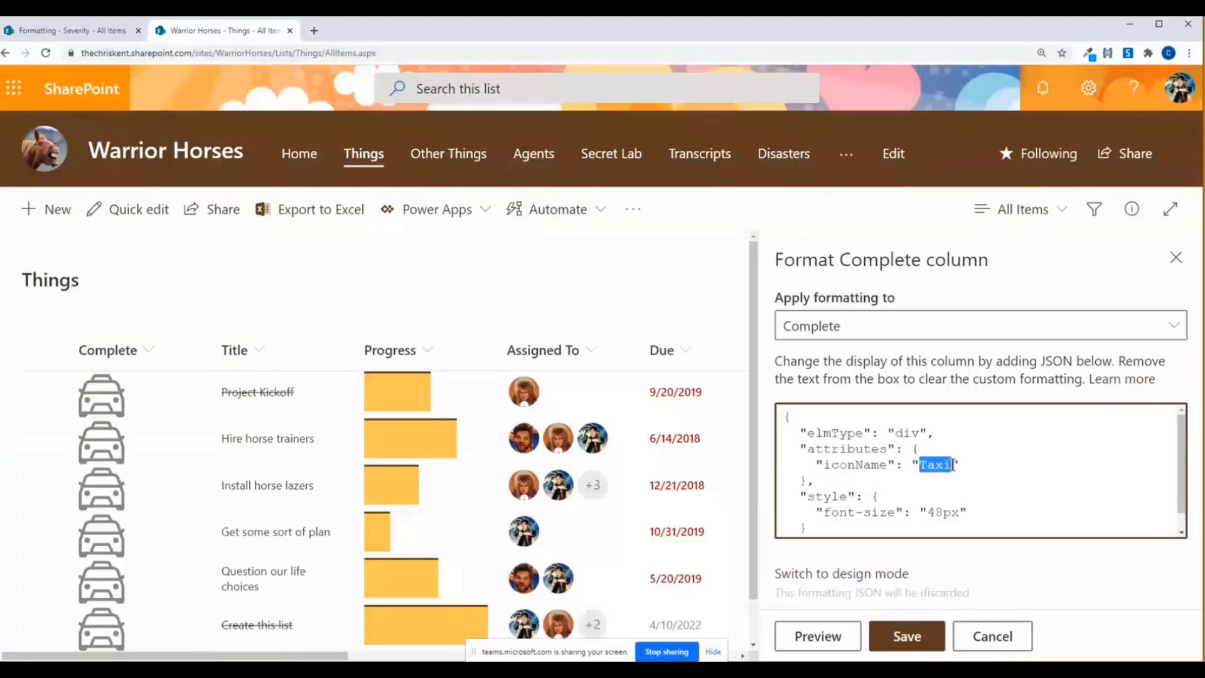
pyautogui.write('bus')
pyautogui.click(818, 645)
# Restore iconName to Bus, then change it to Boat and preview the column.
pyautogui.moveTo(945, 465); pyautogui.dragTo(917, 463)
pyautogui.write('Bus')
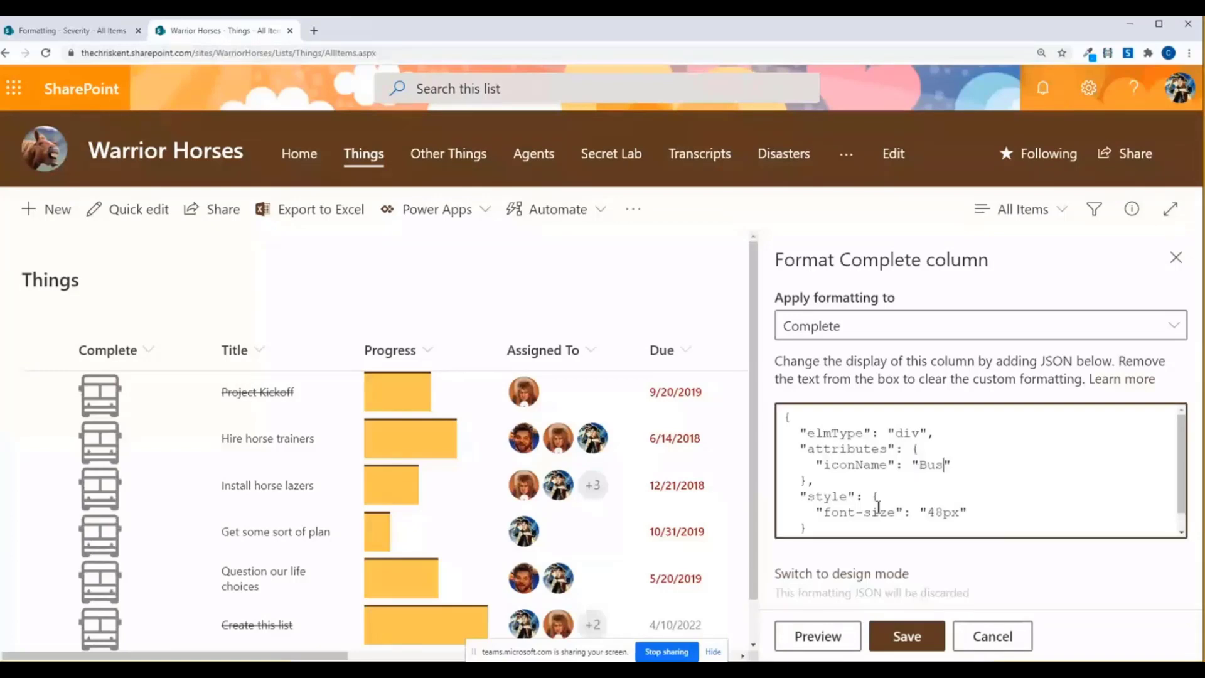
pyautogui.doubleClick(932, 464)
pyautogui.write('Boat')
pyautogui.click(813, 642)
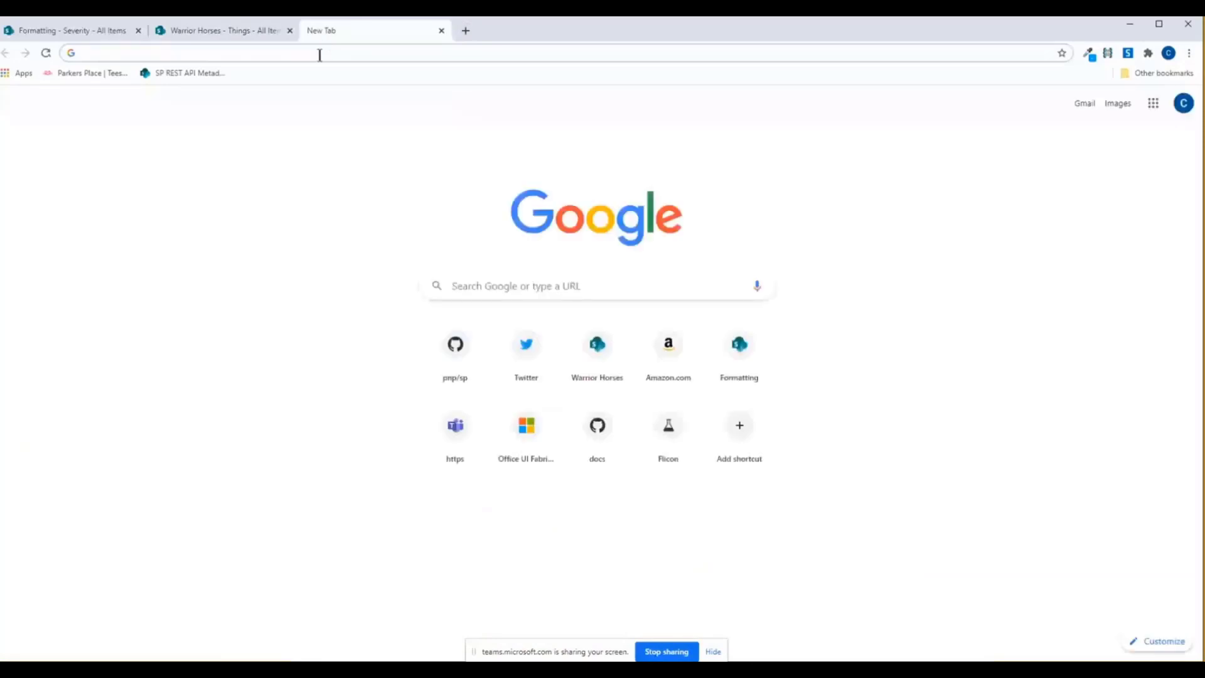
# Go to the Fluent UI site and open the Fluent UI Icons page under Styles > Iconography.
pyautogui.write('amazon.com')
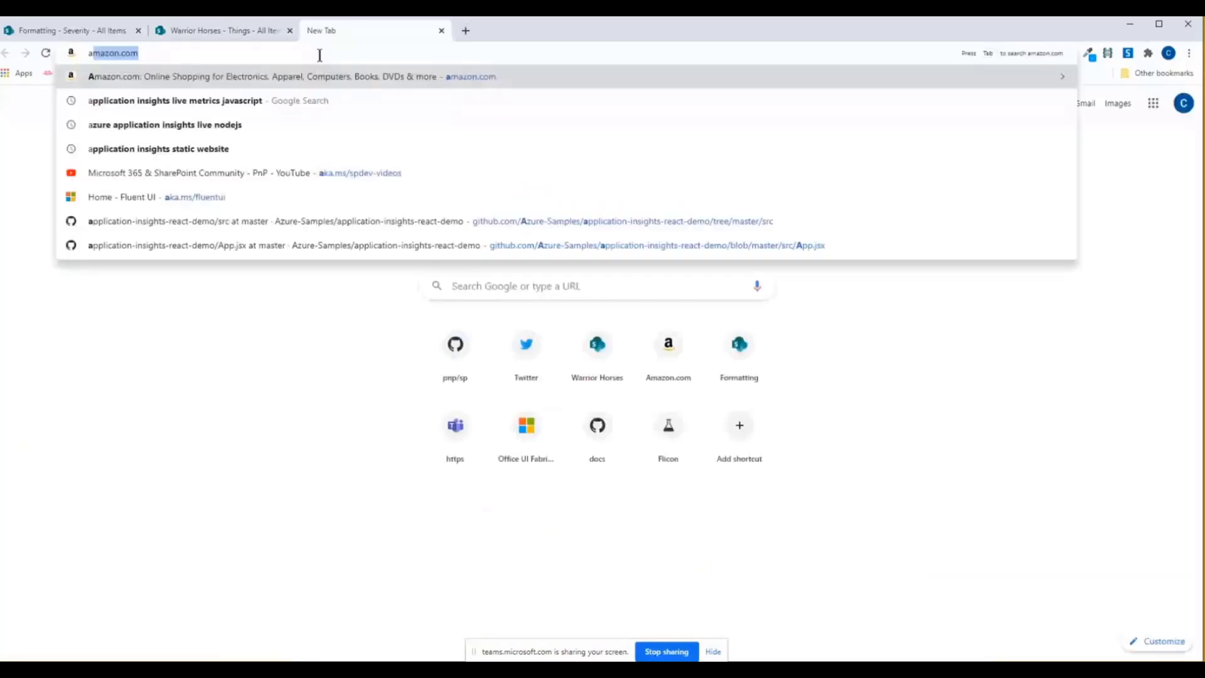
pyautogui.press('Down')
pyautogui.press('Down')
pyautogui.press('Down')
pyautogui.press('Down')
pyautogui.press('Down')
pyautogui.press('Return')
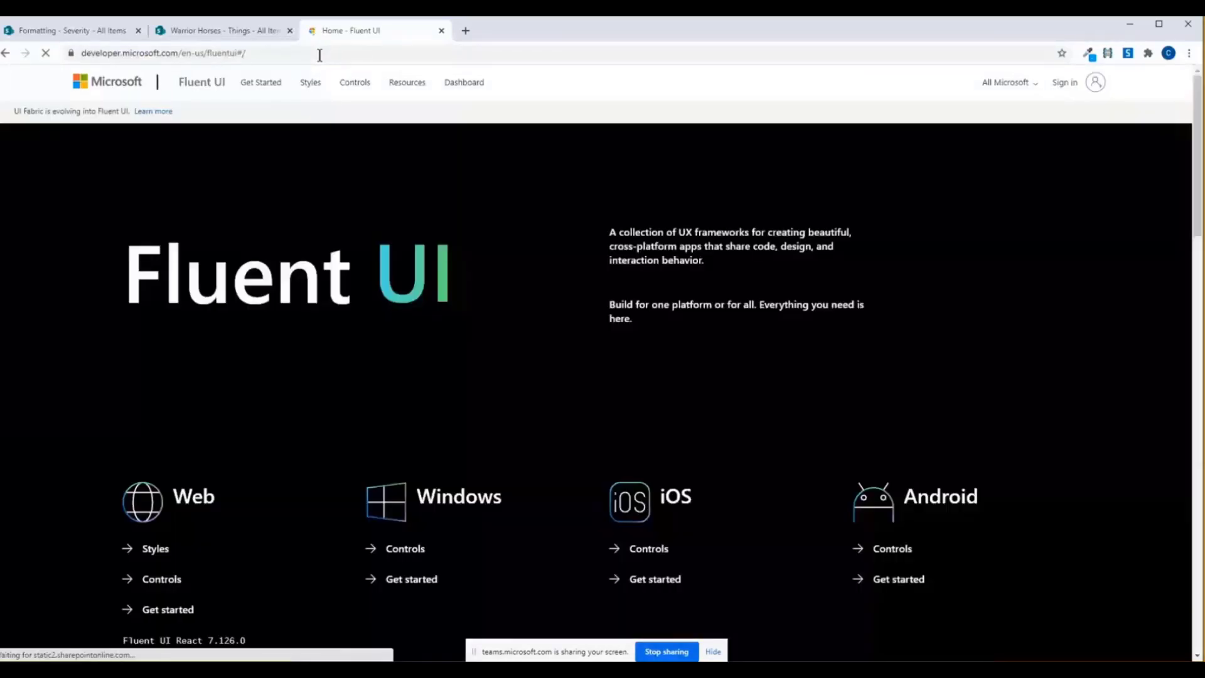
pyautogui.click(310, 83)
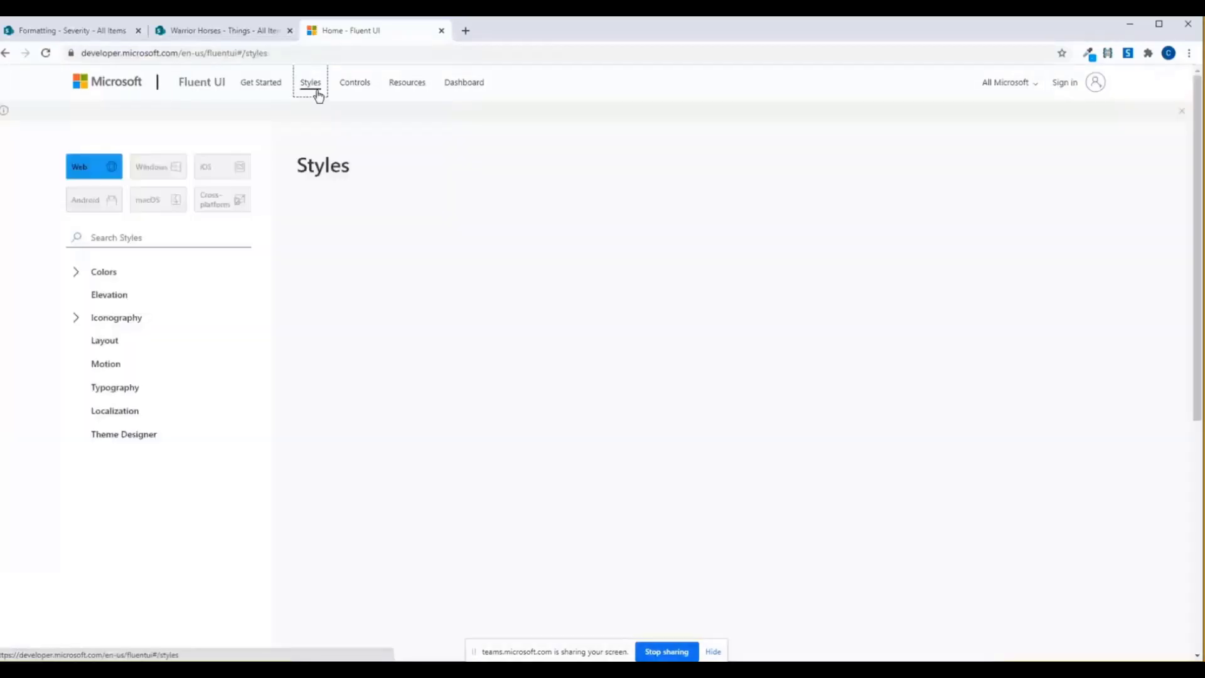
pyautogui.click(989, 280)
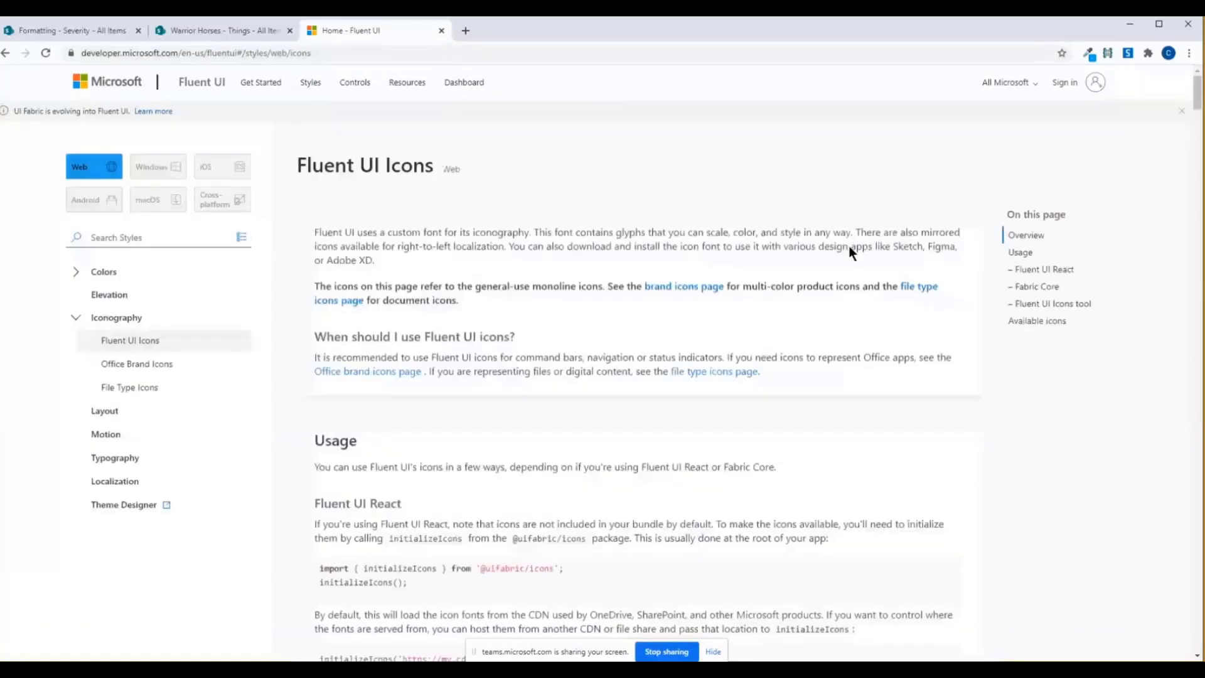
# Scroll to Available icons, search for 'boat', then clear the search.
pyautogui.scroll(-3, 694, 319)
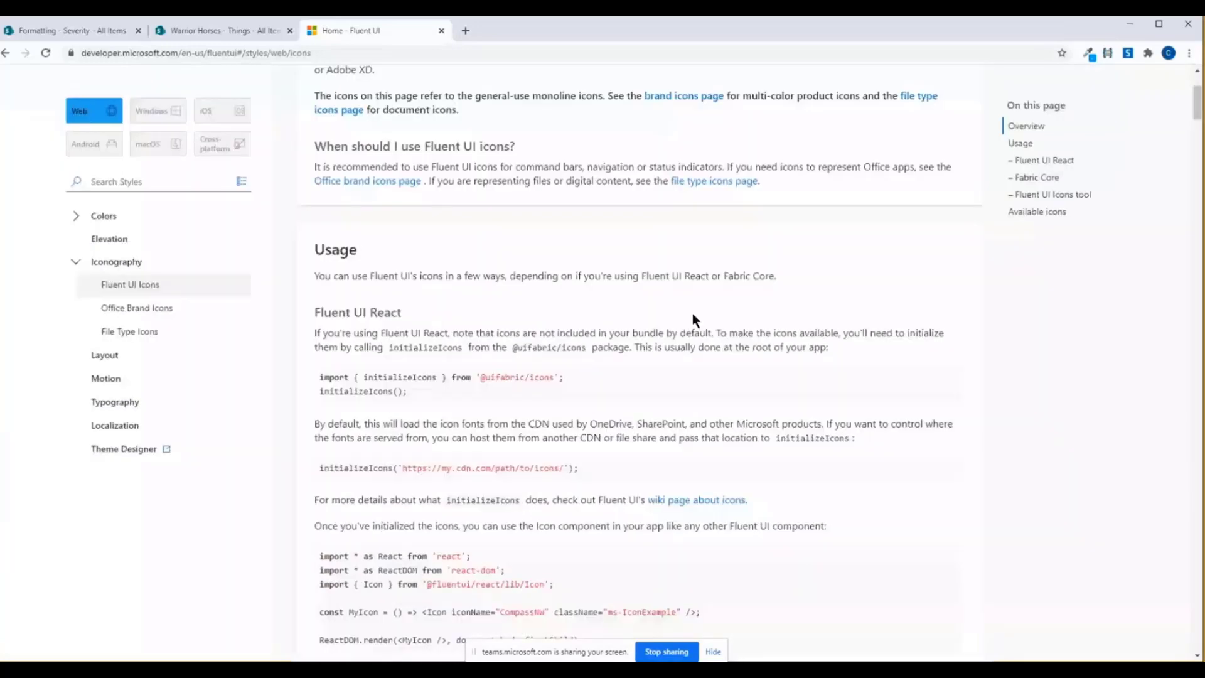
pyautogui.scroll(-10, 691, 314)
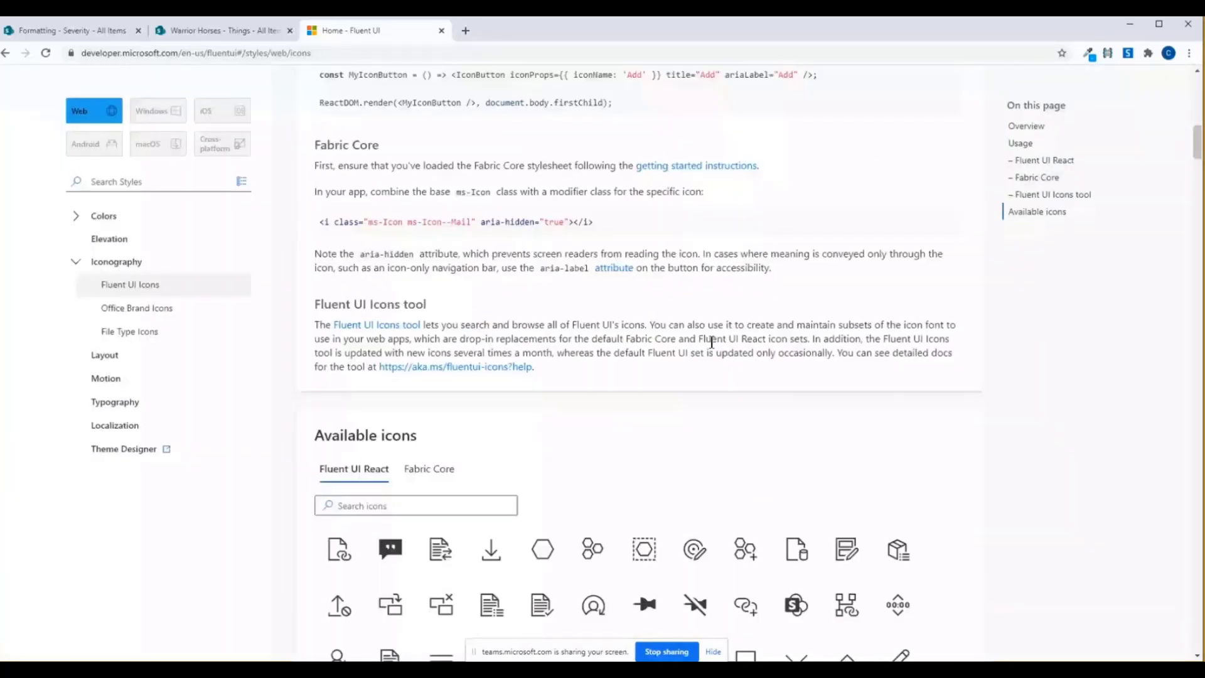
pyautogui.scroll(-6, 712, 343)
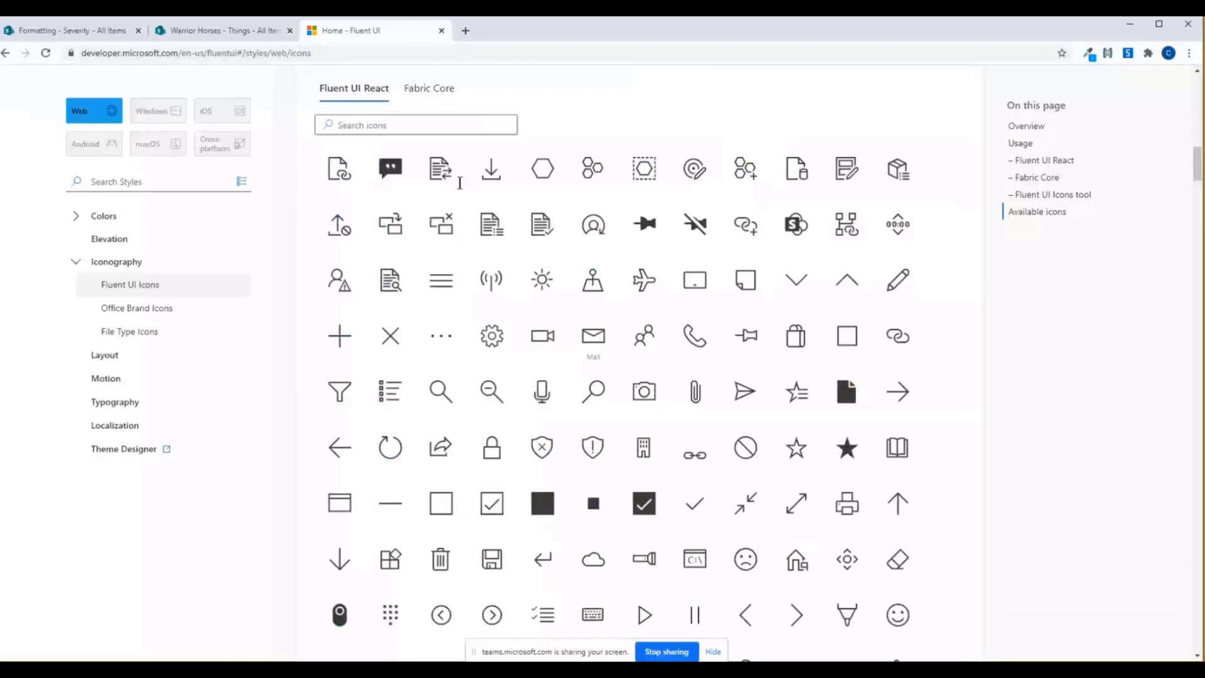
pyautogui.click(354, 128)
pyautogui.write('boat')
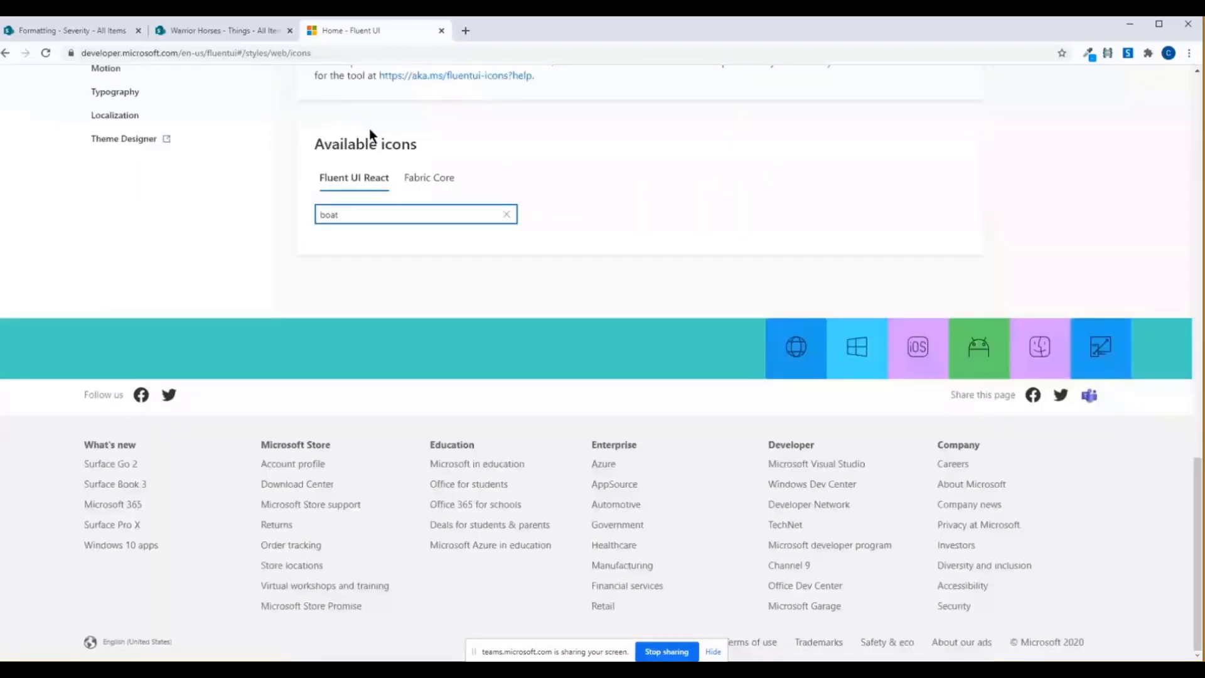
pyautogui.click(506, 215)
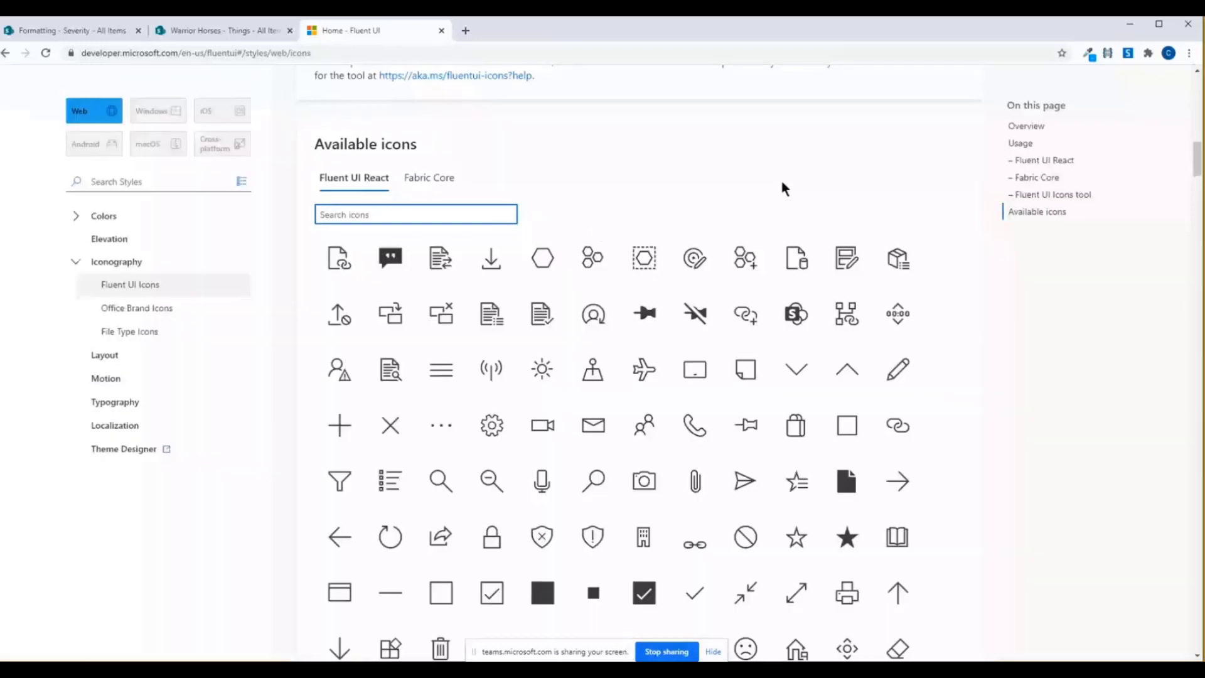
# Scroll through the full Fluent UI React icon grid.
pyautogui.scroll(-1, 878, 375)
pyautogui.scroll(-10, 877, 375)
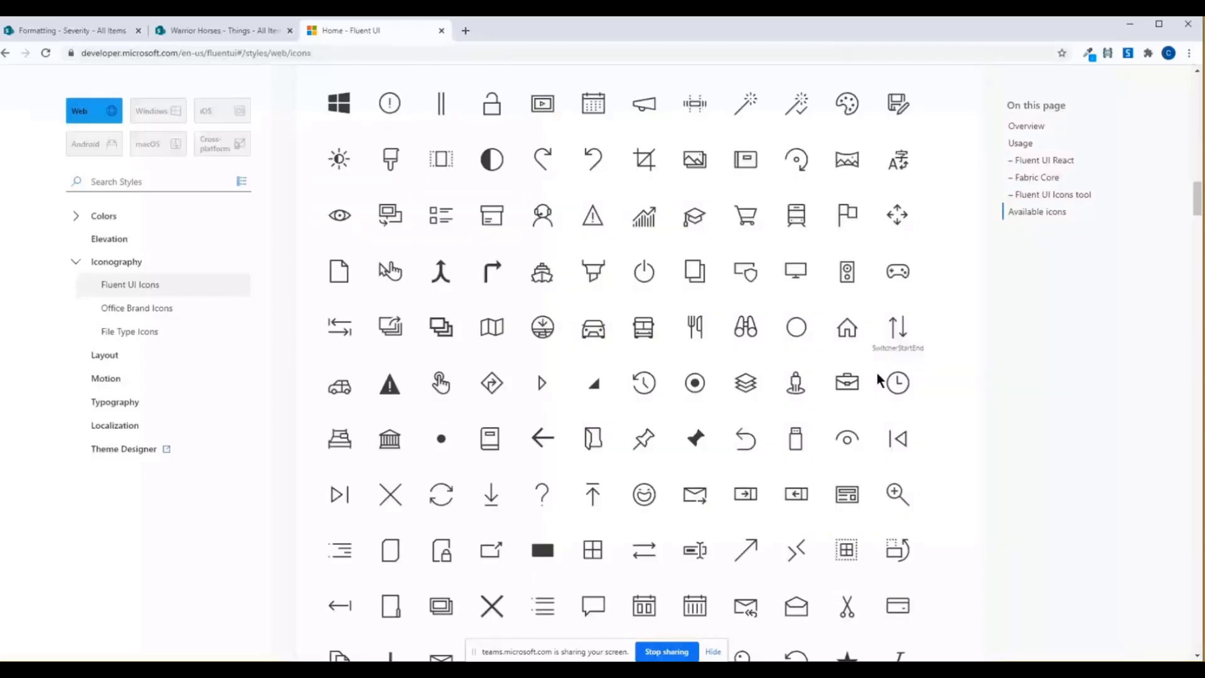
pyautogui.scroll(-7, 879, 379)
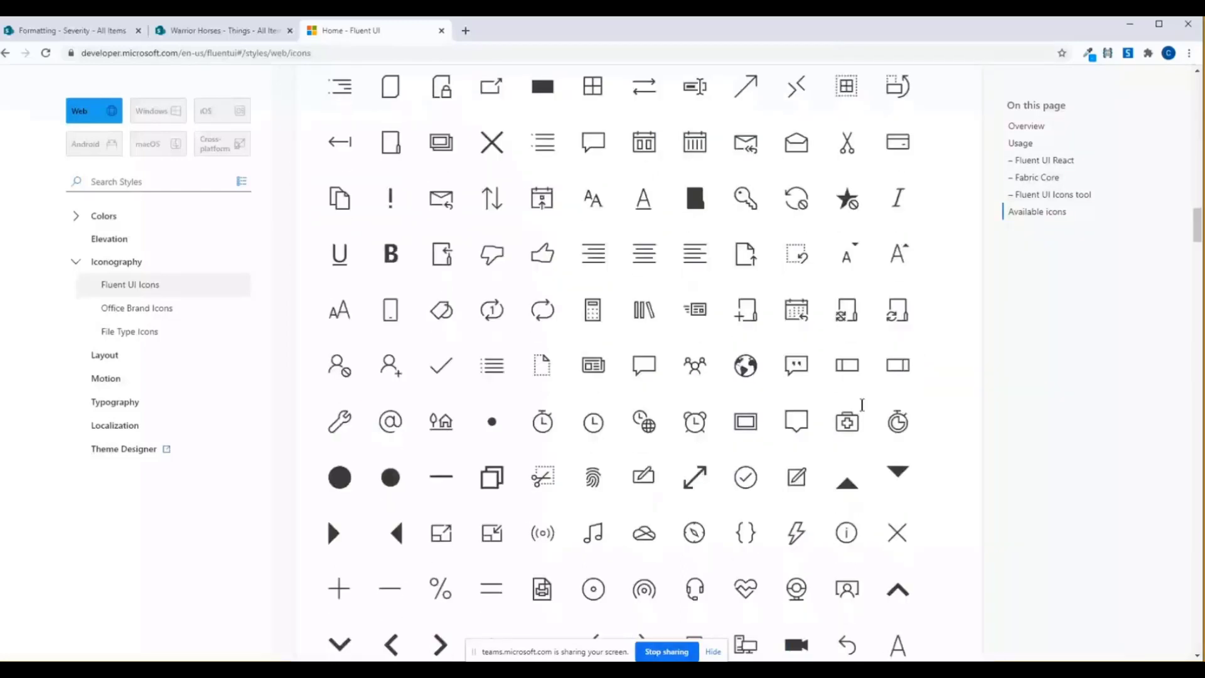
pyautogui.scroll(-5, 864, 408)
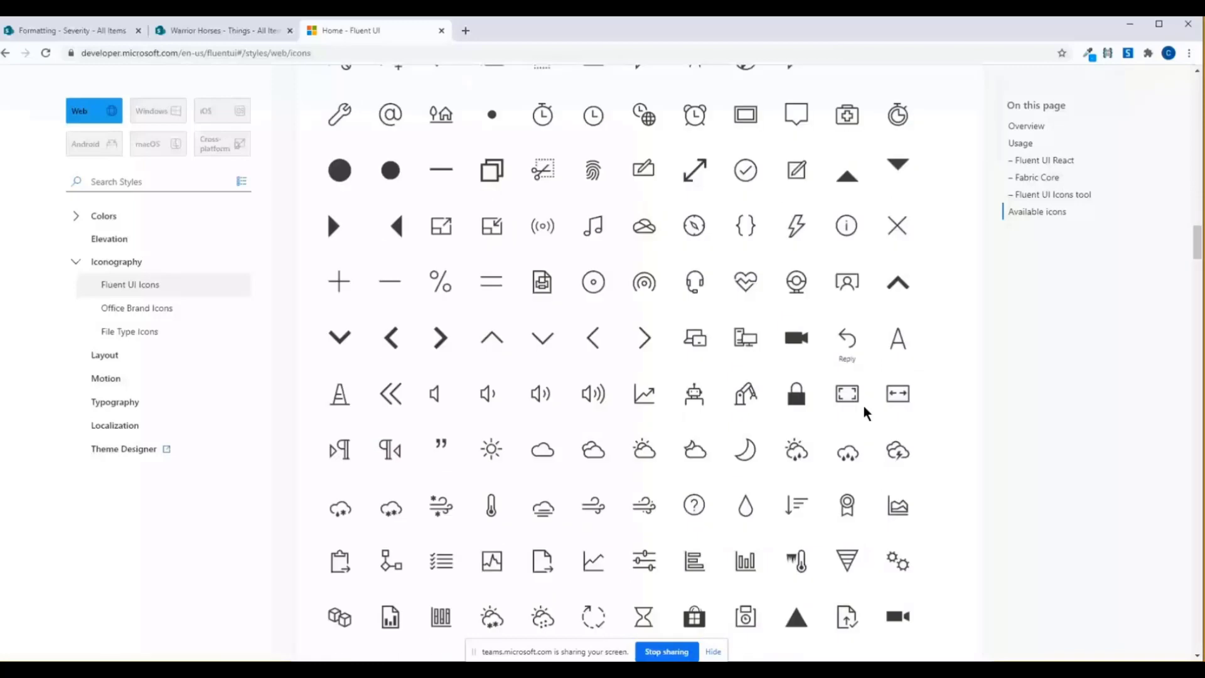
pyautogui.scroll(-9, 866, 413)
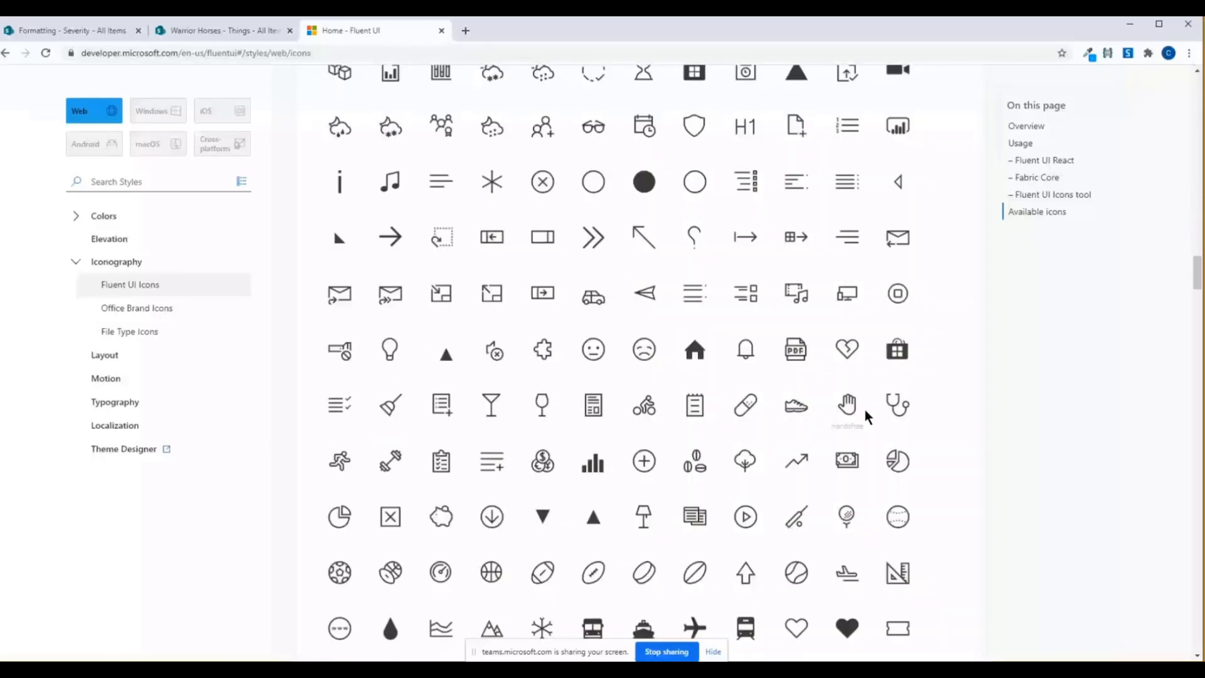
pyautogui.scroll(-3, 867, 417)
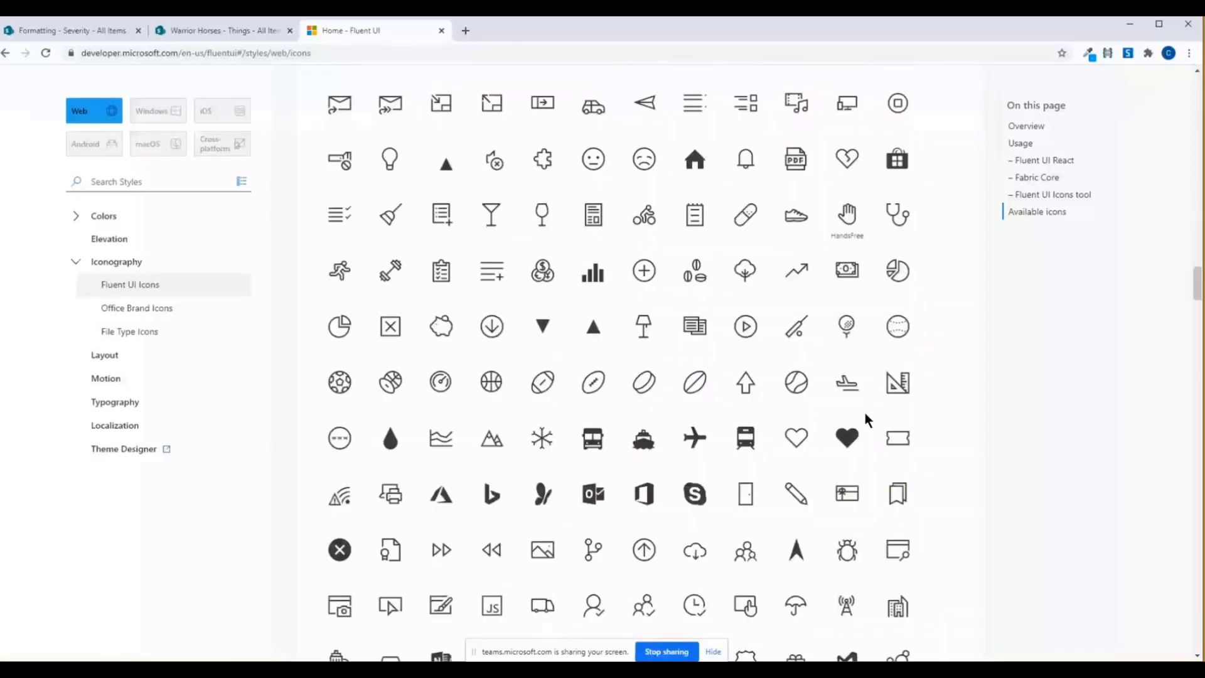
pyautogui.scroll(-3, 867, 418)
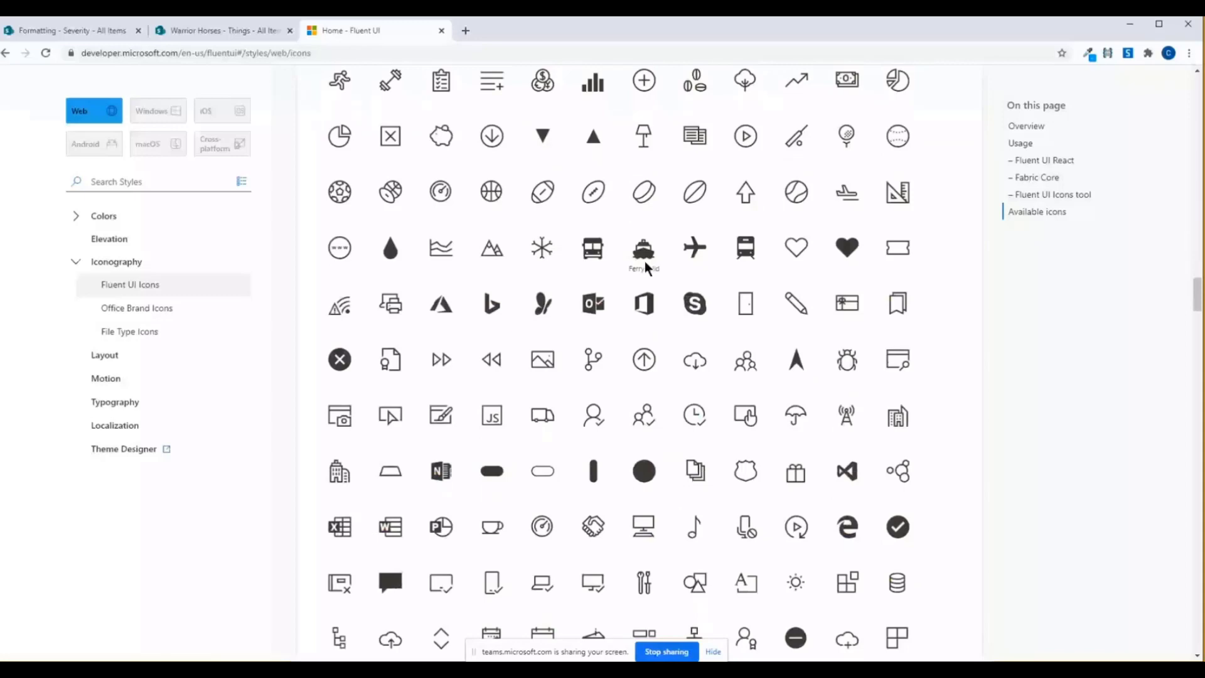
pyautogui.scroll(20, 640, 273)
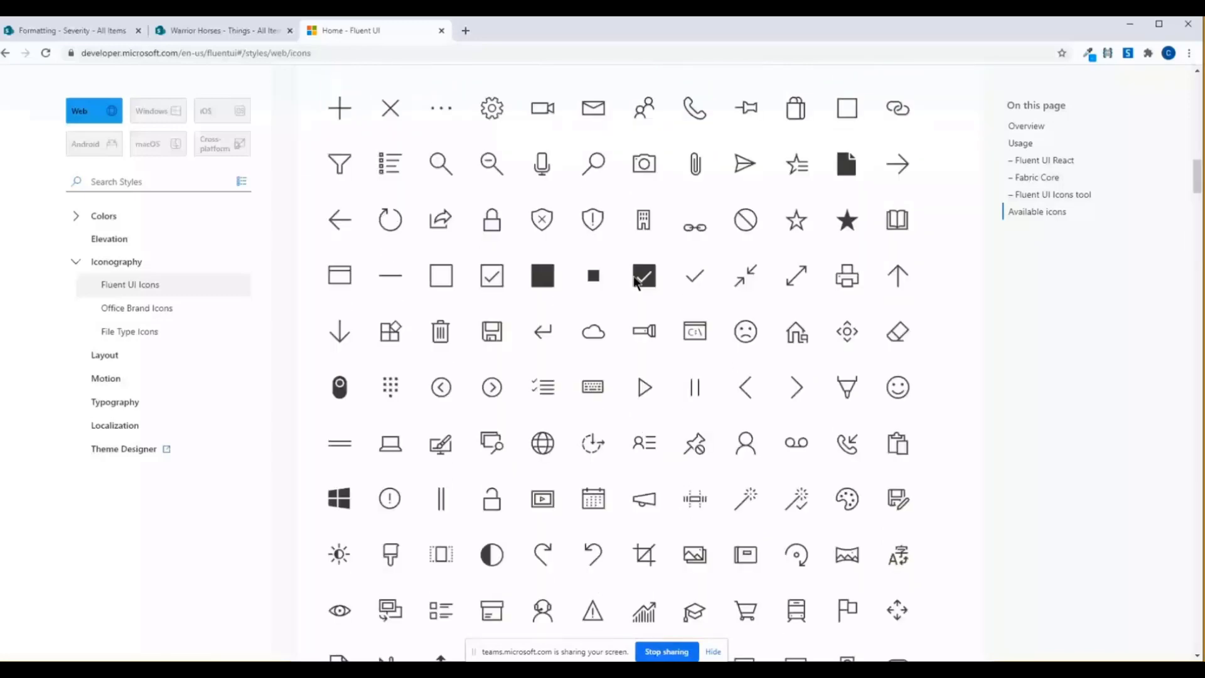
pyautogui.scroll(7, 636, 282)
pyautogui.click(355, 342)
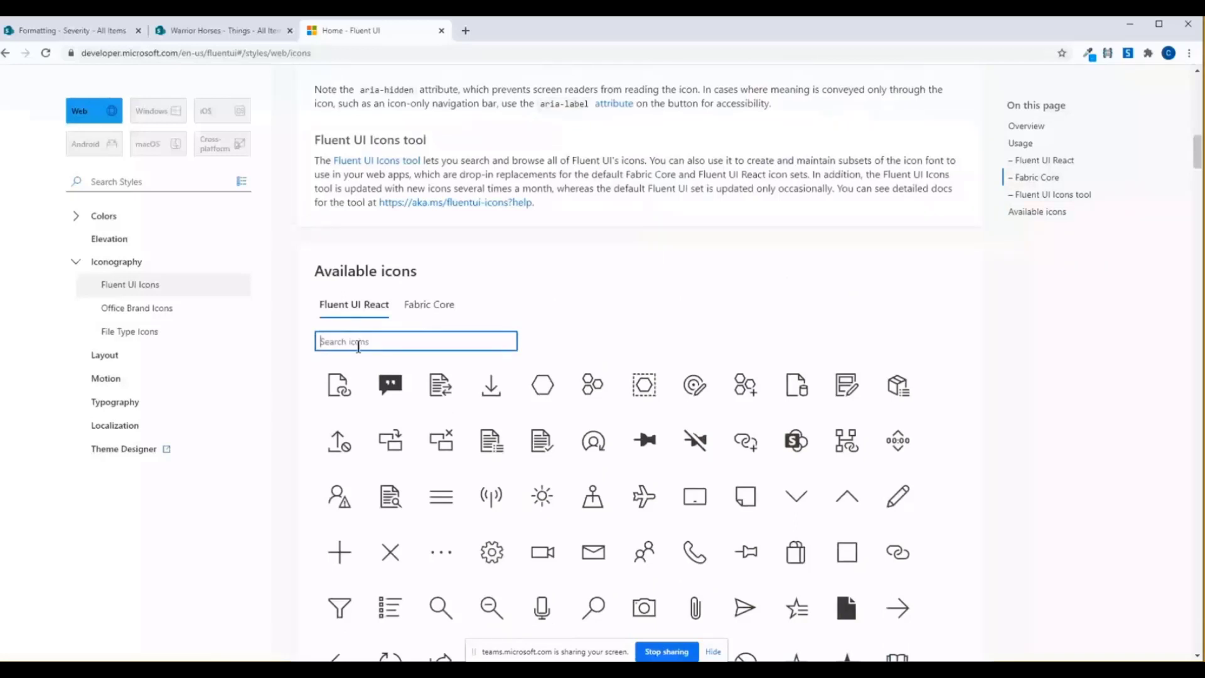
pyautogui.write('ferry')
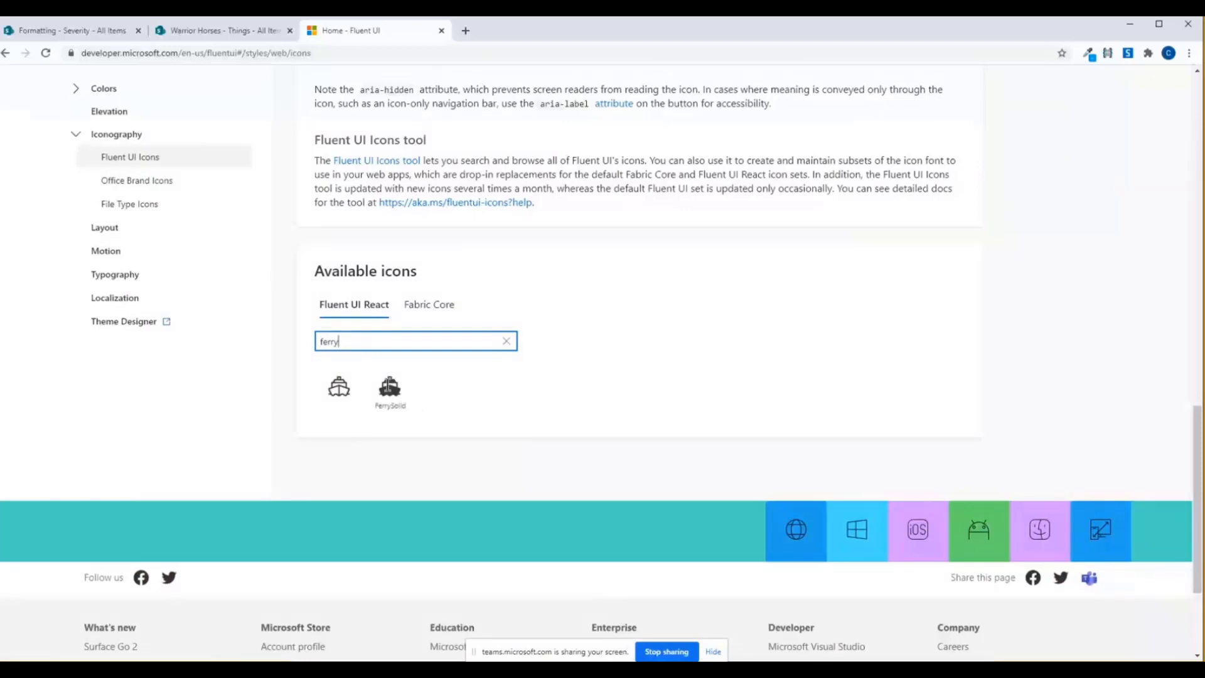
pyautogui.click(508, 341)
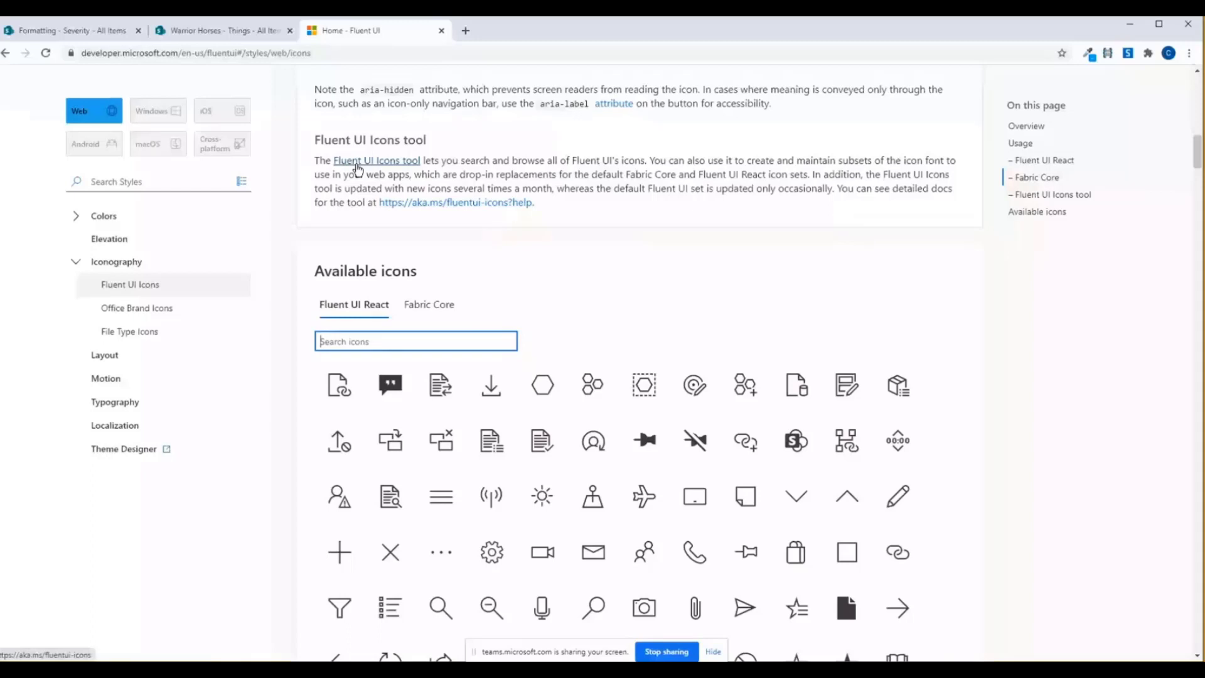
# In the Office UI Fabric Icons tool, search for 'boat', then clear the search.
pyautogui.click(358, 164)
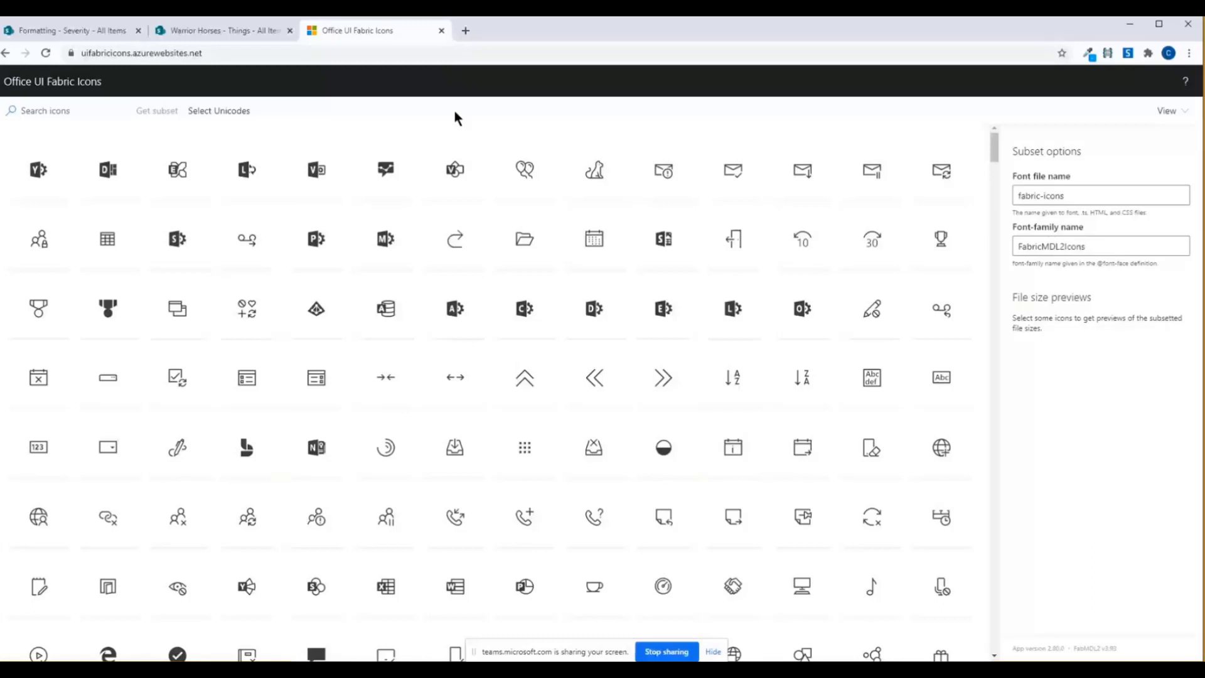
pyautogui.click(91, 113)
pyautogui.write('boat')
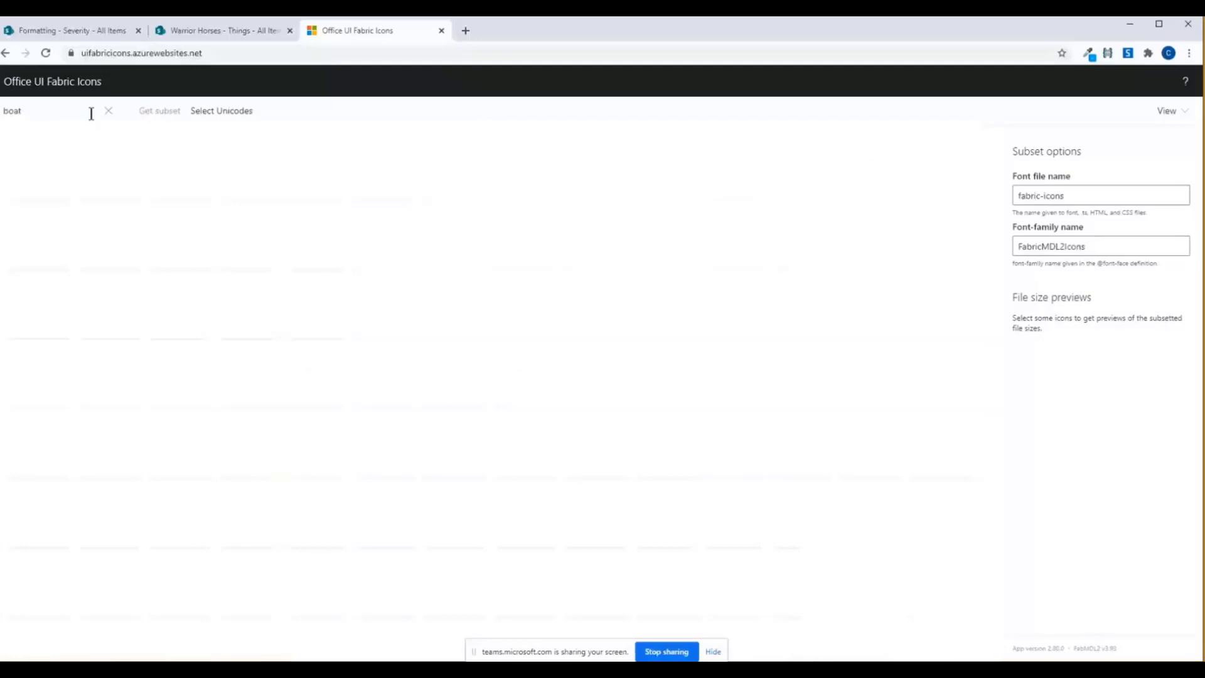
pyautogui.click(108, 111)
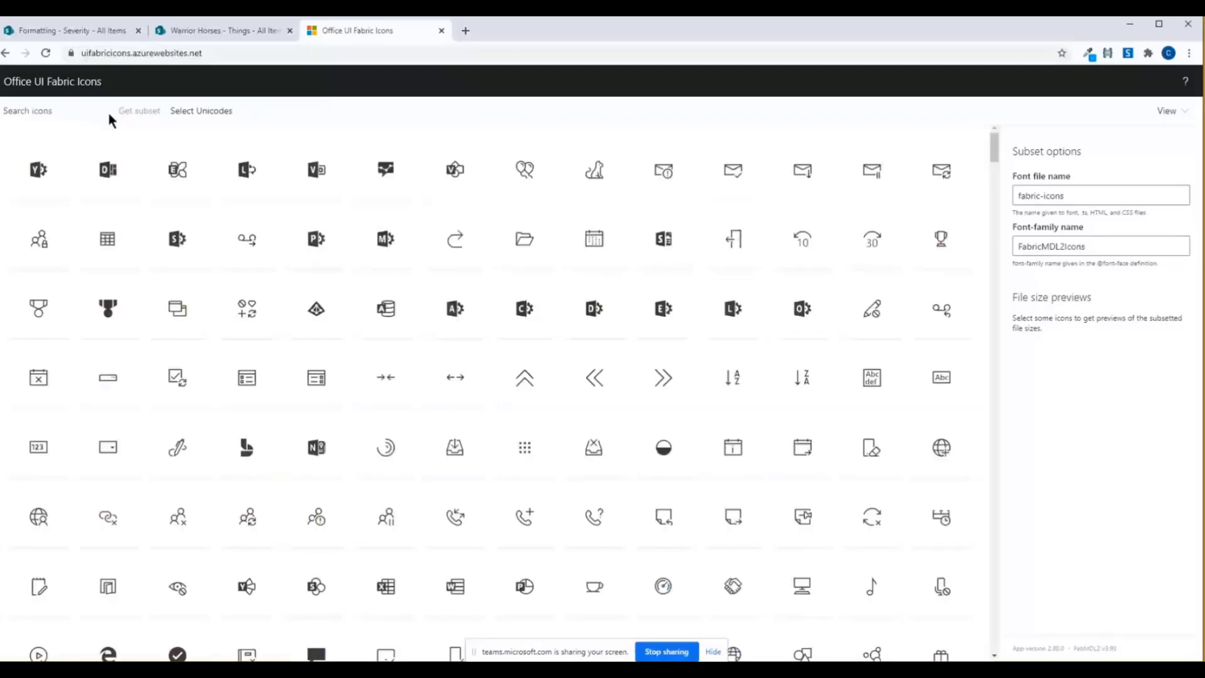
# Copy the AdminALogoInverse32 icon's friendly name and return to the Complete column's formatting pane.
pyautogui.moveTo(597, 177)
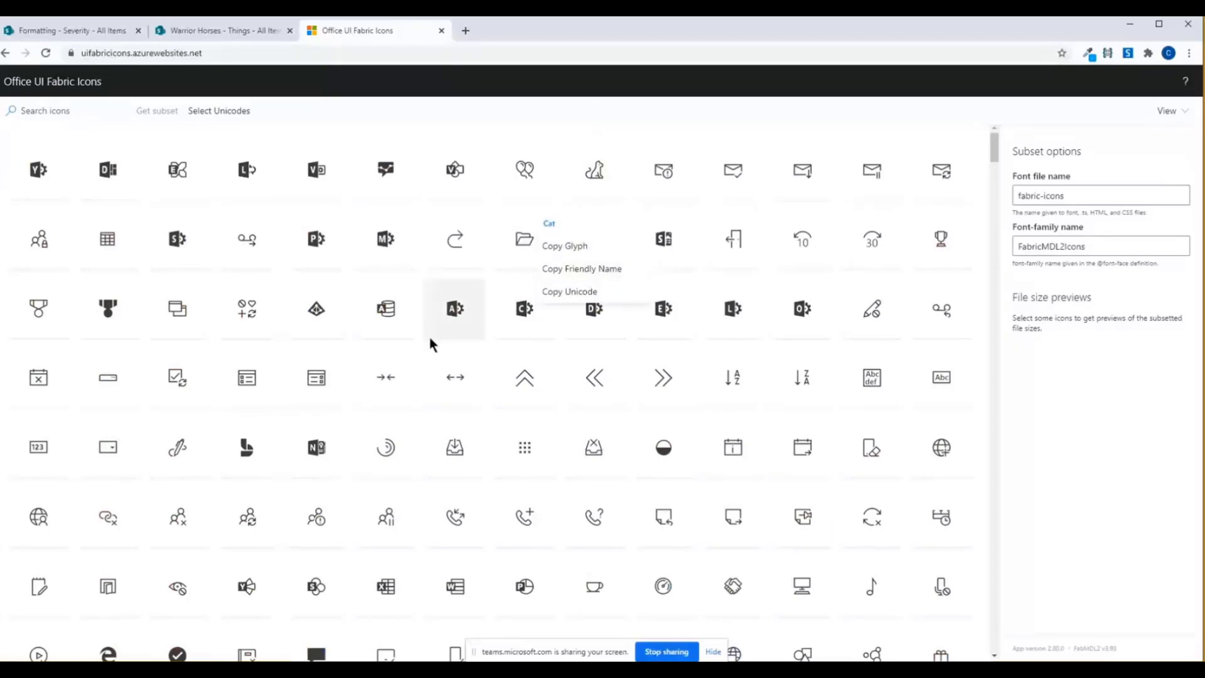
pyautogui.click(456, 311)
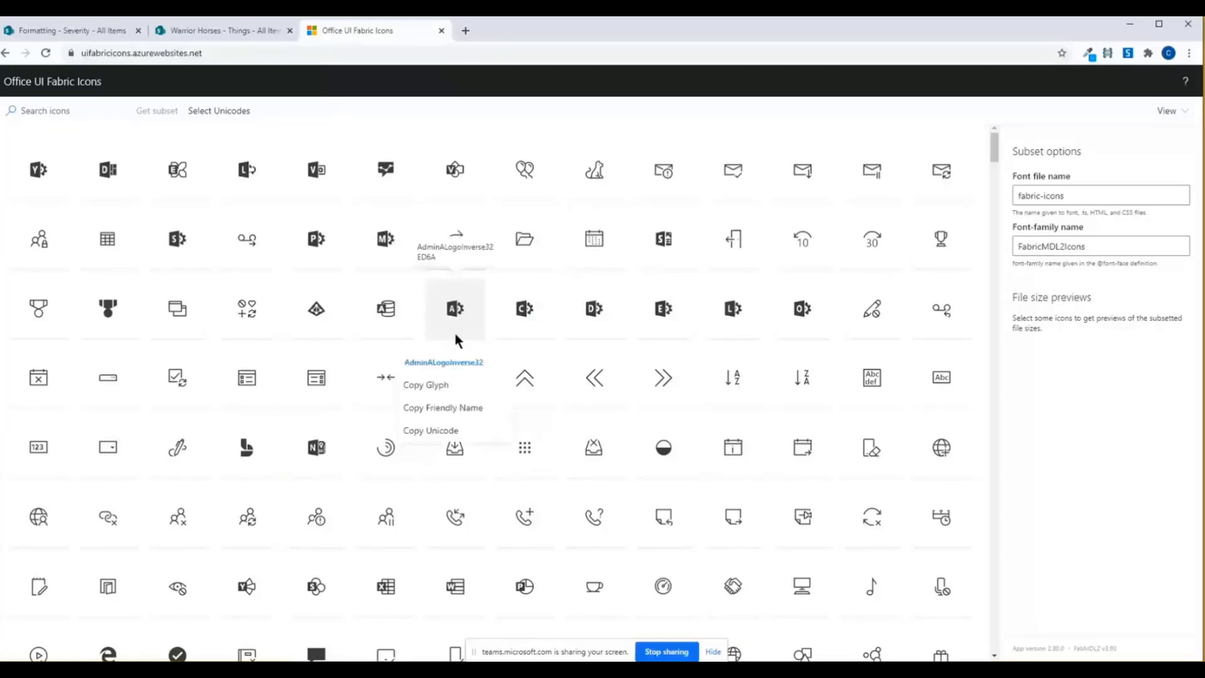
pyautogui.click(463, 408)
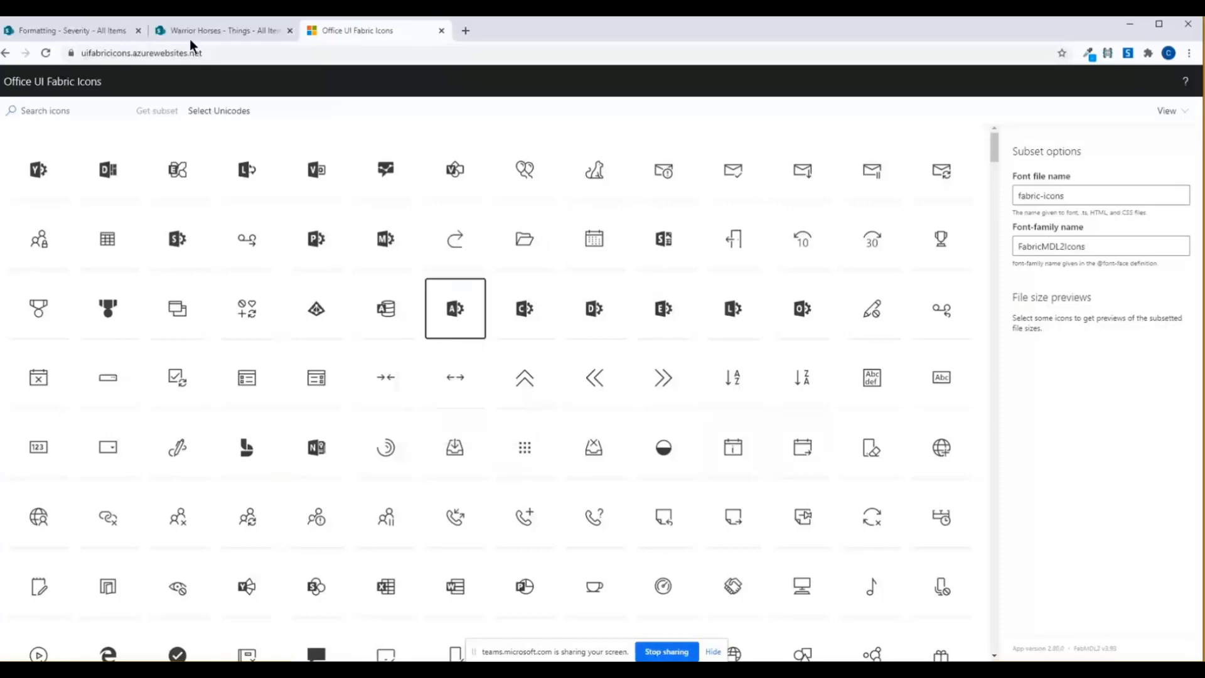
pyautogui.click(189, 39)
# Replace the Boat icon name in the Complete column JSON with Ferry and preview the ferry icons.
pyautogui.doubleClick(922, 464)
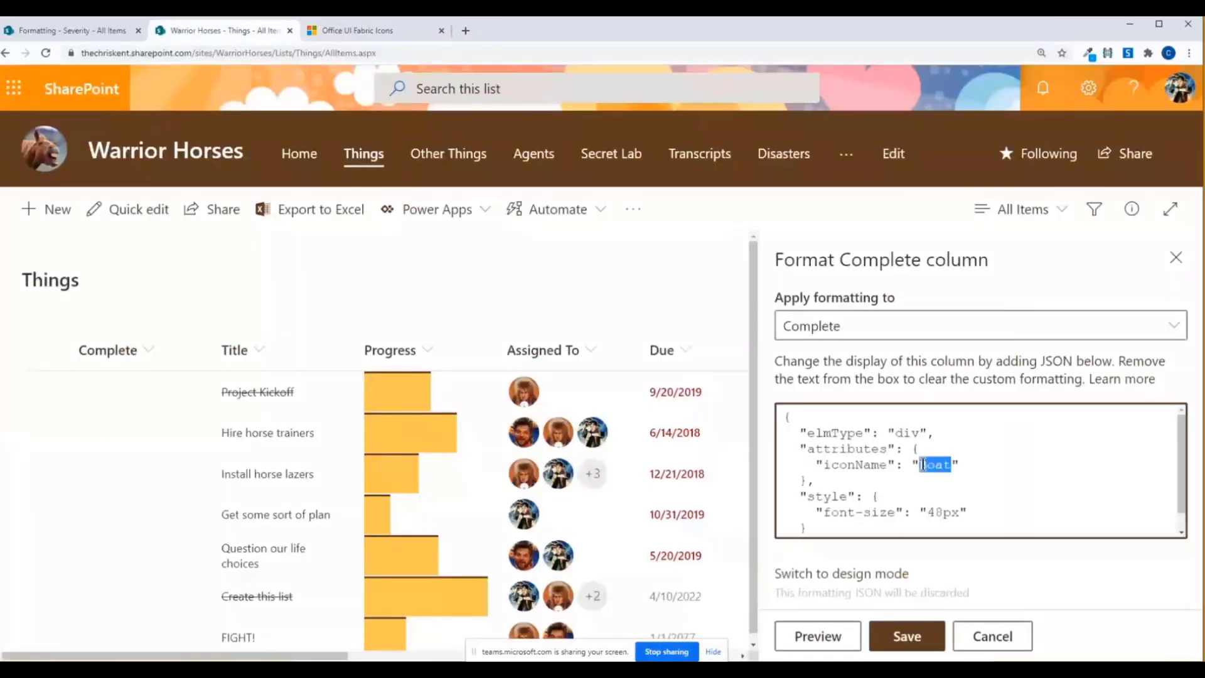
pyautogui.write('AdminALogoInverse32')
pyautogui.click(846, 638)
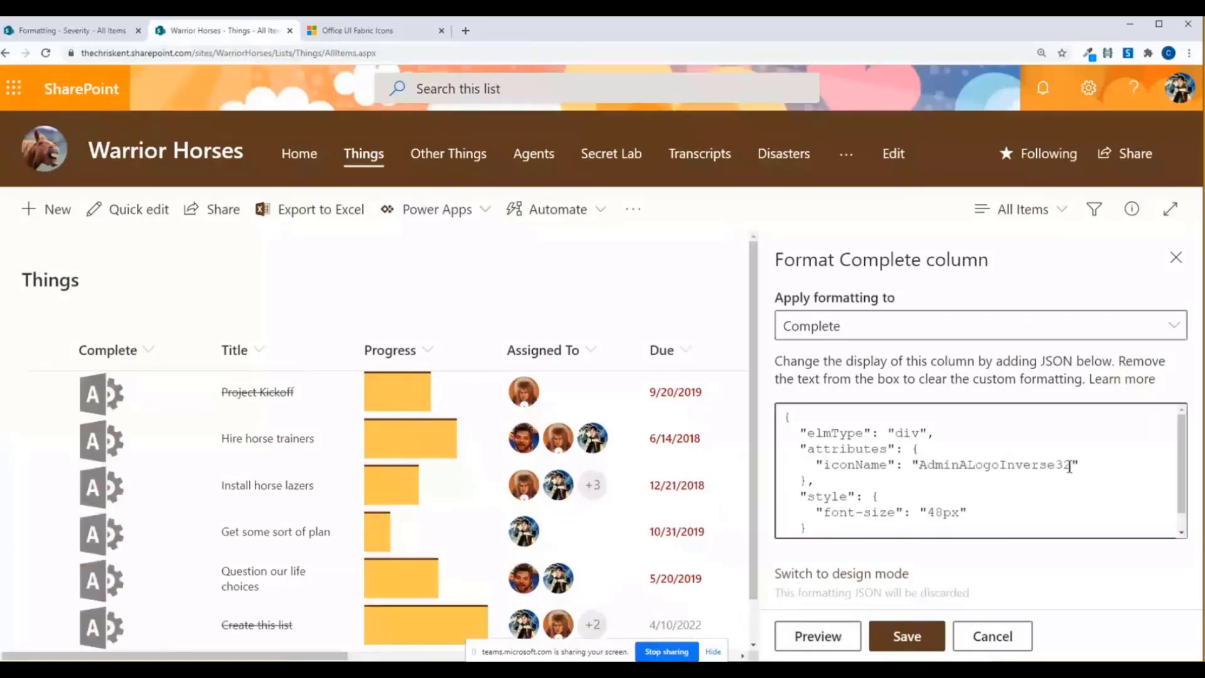
pyautogui.moveTo(1069, 468); pyautogui.dragTo(921, 468)
pyautogui.write('F')
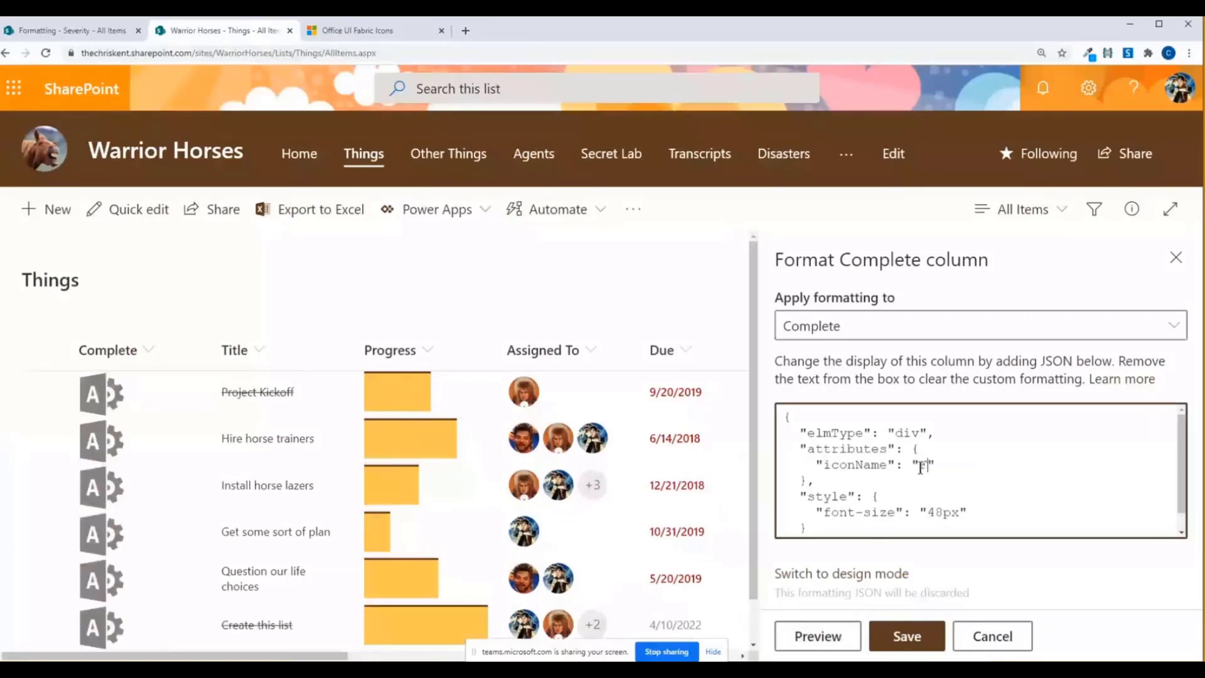
pyautogui.write('erry')
pyautogui.click(847, 636)
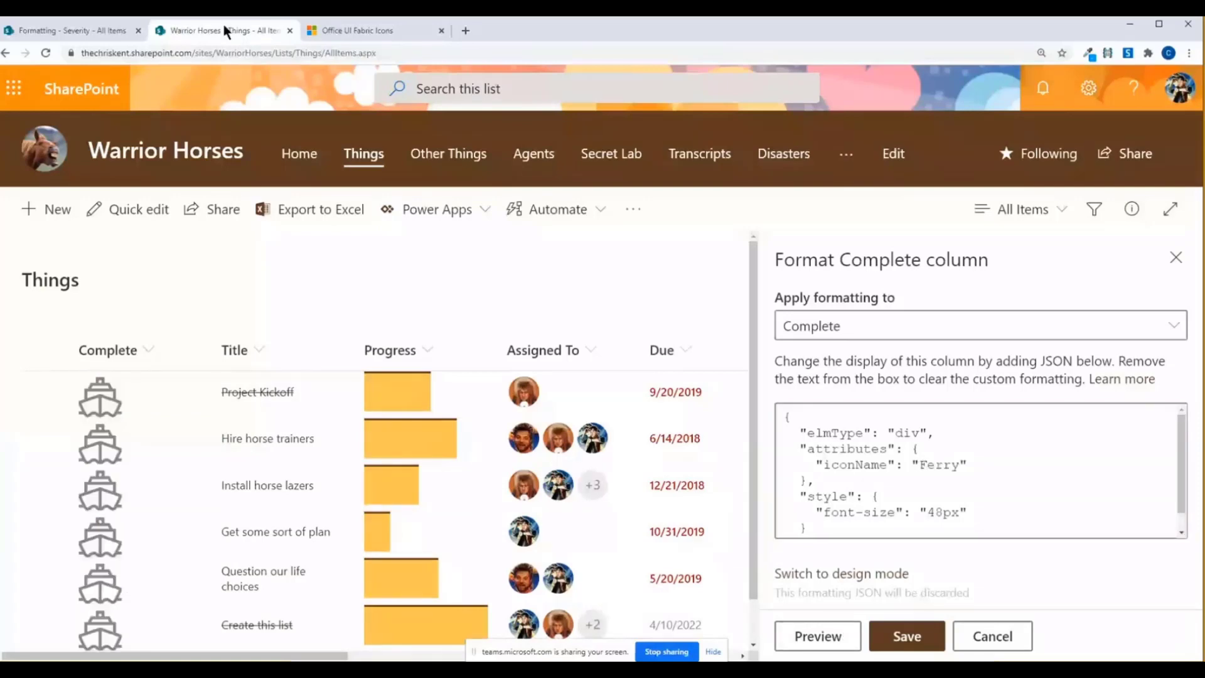
pyautogui.click(333, 32)
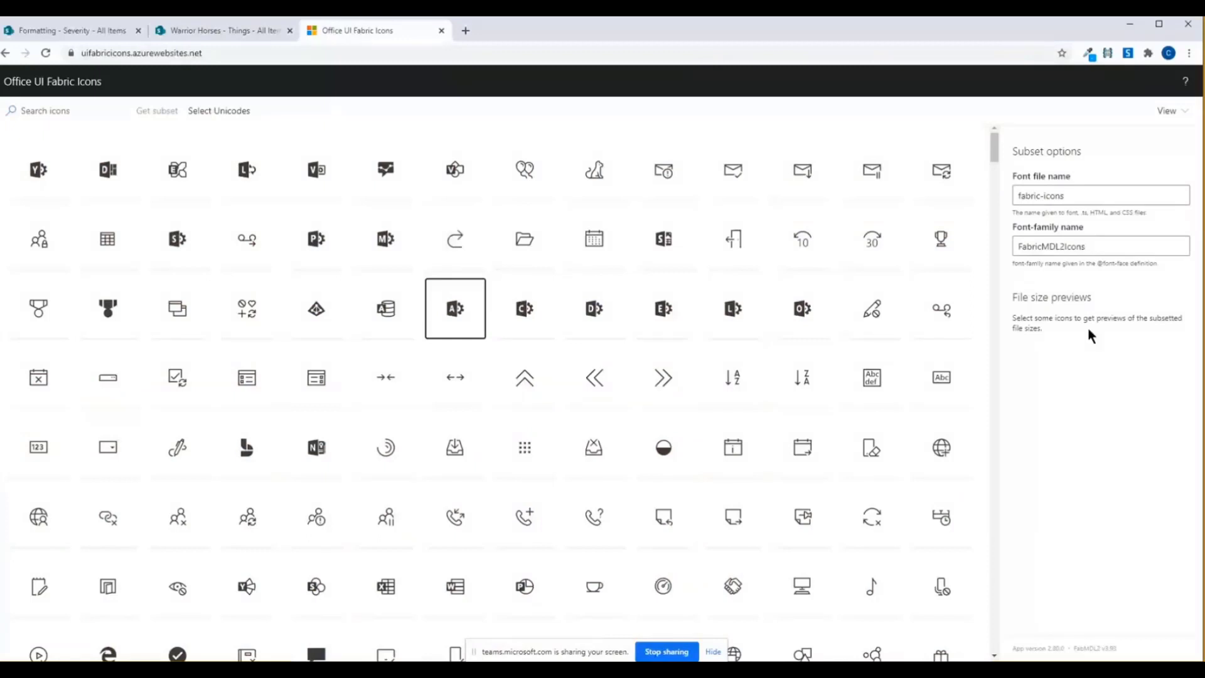
pyautogui.click(521, 319)
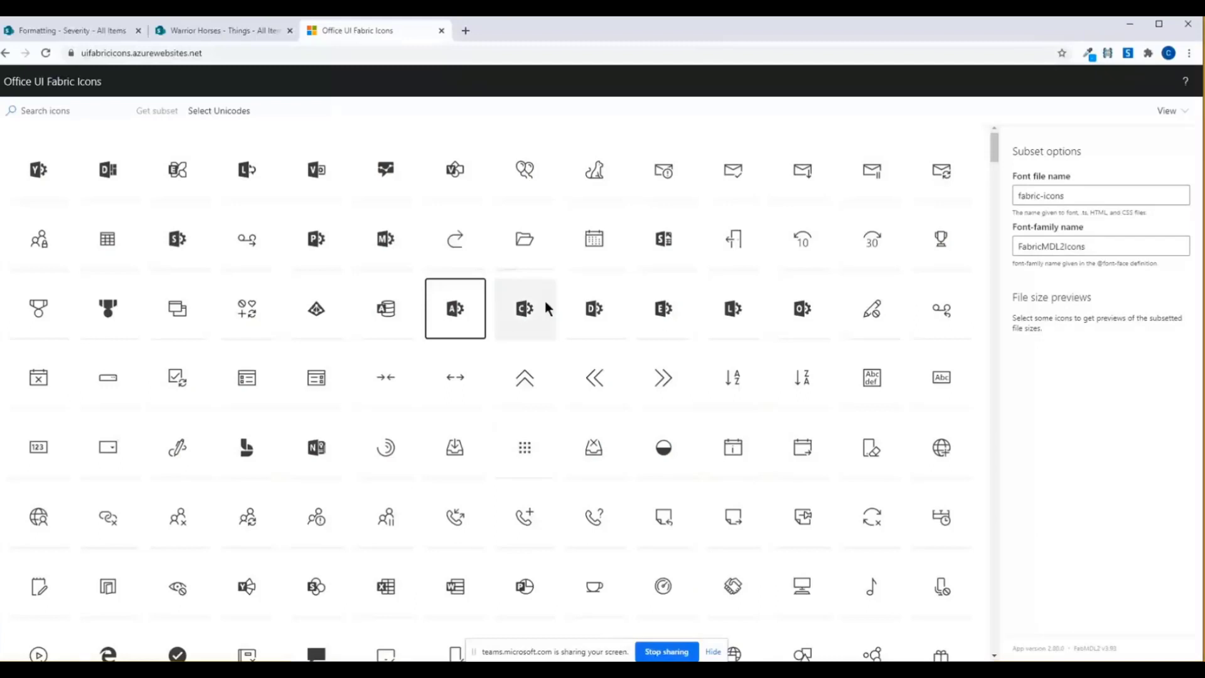
pyautogui.click(601, 316)
pyautogui.click(664, 308)
pyautogui.click(733, 378)
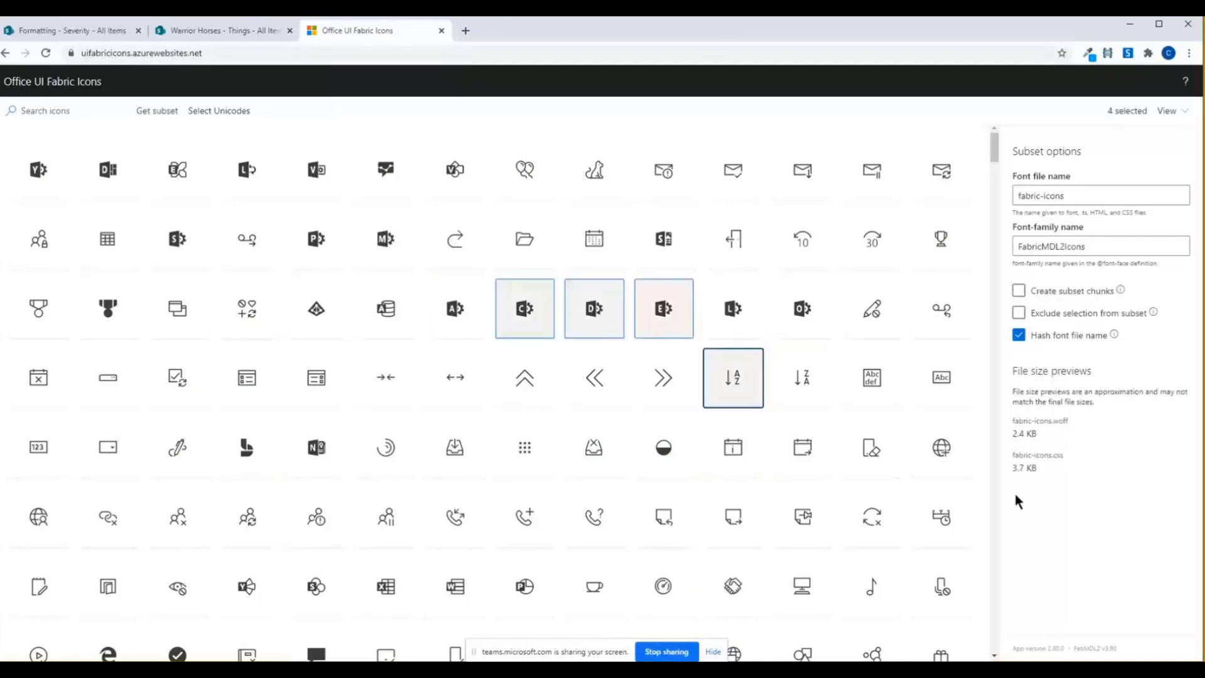
pyautogui.click(733, 377)
pyautogui.click(639, 312)
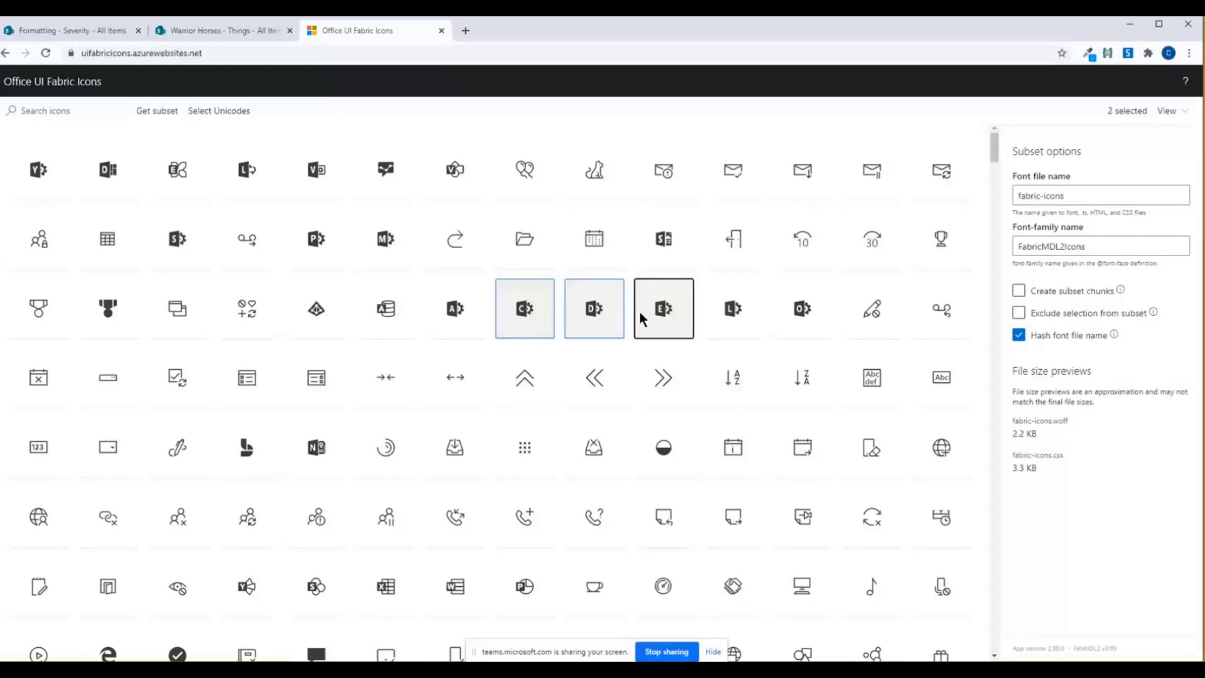
pyautogui.press('Escape')
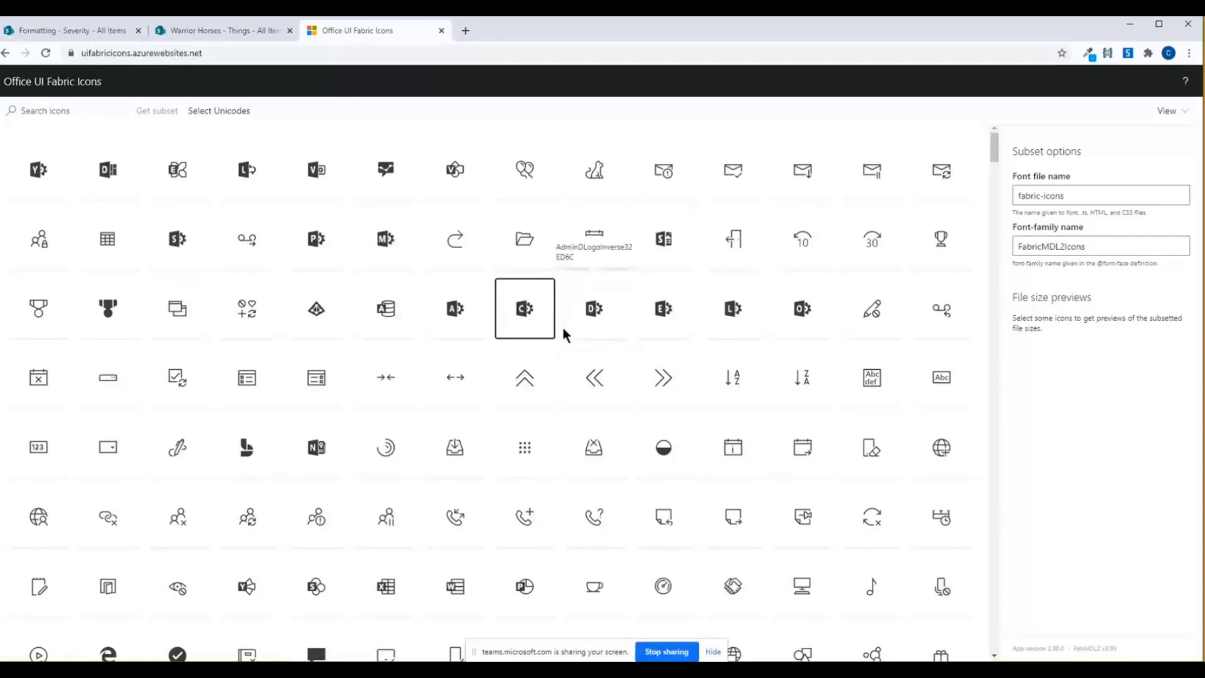
# Go to the flicon.io icon search site in the browser.
pyautogui.click(367, 56)
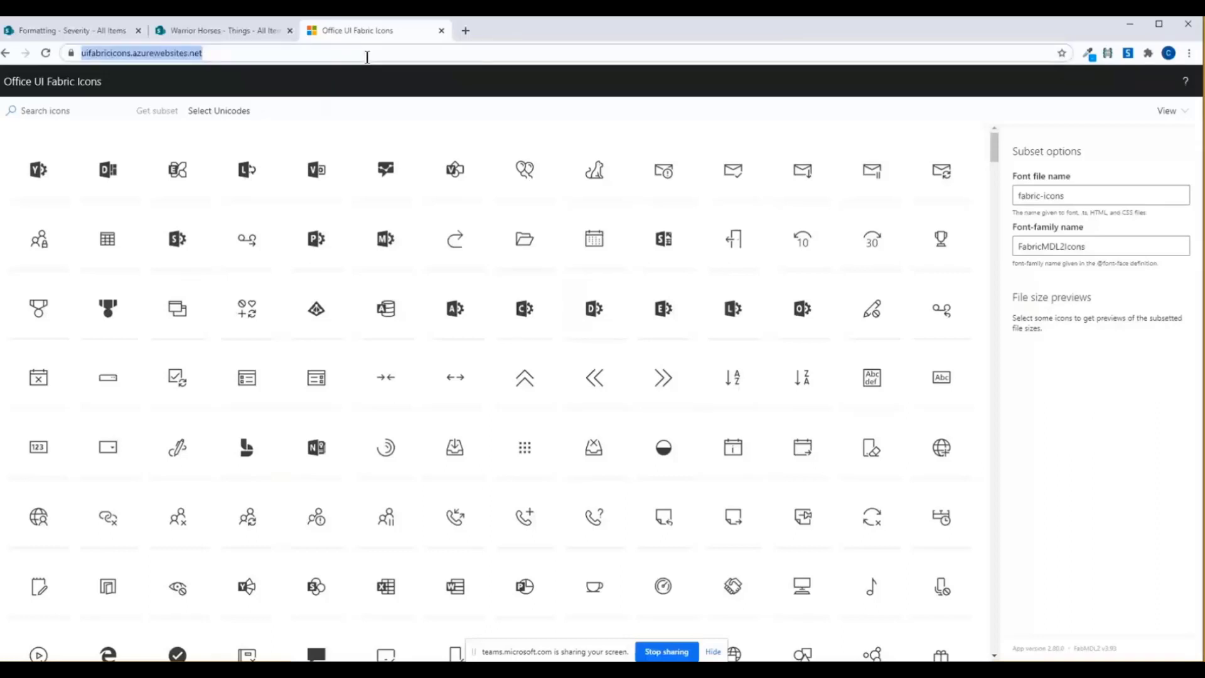
pyautogui.write('flicon.io')
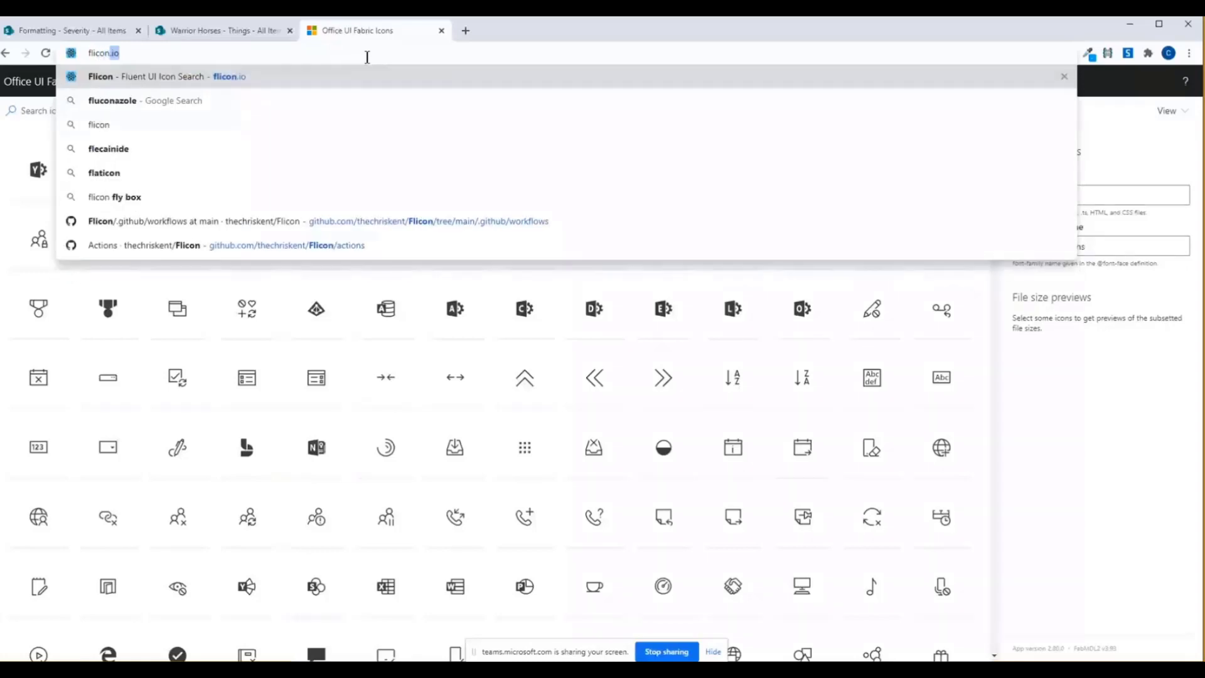
pyautogui.press('Return')
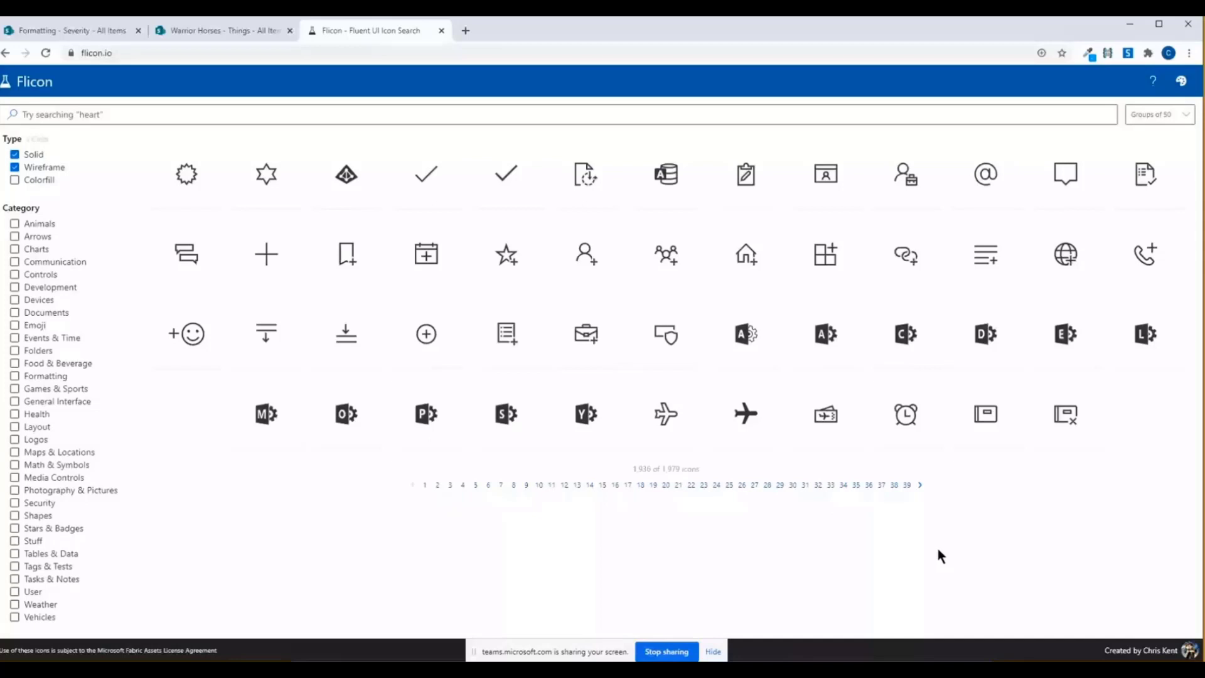
# Search Flicon for 'boat' then 'dog', view the FangBody icon, then clear the search.
pyautogui.click(134, 119)
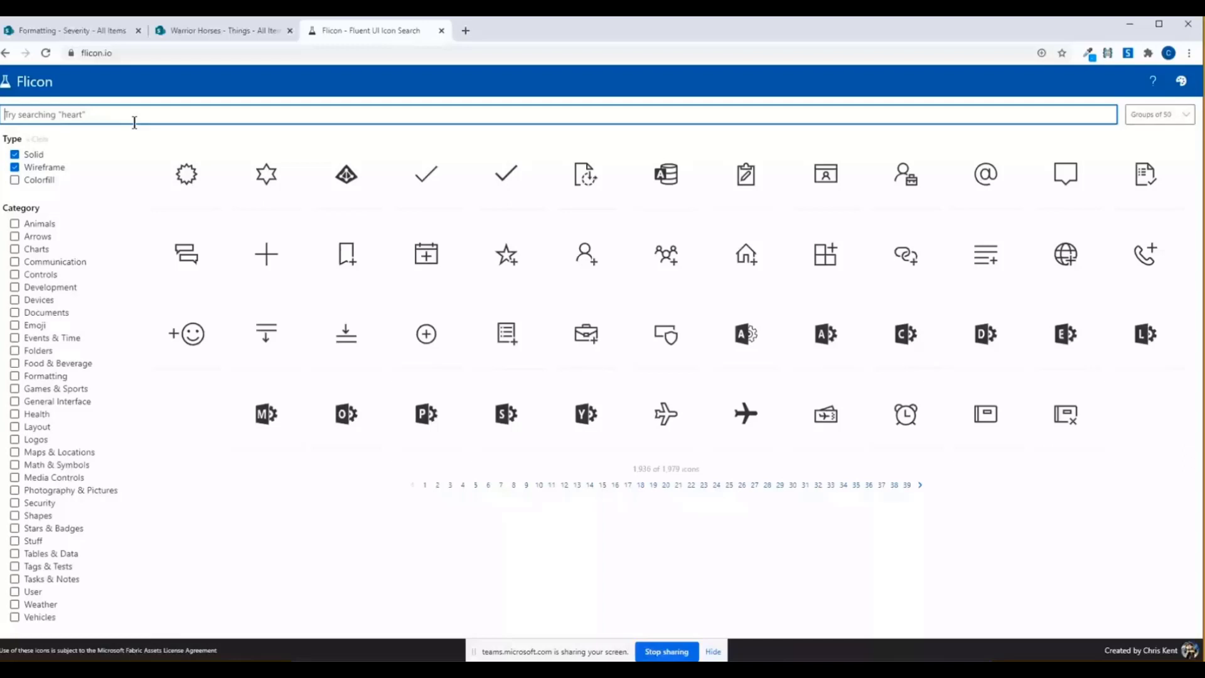
pyautogui.write('boat')
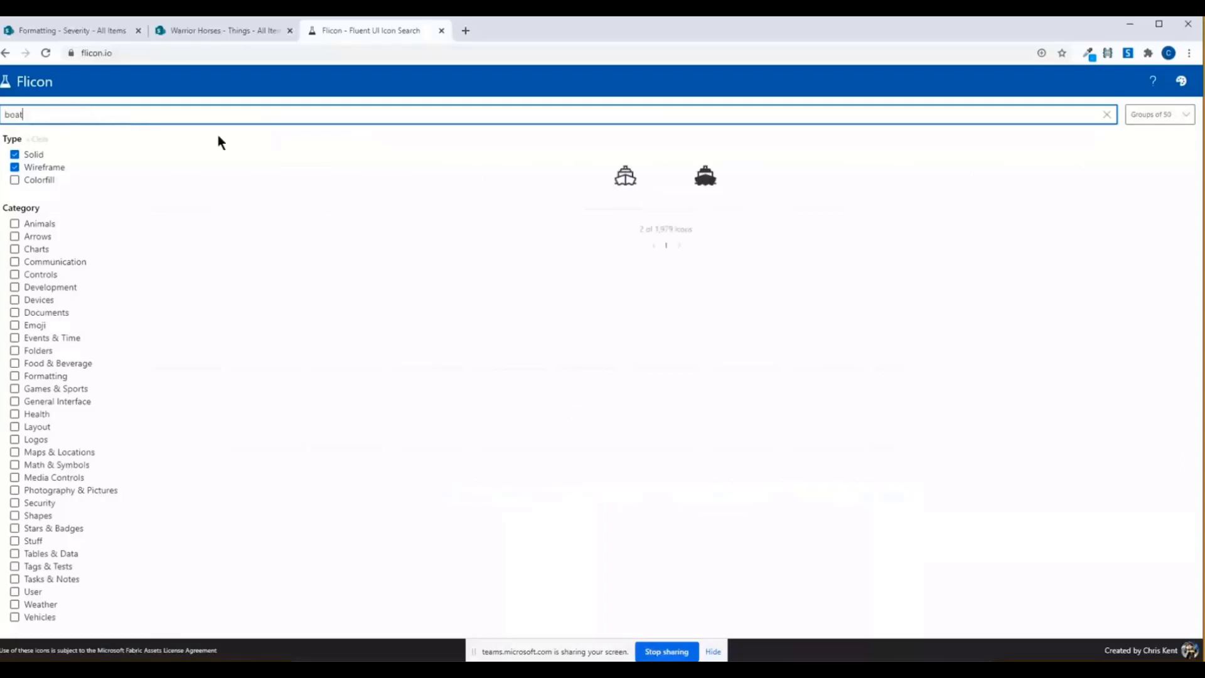
pyautogui.moveTo(13, 112); pyautogui.dragTo(8, 113)
pyautogui.hotkey('alt', 'Tab')
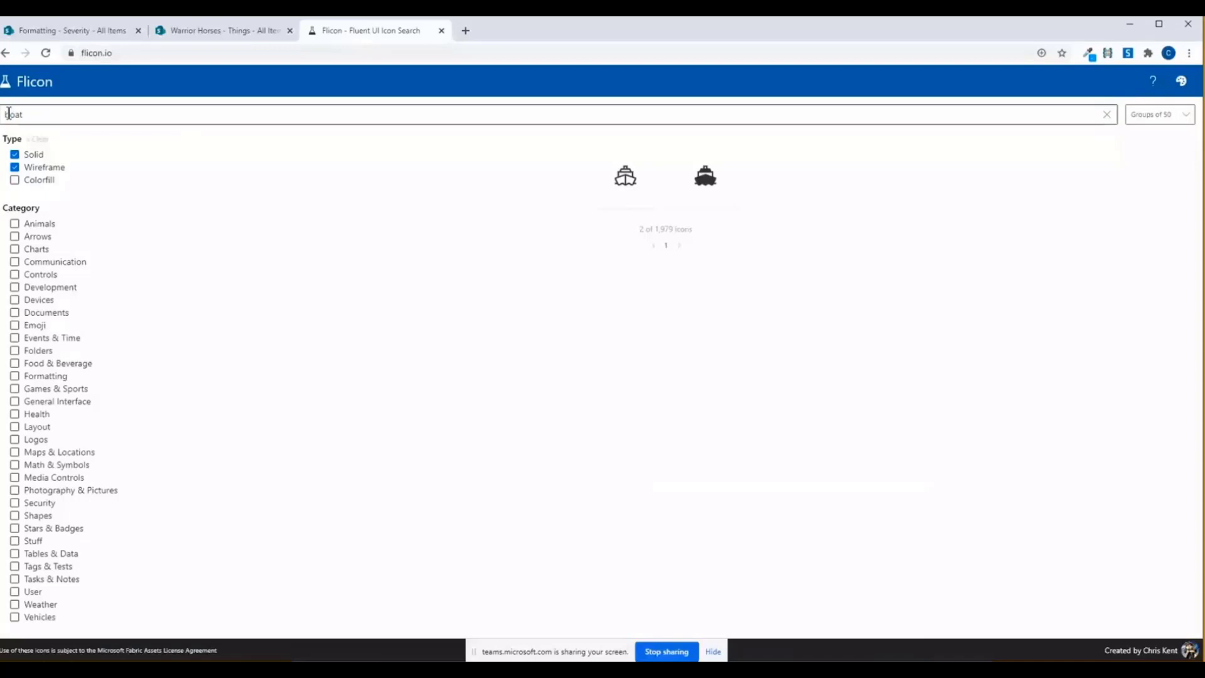
pyautogui.doubleClick(9, 113)
pyautogui.press('BackSpace')
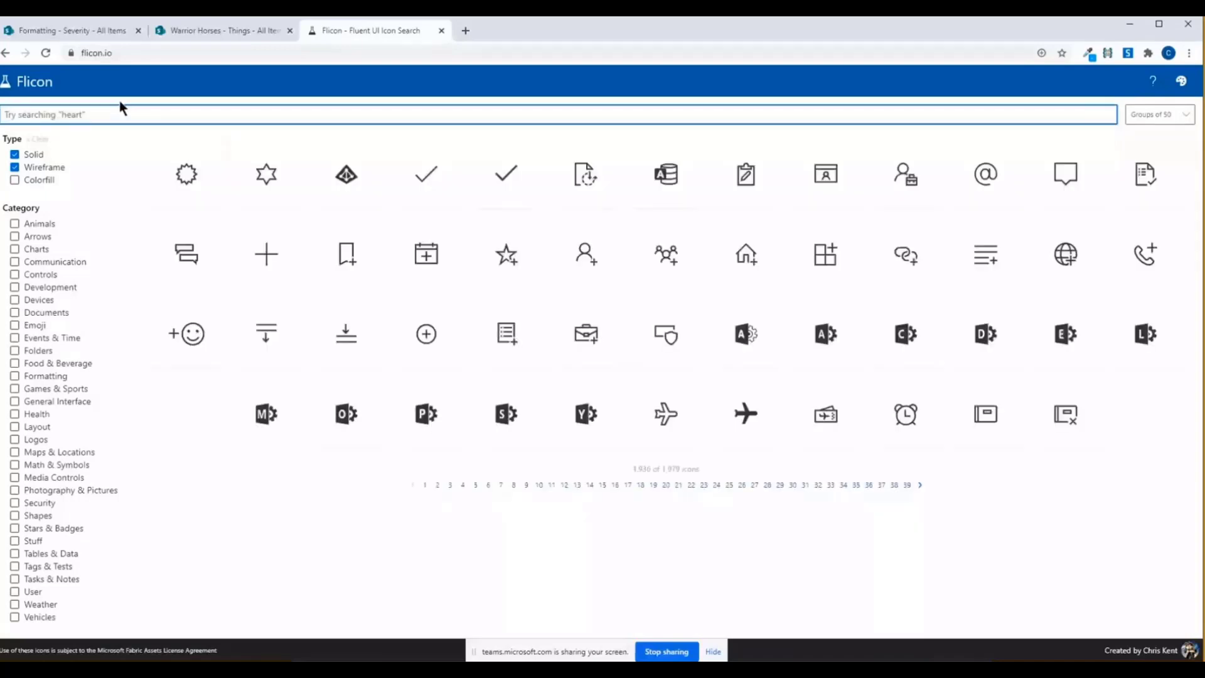
pyautogui.write('dog')
pyautogui.click(665, 179)
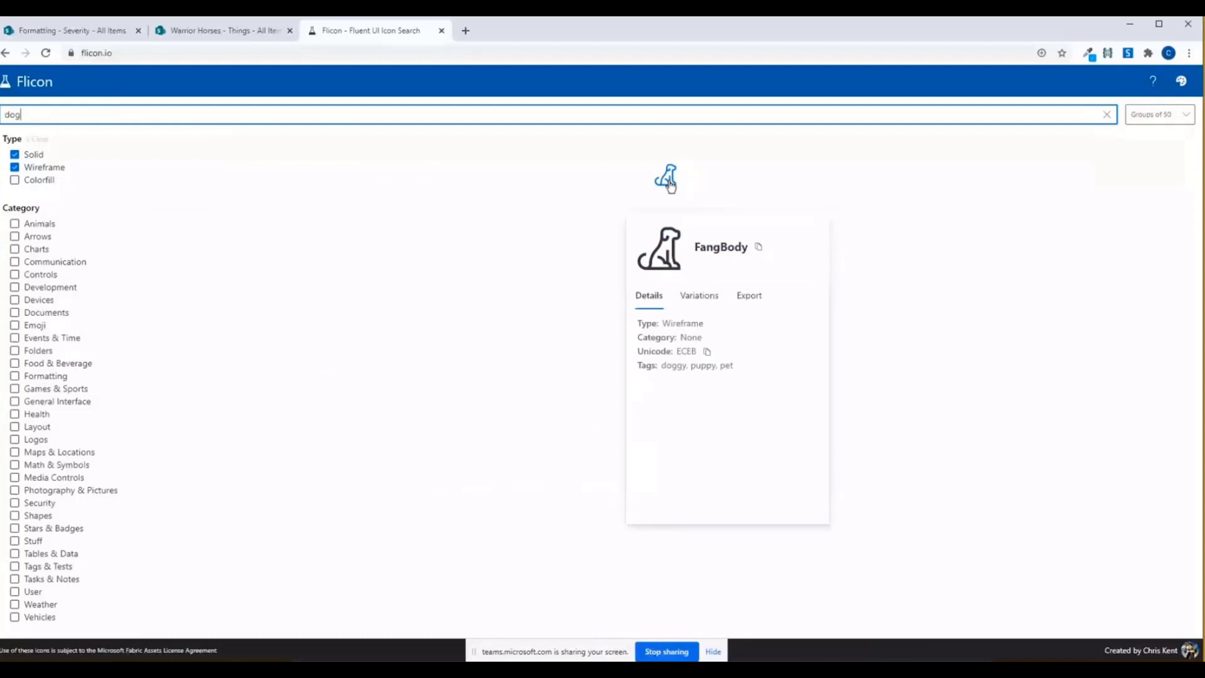
pyautogui.click(100, 139)
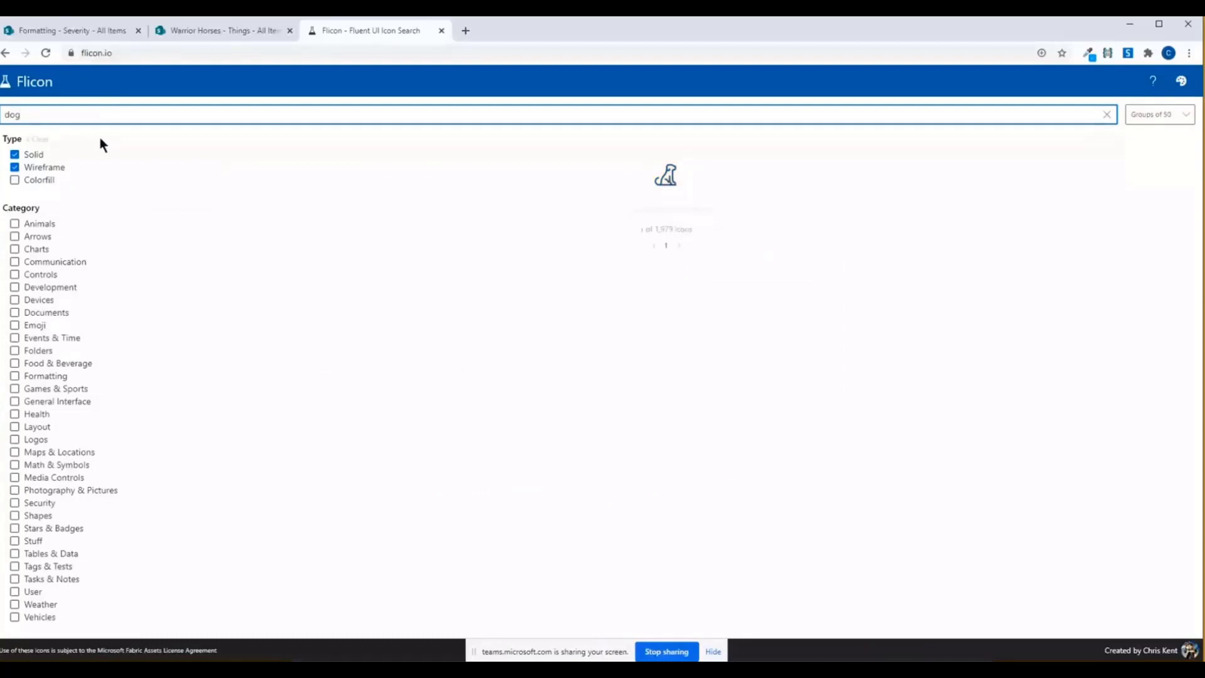
pyautogui.click(1107, 114)
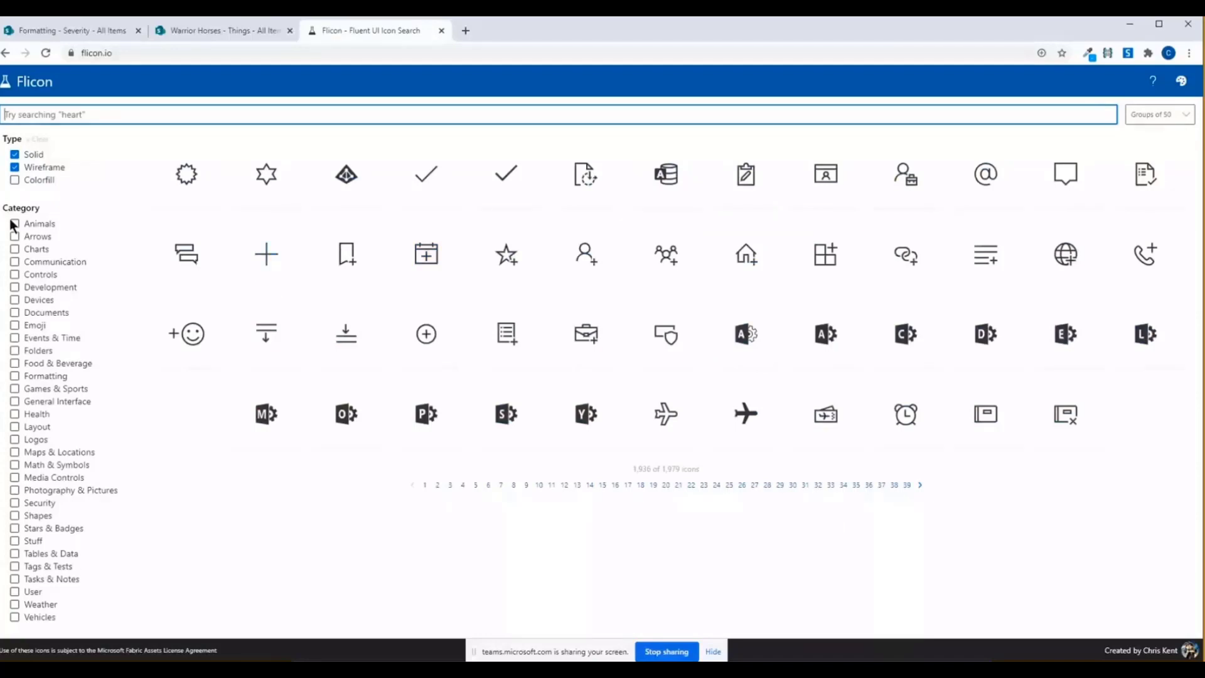
pyautogui.click(15, 618)
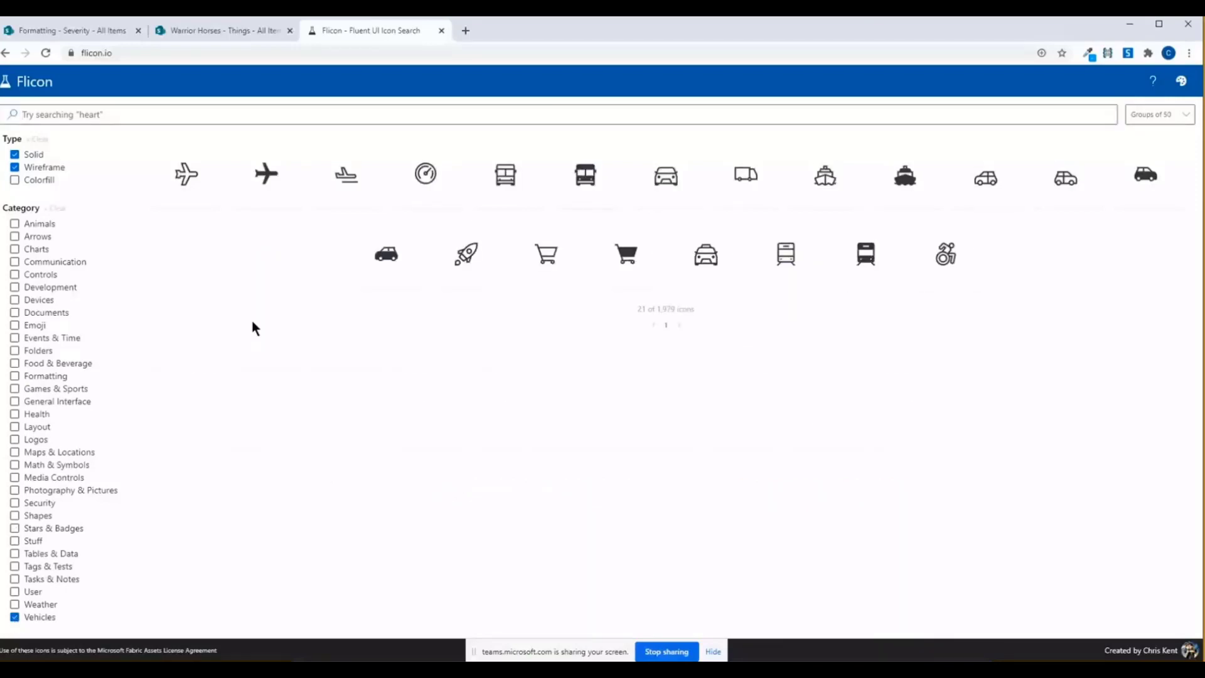
pyautogui.click(15, 618)
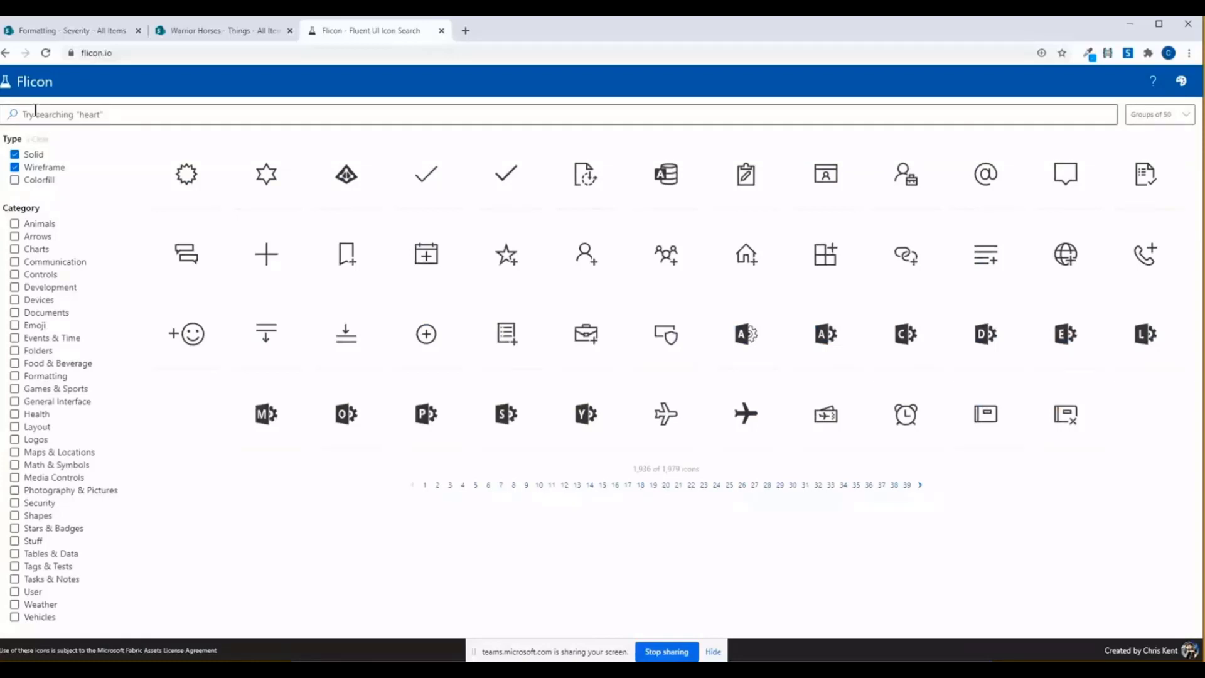
pyautogui.moveTo(348, 257)
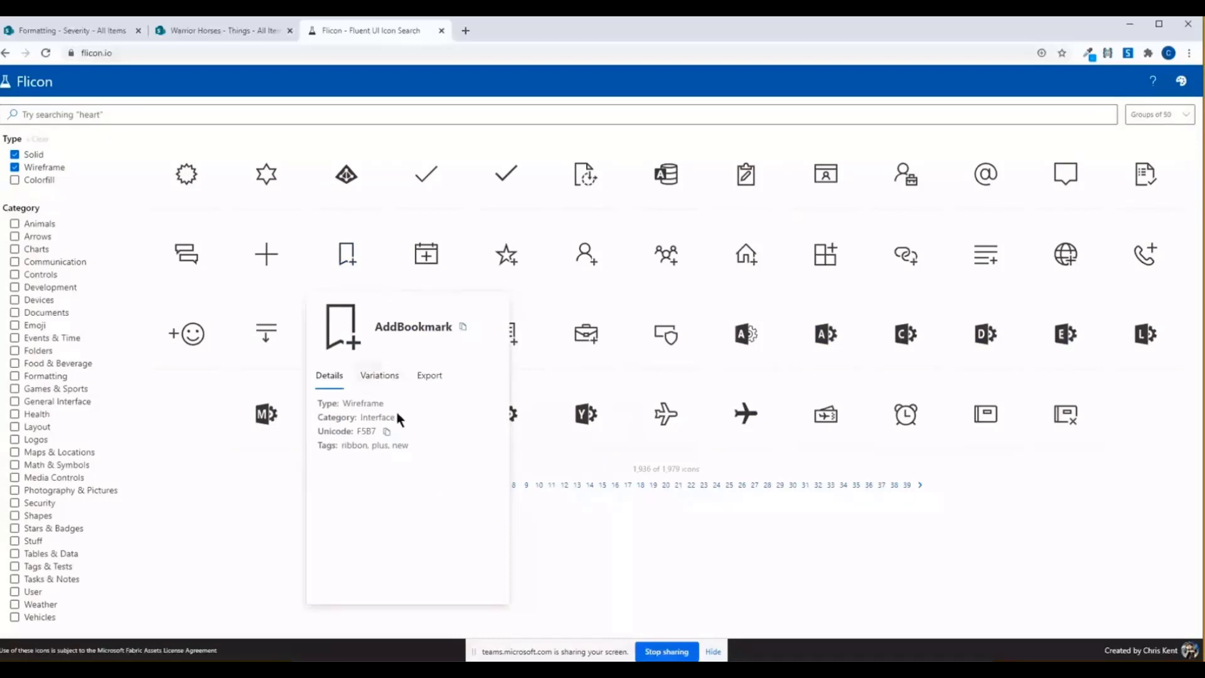
# Replace Ferry with AddBookmark in the column JSON and preview the bookmark icons.
pyautogui.hotkey('ctrl', 'shift', 'Tab')
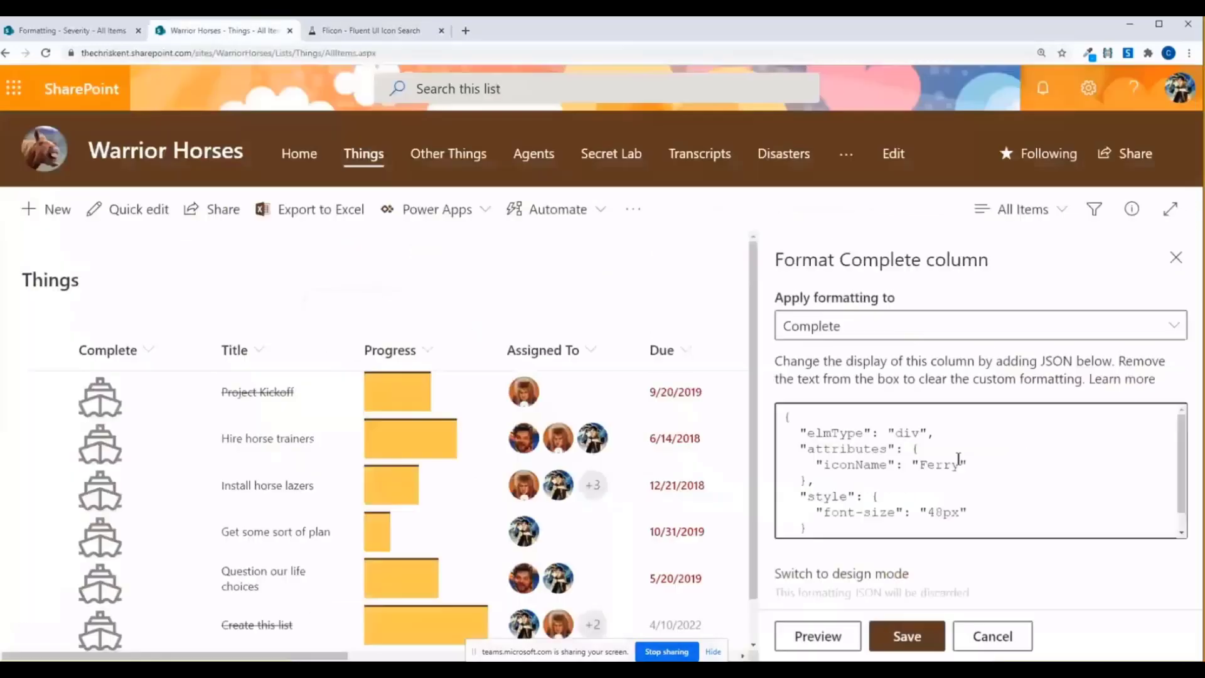
pyautogui.moveTo(959, 463); pyautogui.dragTo(920, 466)
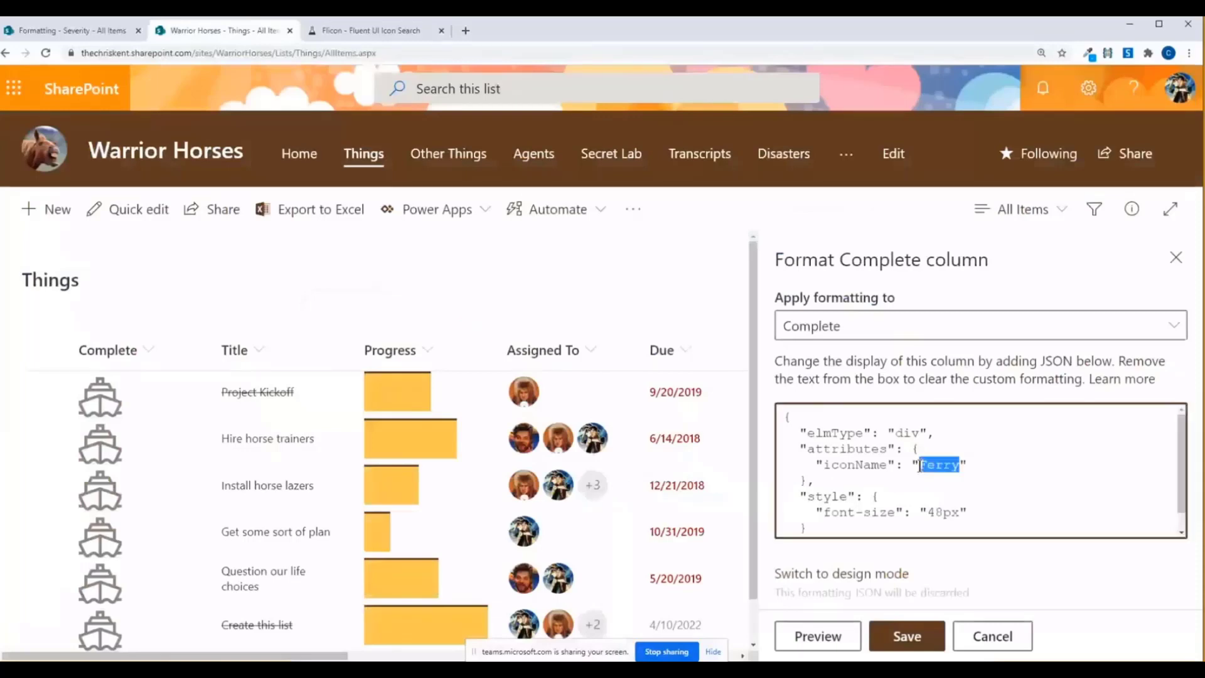
pyautogui.write('AddBookmark')
pyautogui.click(843, 635)
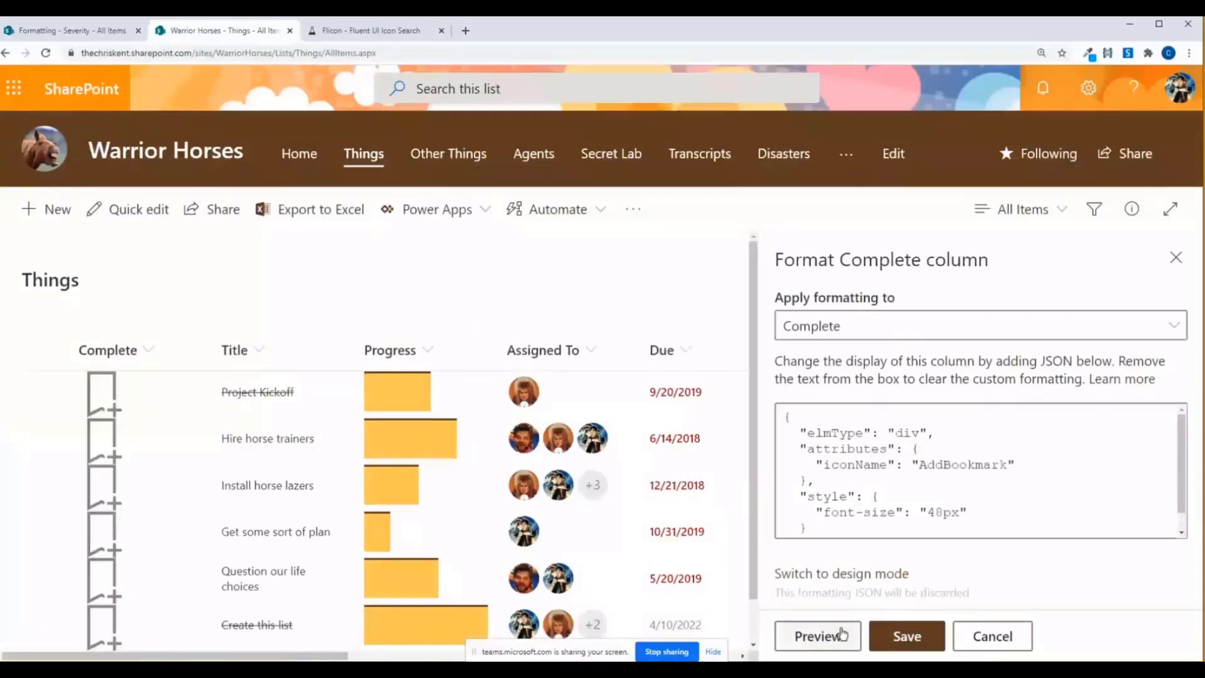
pyautogui.click(349, 31)
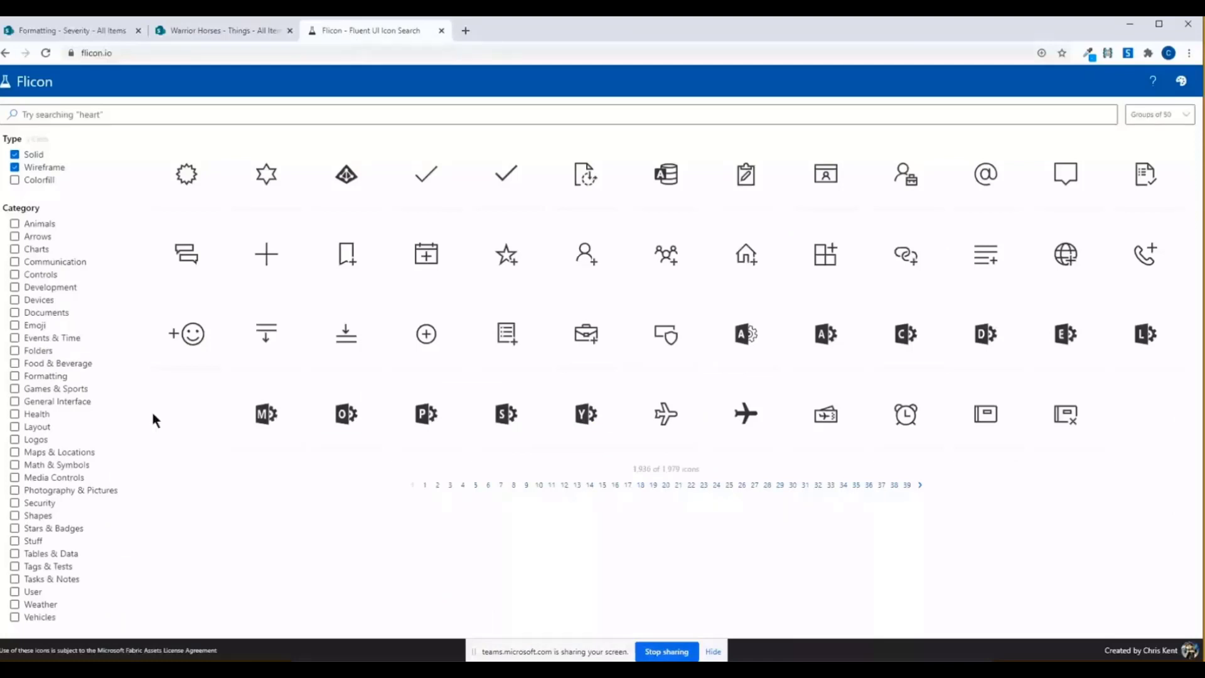
# Filter to Games & Sports icons and try Red and Dark Blue themes, Large size and names.
pyautogui.click(15, 388)
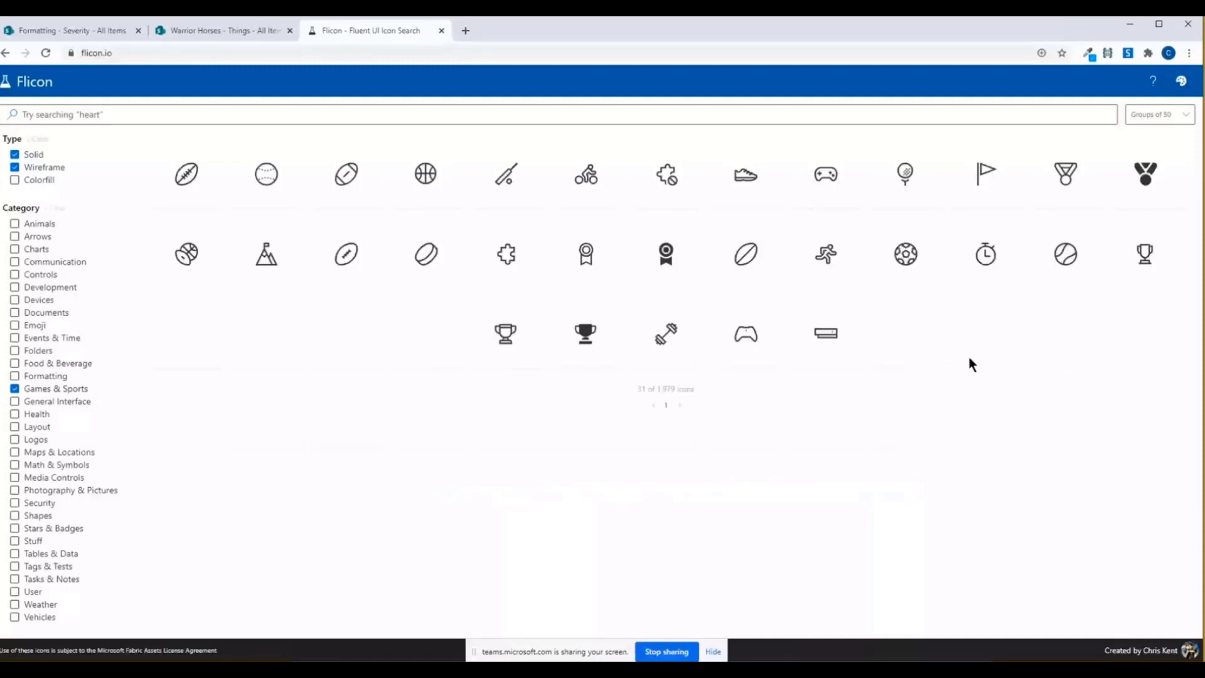
pyautogui.click(1181, 81)
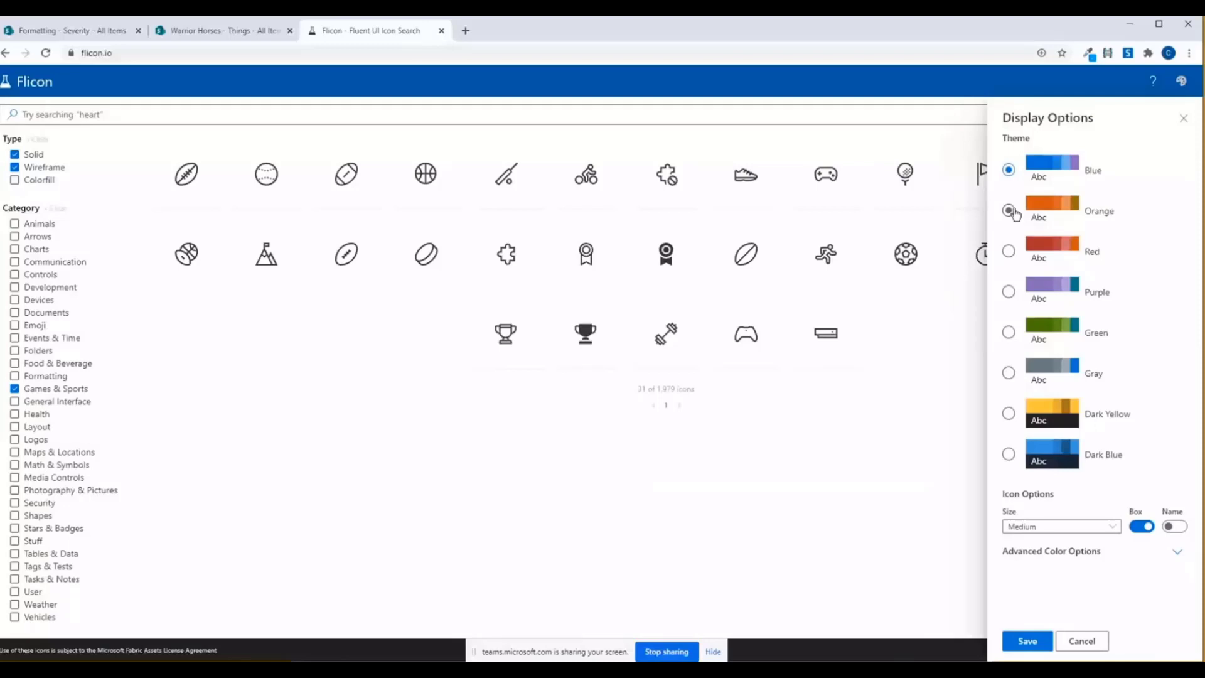
pyautogui.click(1009, 251)
pyautogui.click(1009, 454)
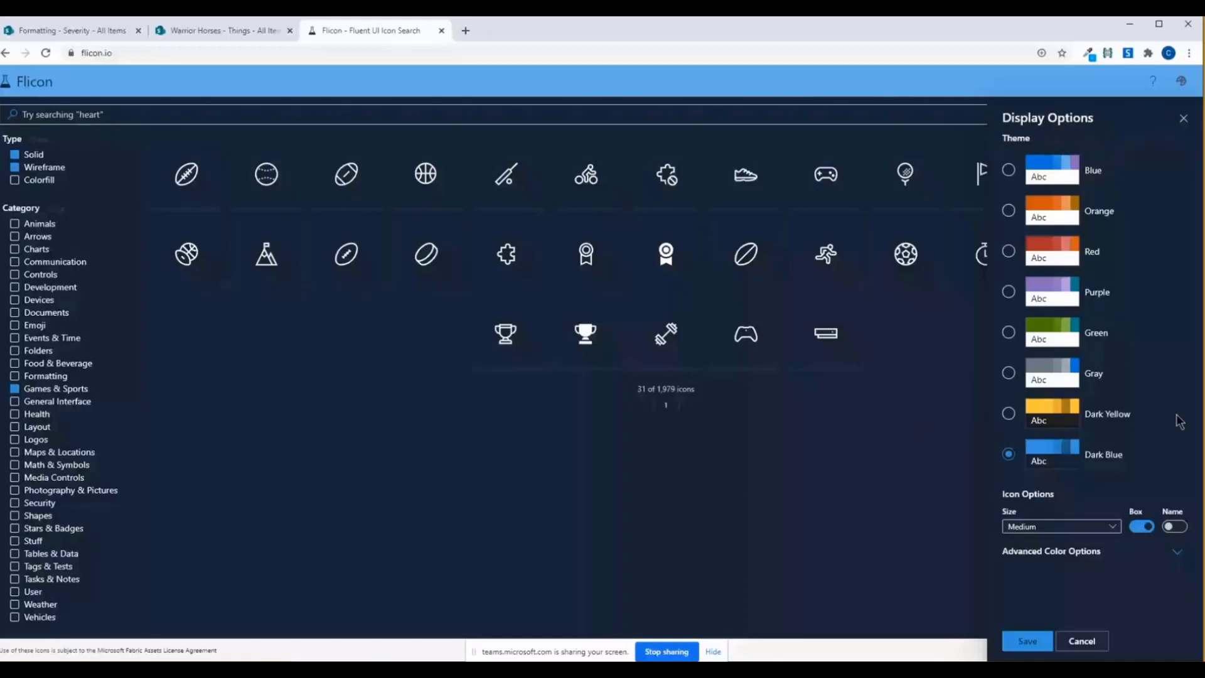
pyautogui.click(1067, 526)
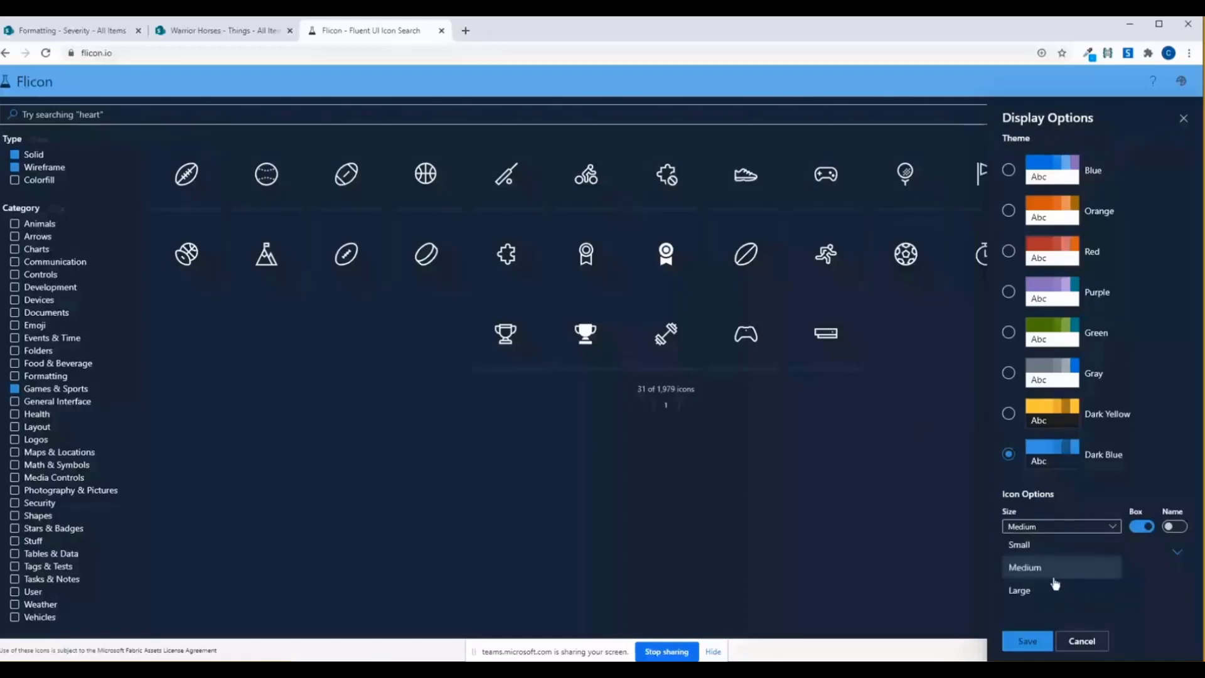
pyautogui.click(1030, 590)
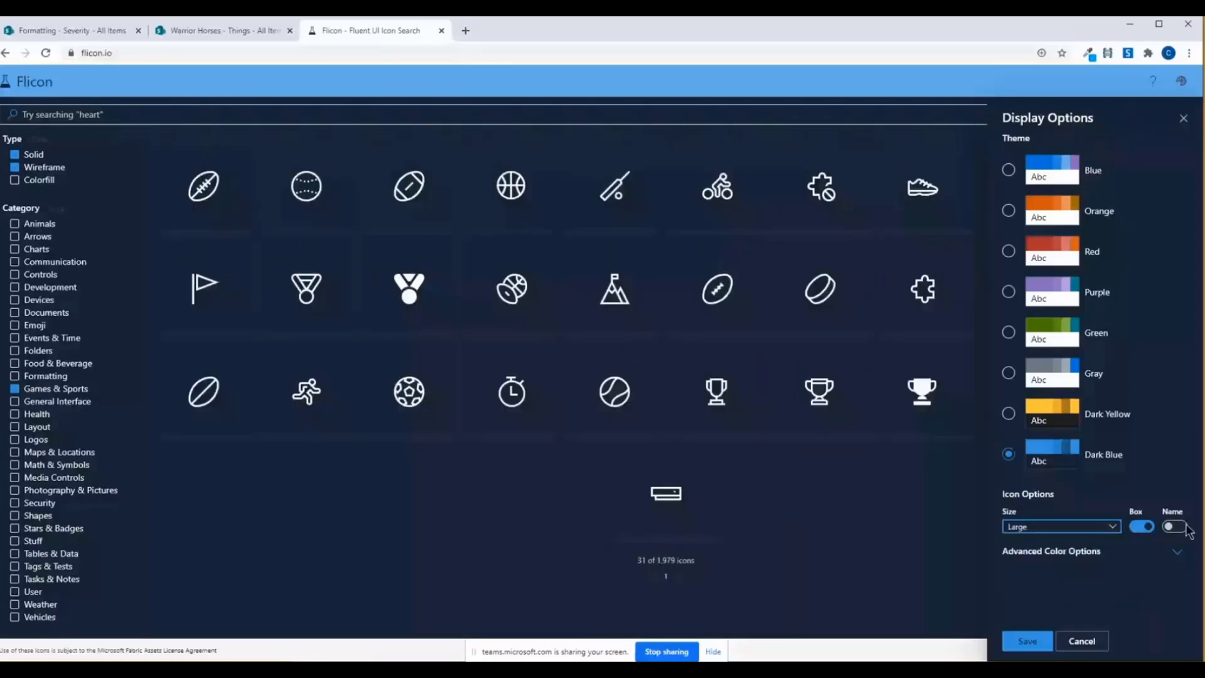
pyautogui.click(1173, 527)
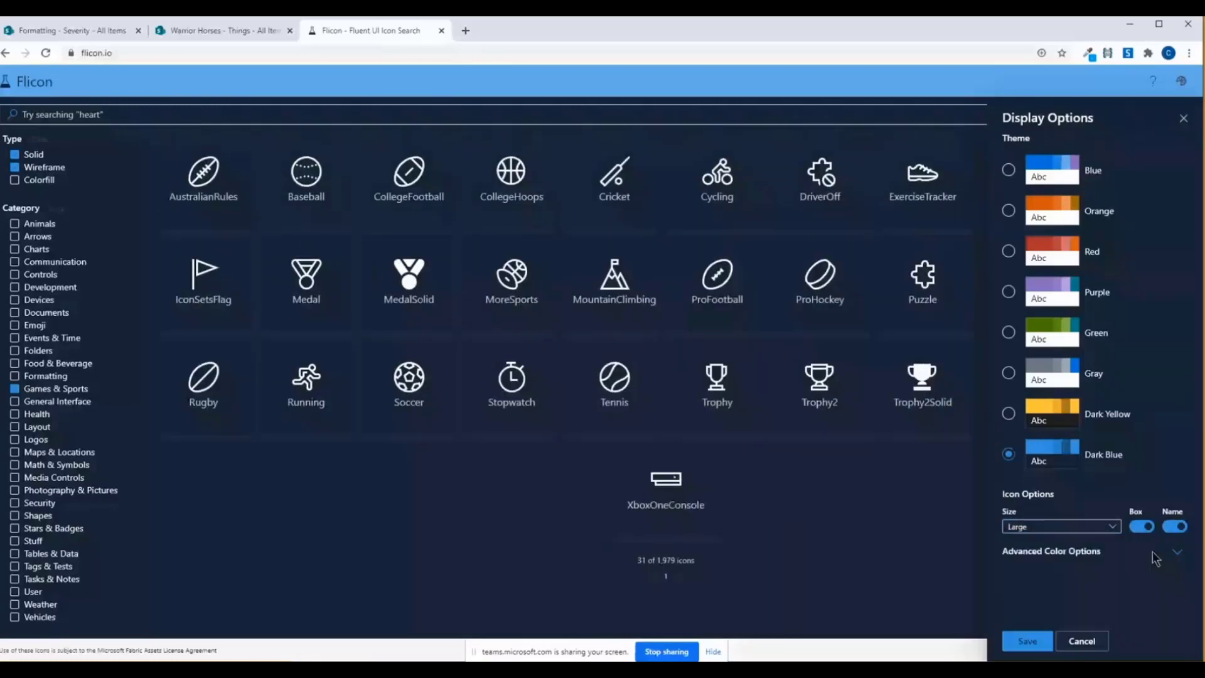
# Colour the icons red and give the boxes a custom dark teal 0e5c63 background.
pyautogui.click(1156, 552)
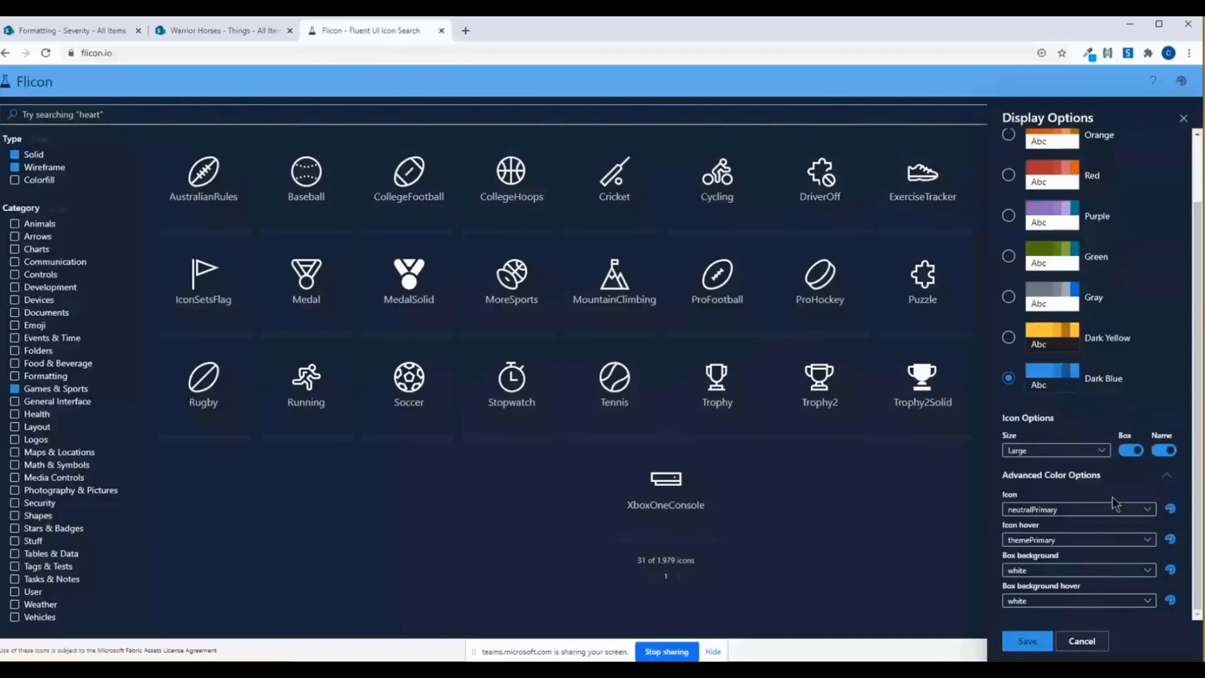
pyautogui.click(1117, 509)
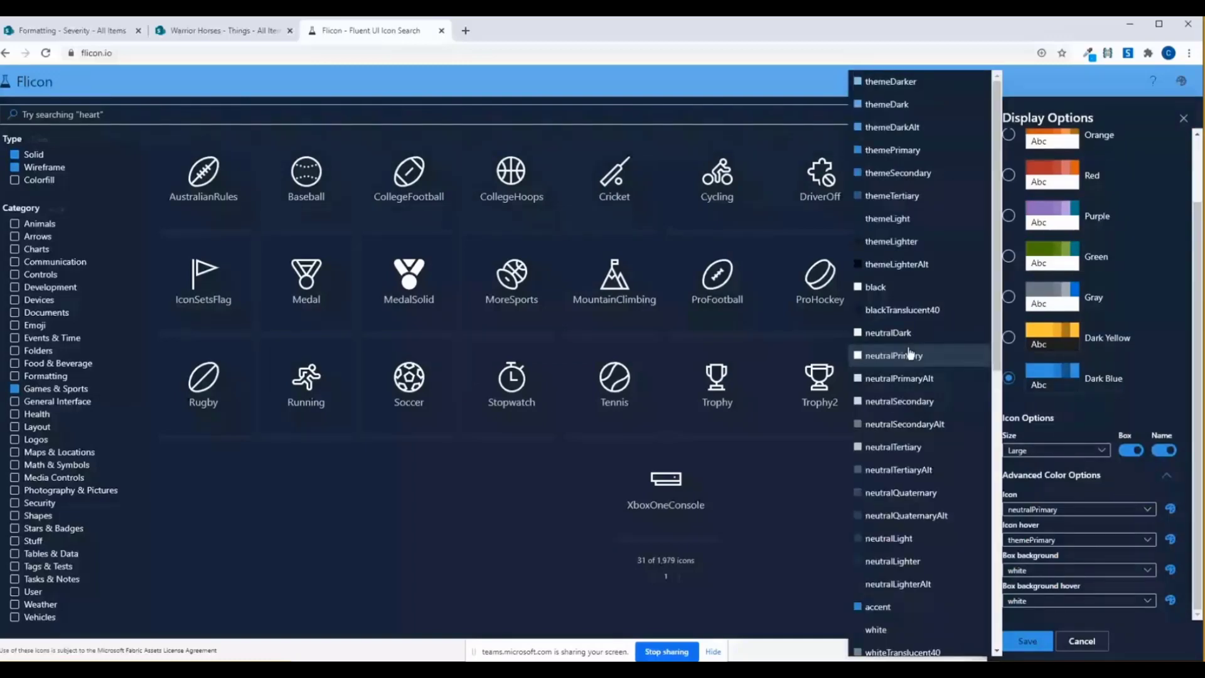
pyautogui.scroll(-6, 910, 354)
pyautogui.click(885, 454)
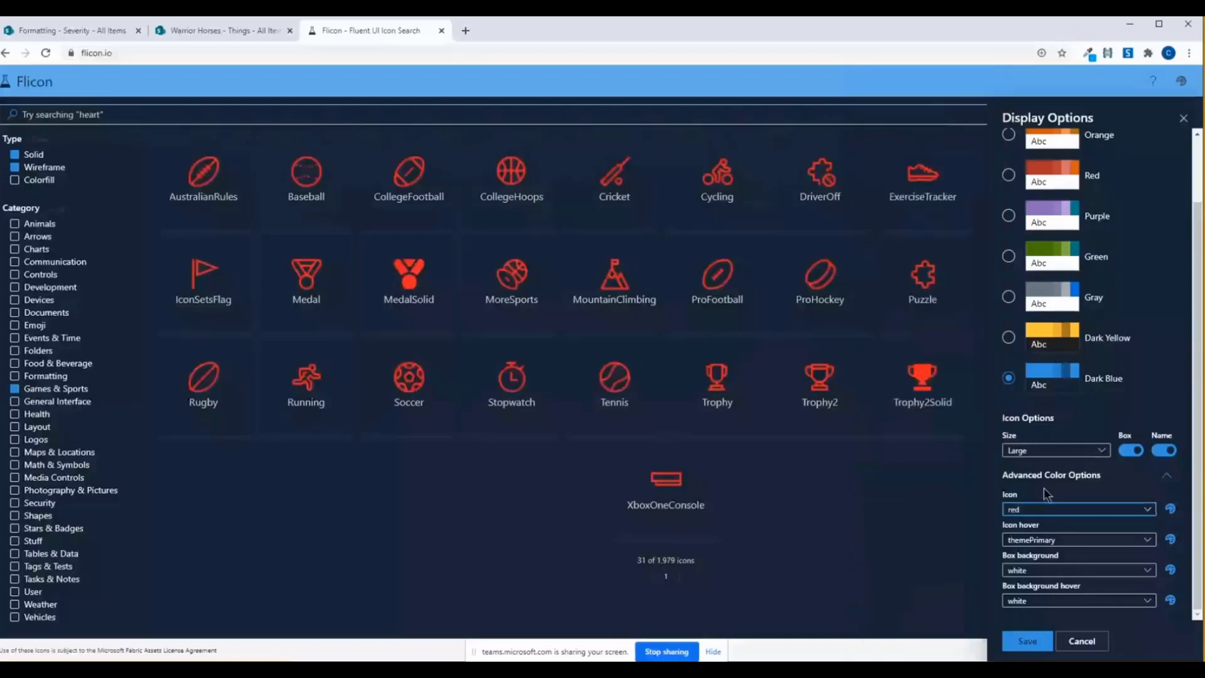
pyautogui.click(1149, 569)
pyautogui.scroll(-7, 898, 530)
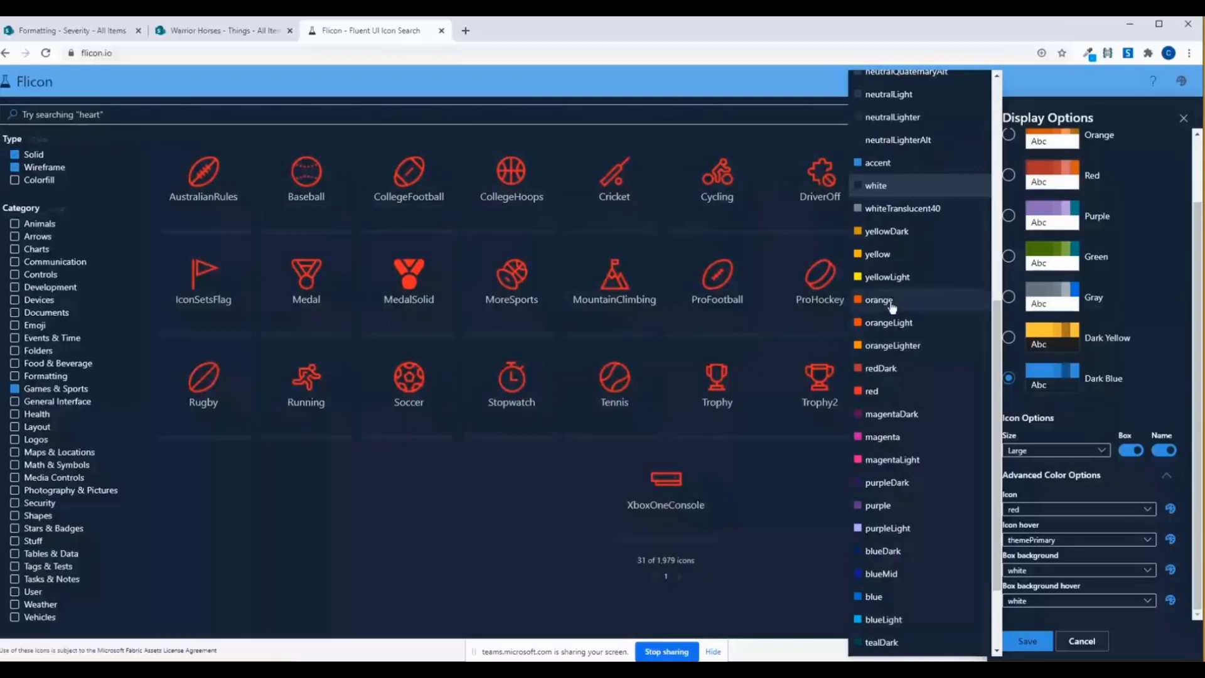
pyautogui.click(887, 277)
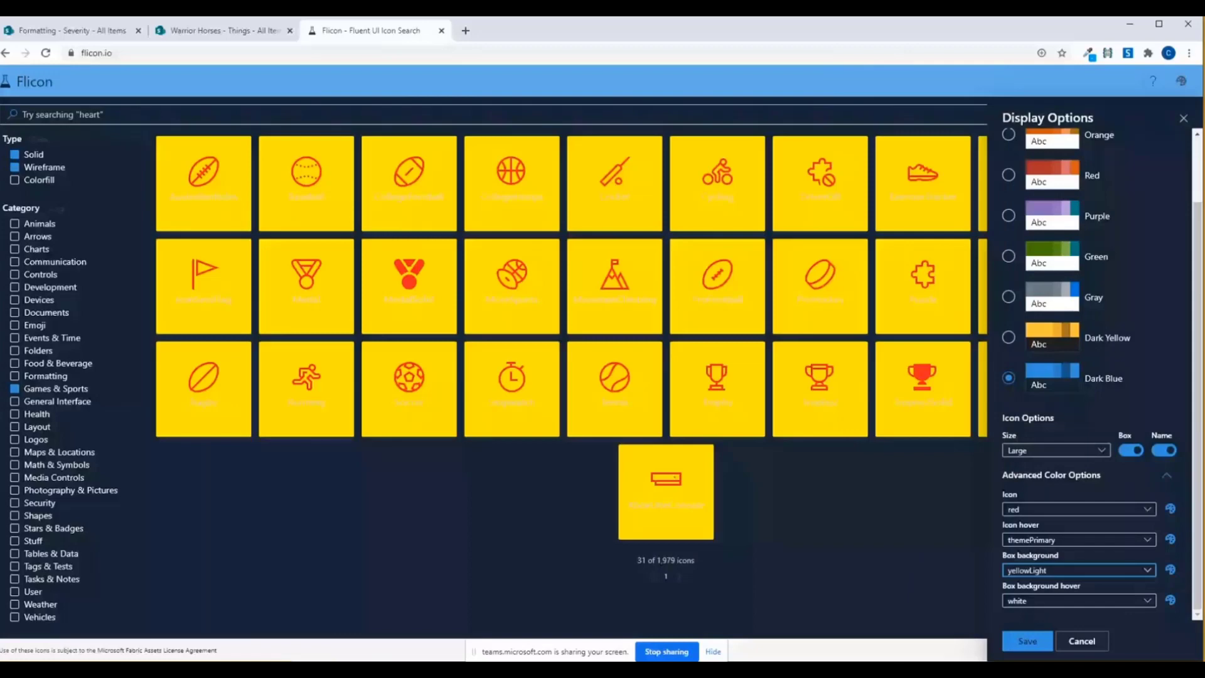
pyautogui.click(1171, 570)
pyautogui.click(1051, 510)
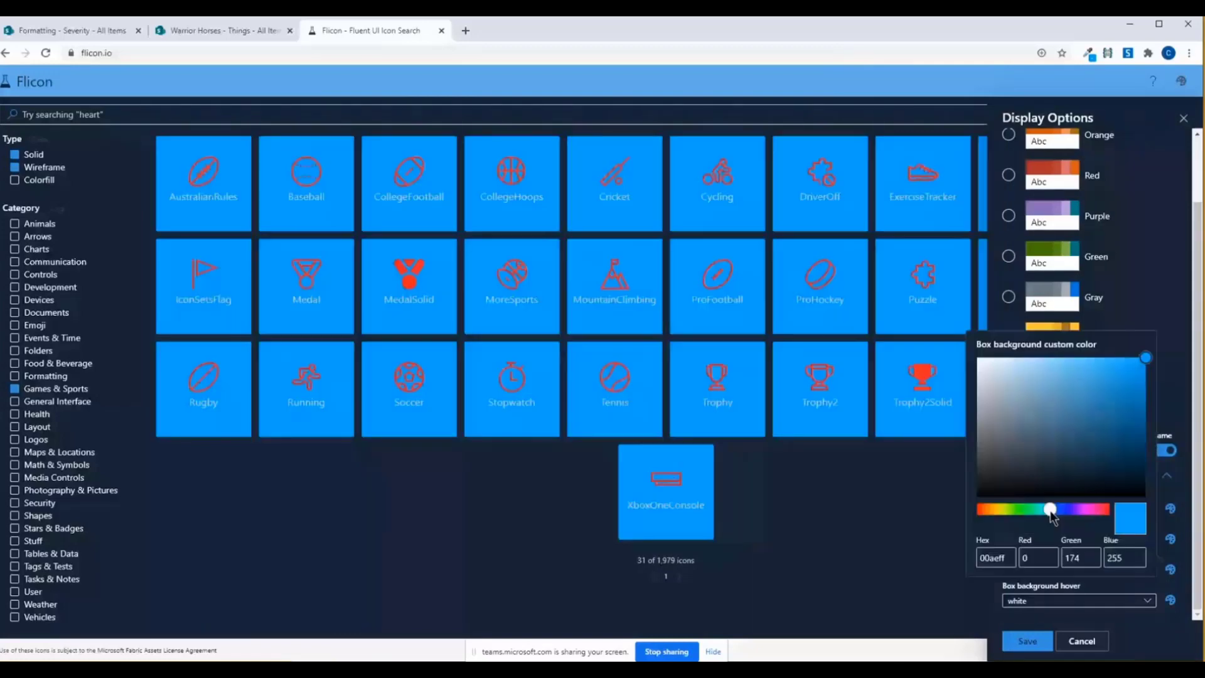
pyautogui.moveTo(1050, 510); pyautogui.dragTo(1045, 510)
pyautogui.click(1122, 444)
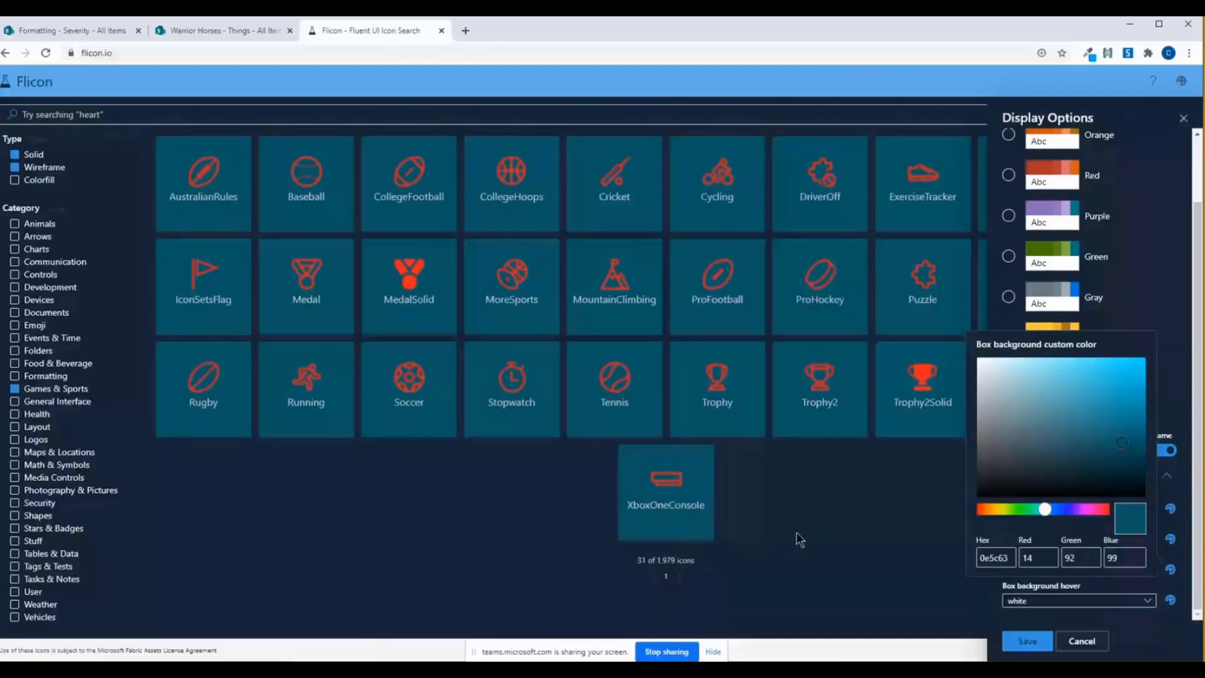
# Discard the display options, save Trophy2Solid as an SVG, and clear the Games & Sports filter.
pyautogui.click(1082, 641)
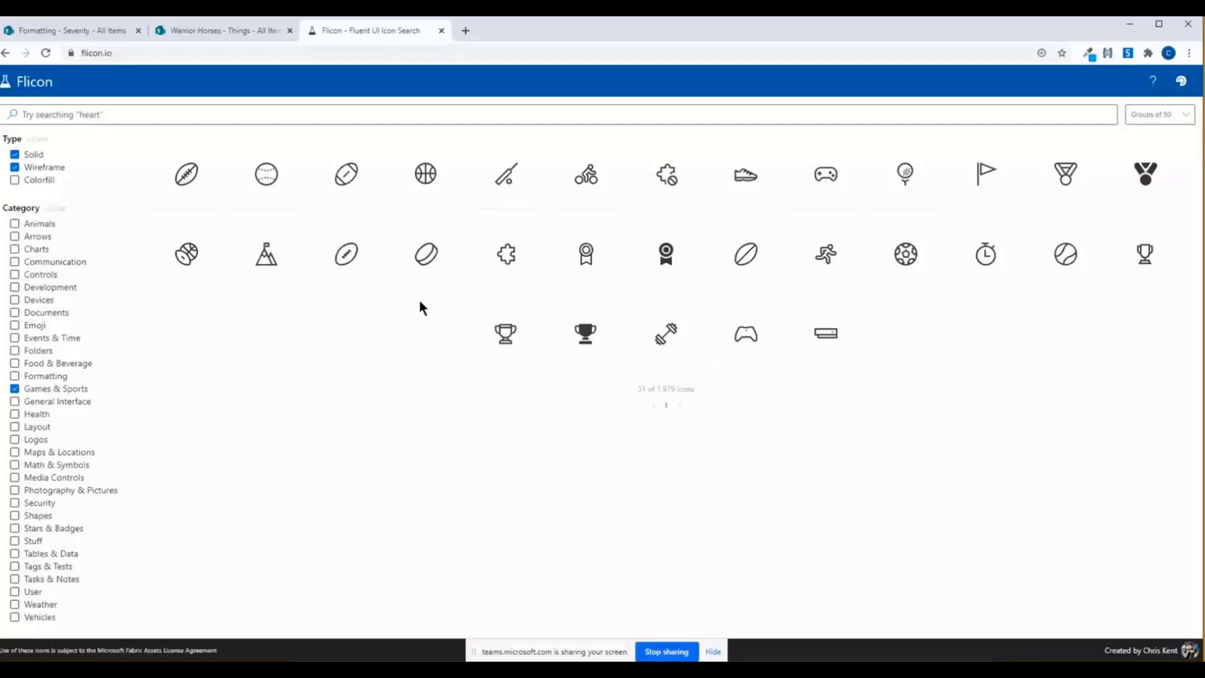
pyautogui.moveTo(614, 351)
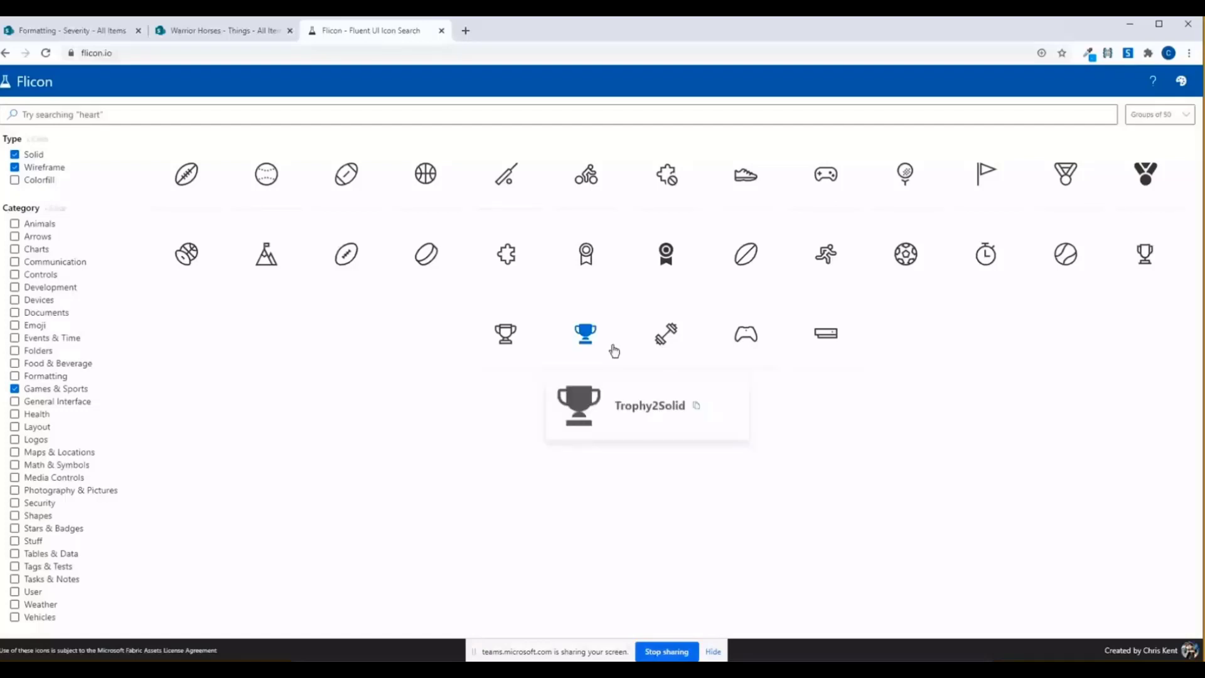
pyautogui.moveTo(637, 416)
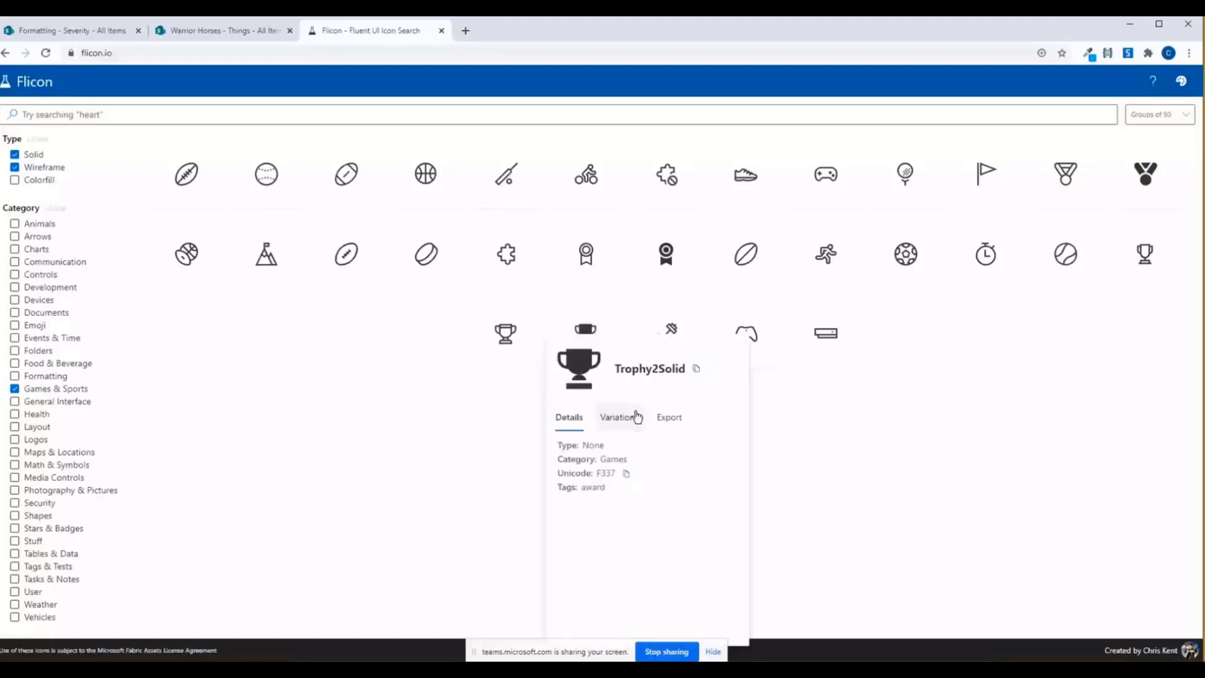
pyautogui.click(637, 416)
pyautogui.scroll(-1, 713, 563)
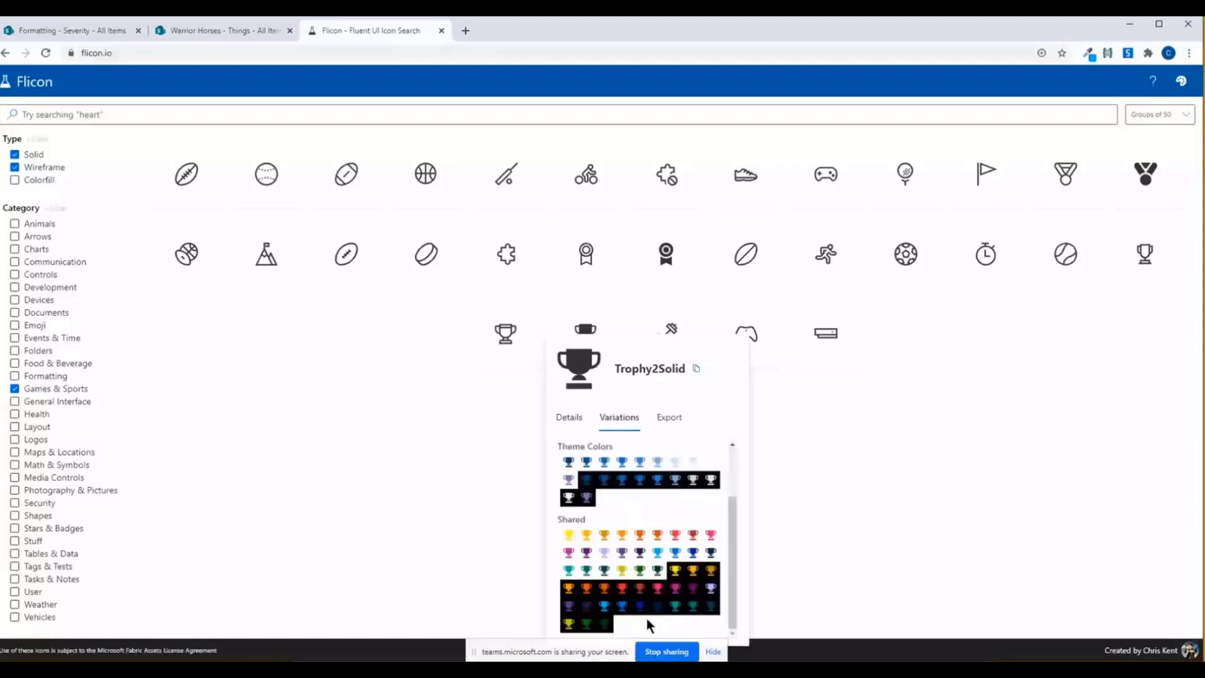
pyautogui.click(664, 418)
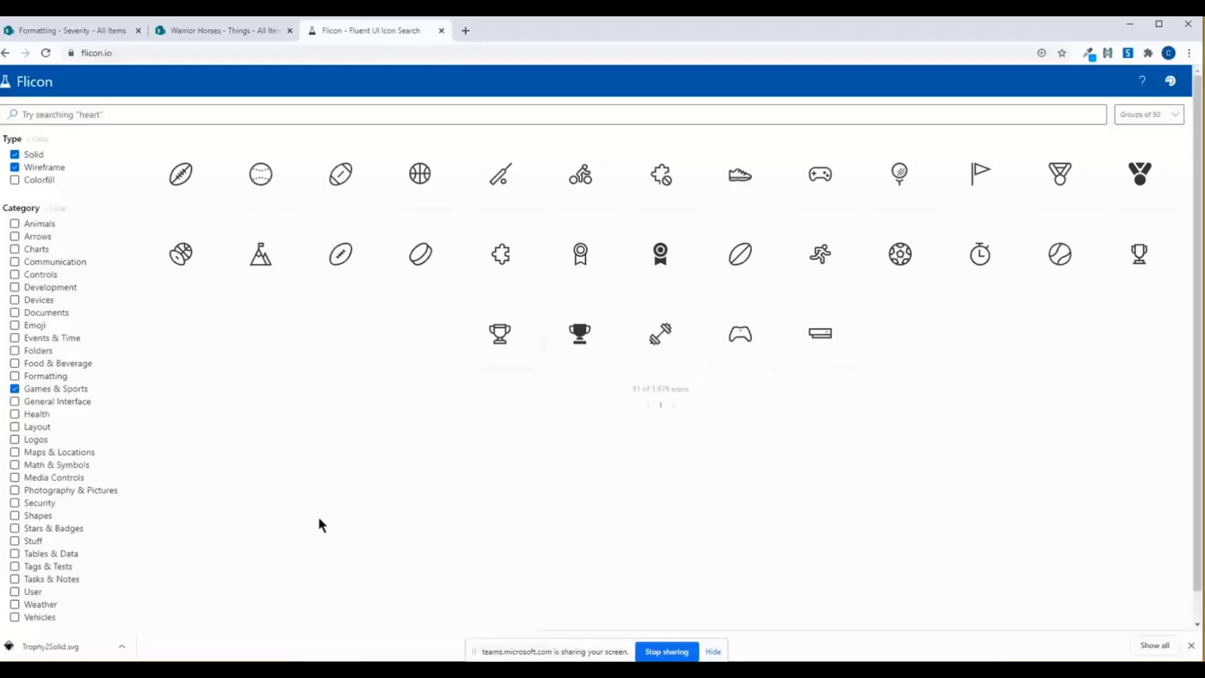
pyautogui.click(593, 31)
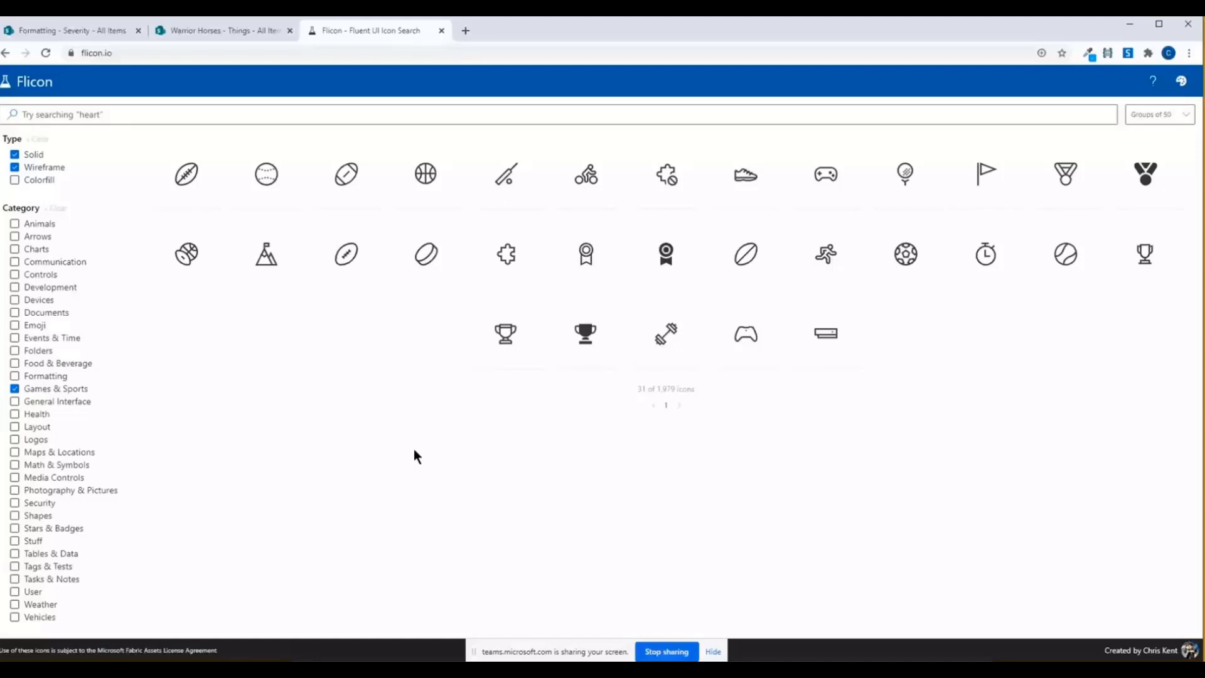
pyautogui.click(15, 389)
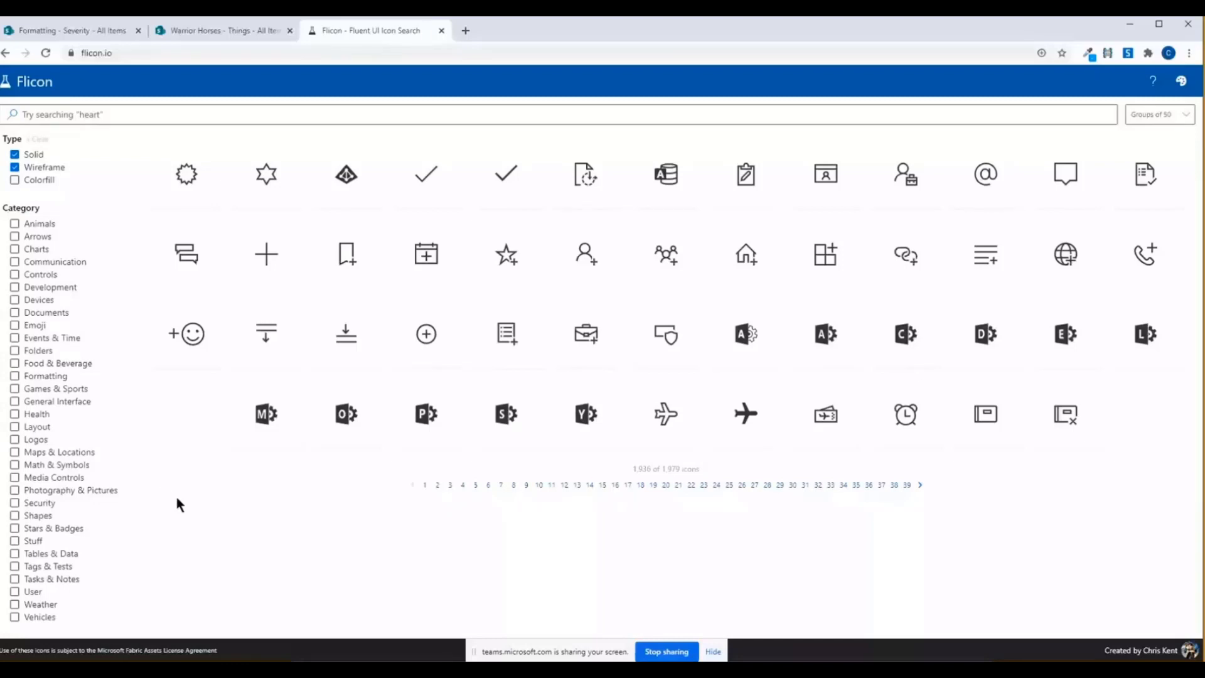
# Search Flicon for 'airpl' and open the Airplane icon's details card.
pyautogui.click(185, 110)
pyautogui.write('airpl')
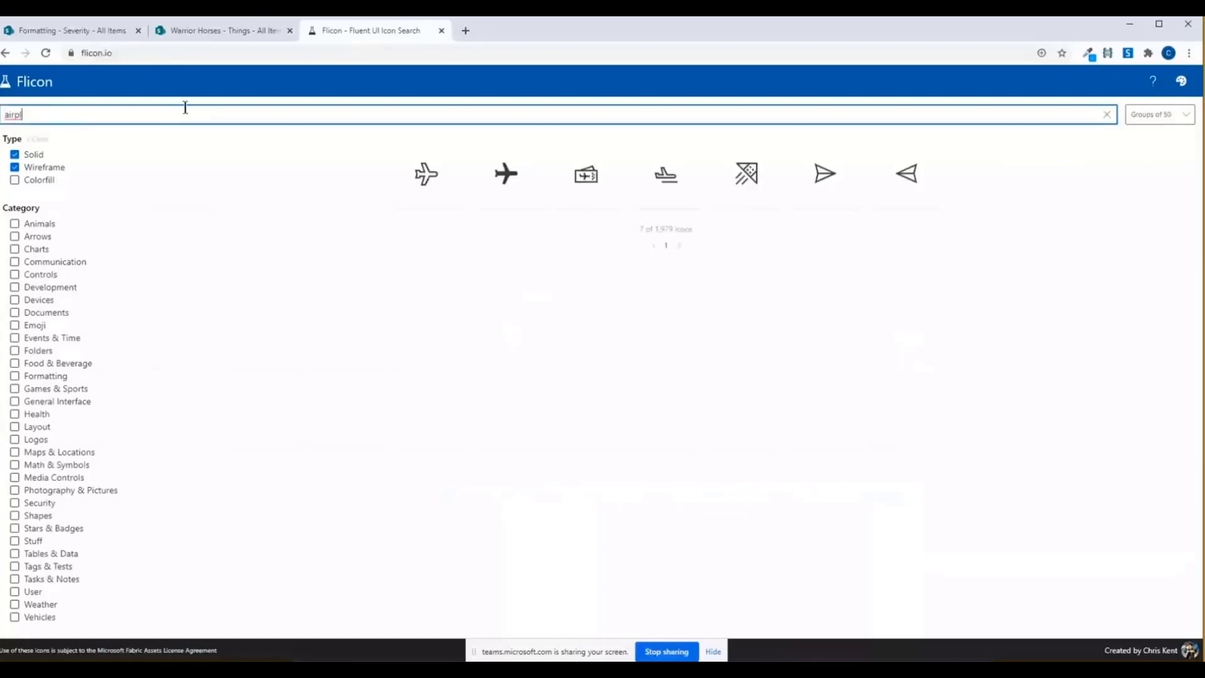
pyautogui.moveTo(416, 191)
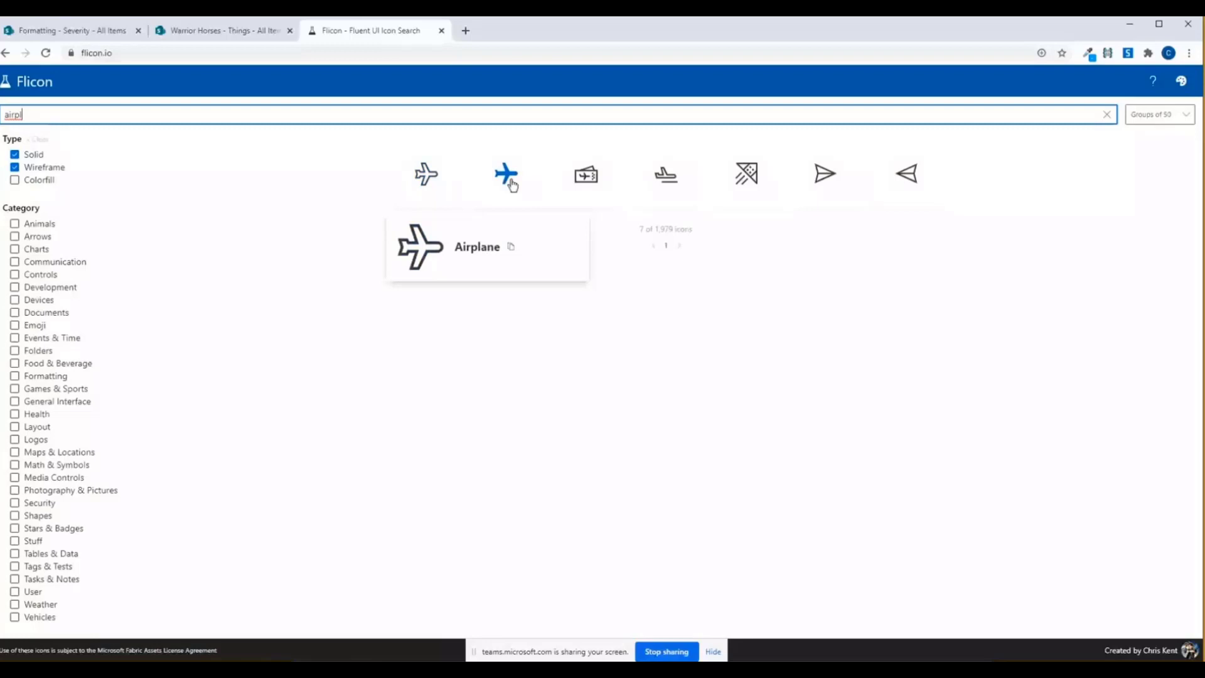
pyautogui.click(674, 188)
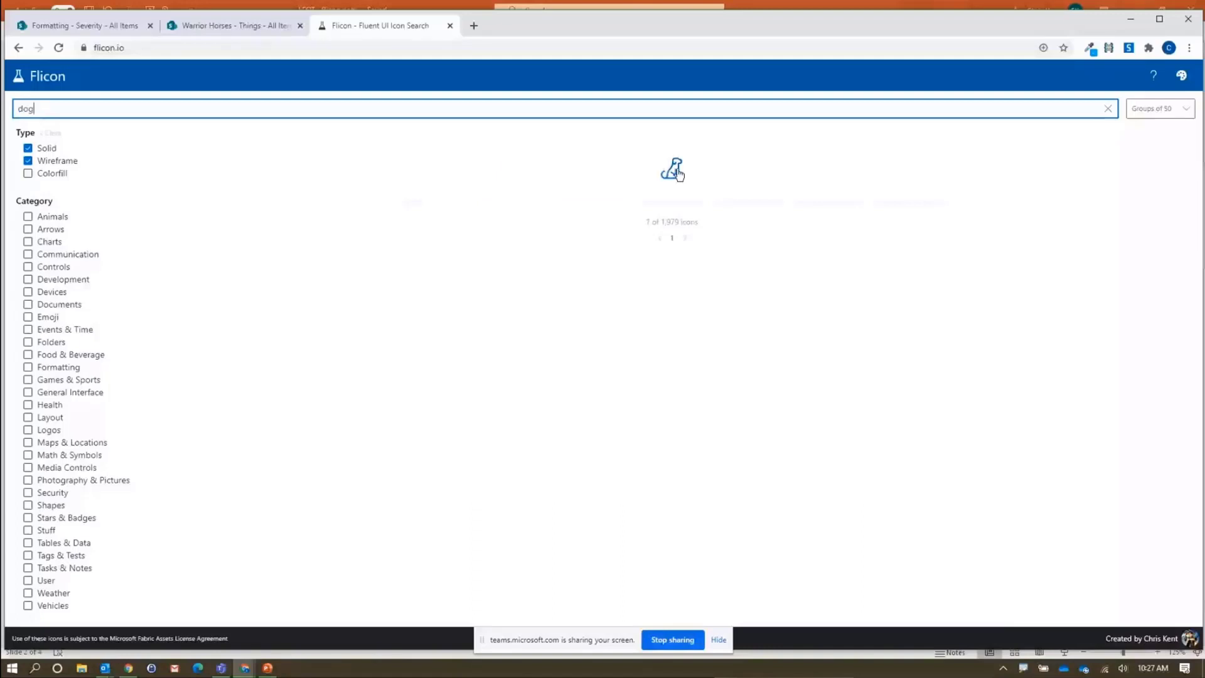
# Export the FangBody dog icon from its details card as FangBody.svg.
pyautogui.click(671, 168)
pyautogui.click(753, 289)
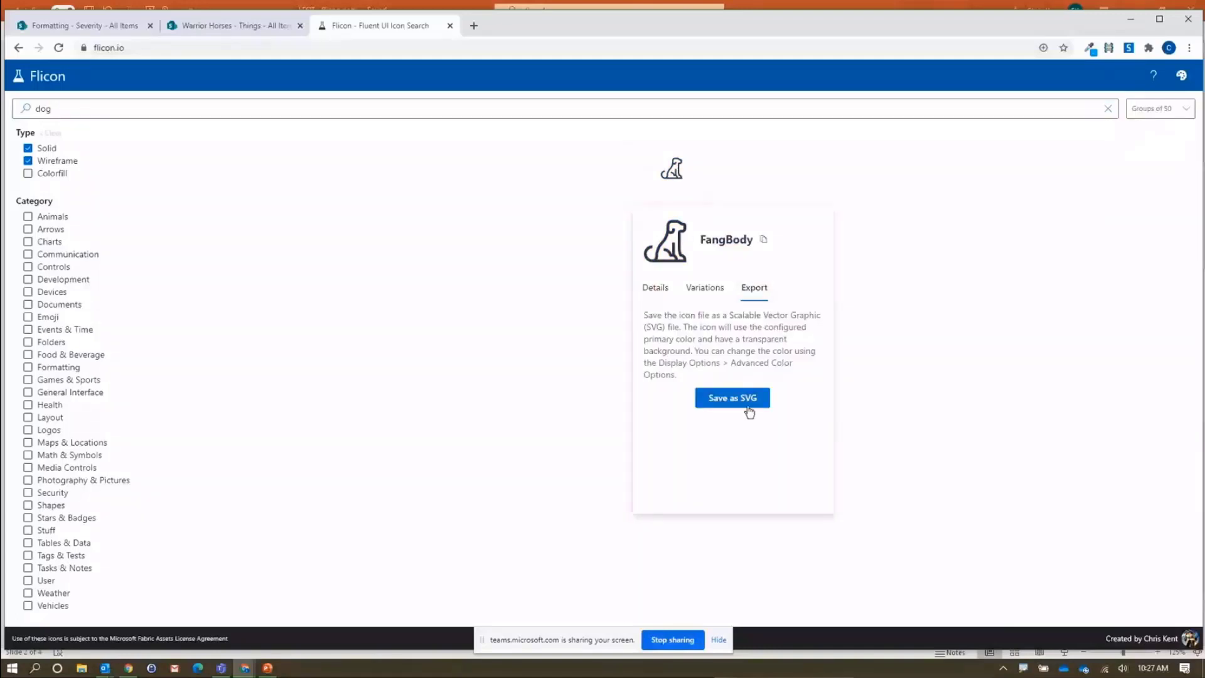
pyautogui.click(748, 402)
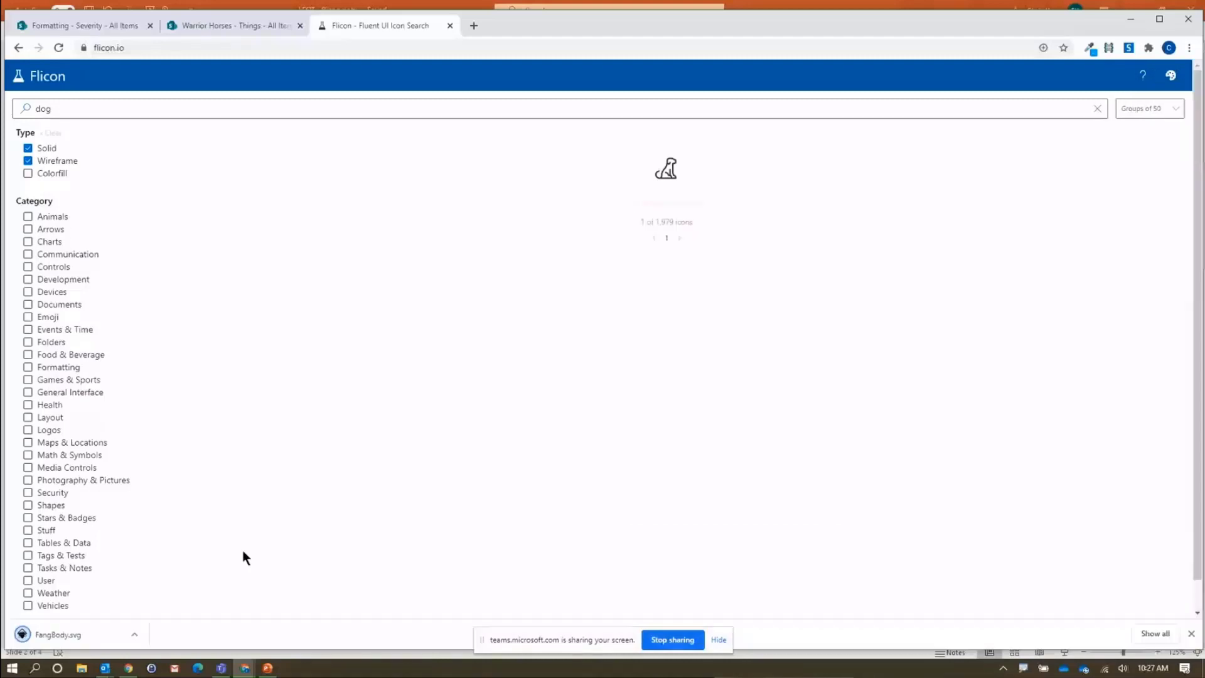
# Drag the downloaded FangBody.svg over to PowerPoint to place it on the slide.
pyautogui.moveTo(245, 557); pyautogui.dragTo(254, 667)
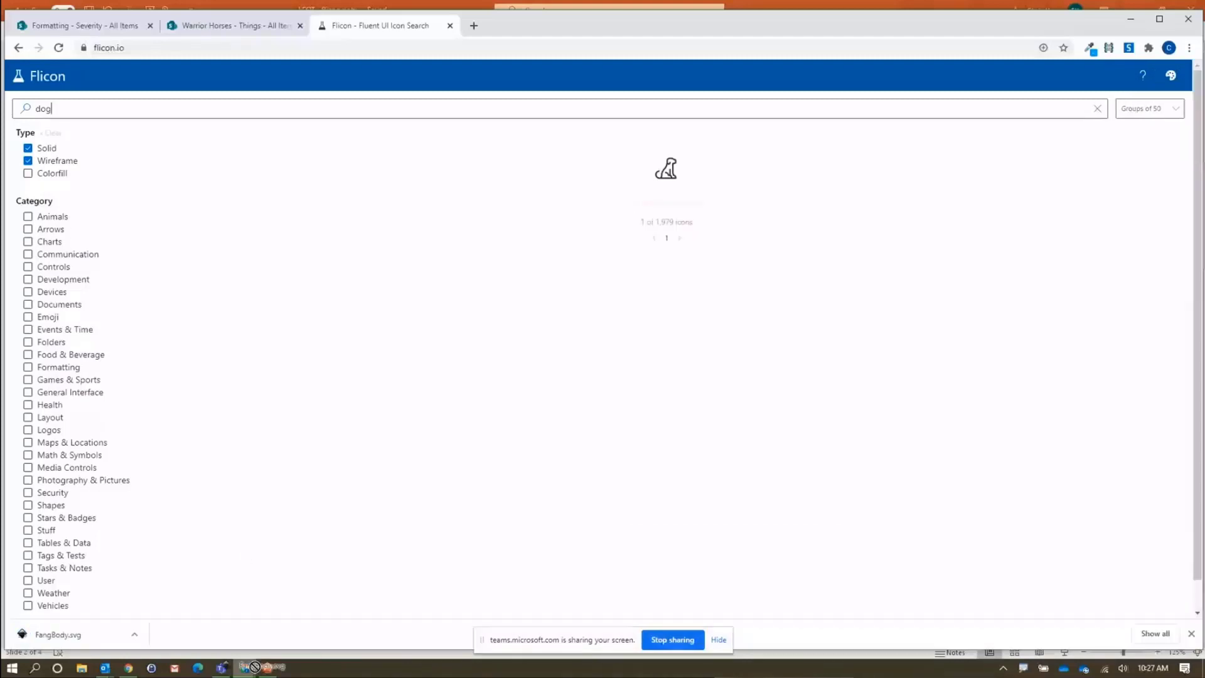